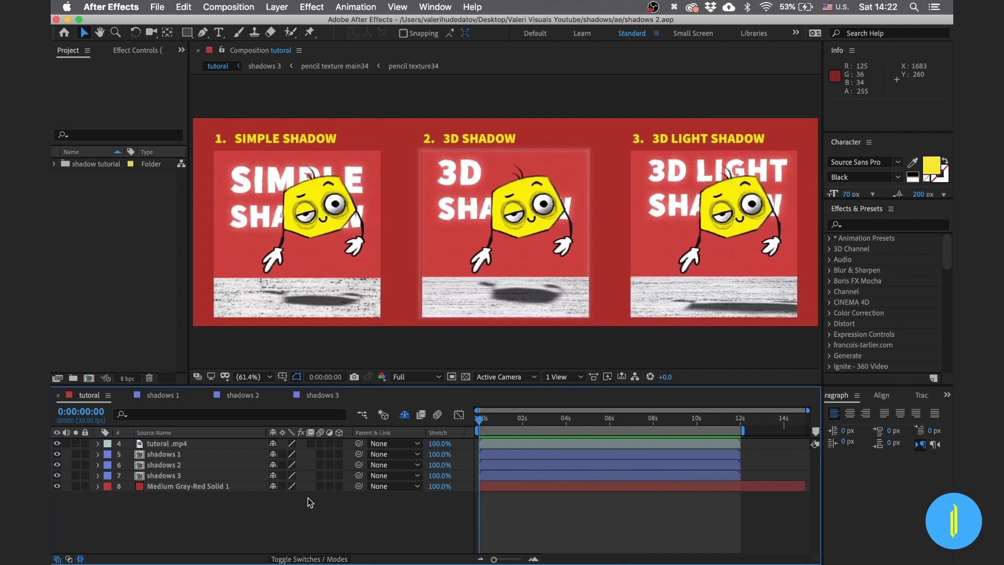
# - Preview the three shadow styles, then open the shadows 1 composition at its first frame
pyautogui.press('space')
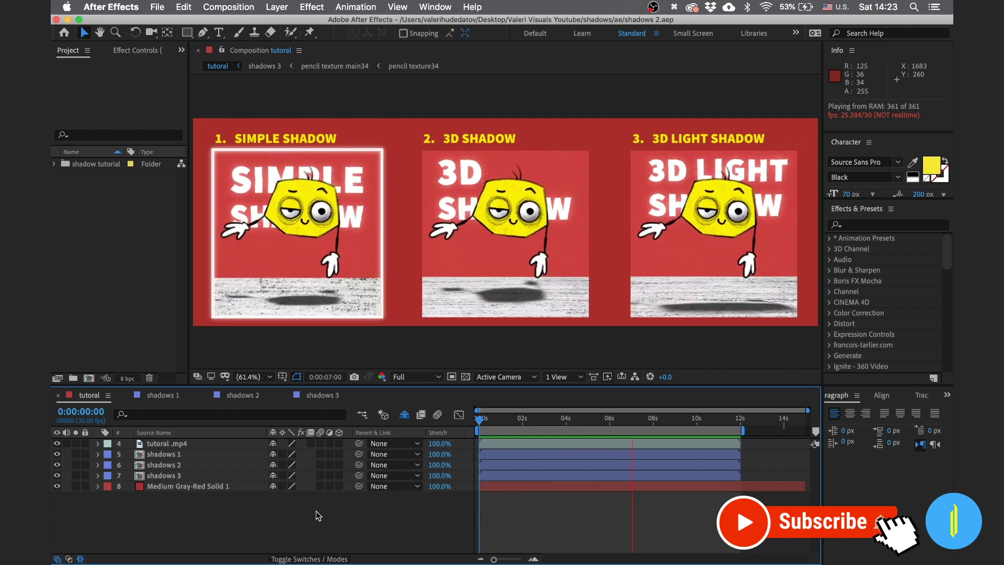
pyautogui.press('space')
pyautogui.press('space')
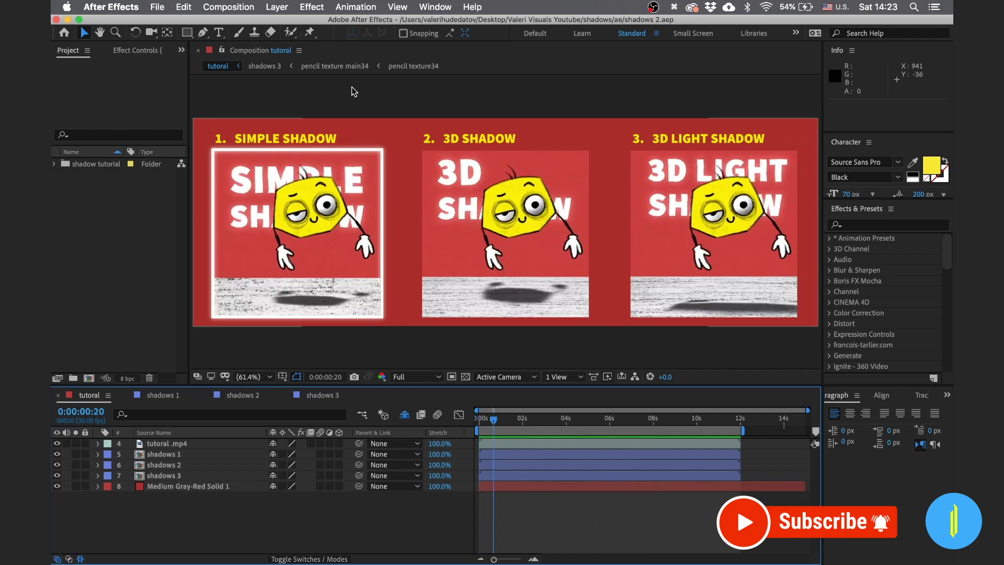
pyautogui.doubleClick(171, 454)
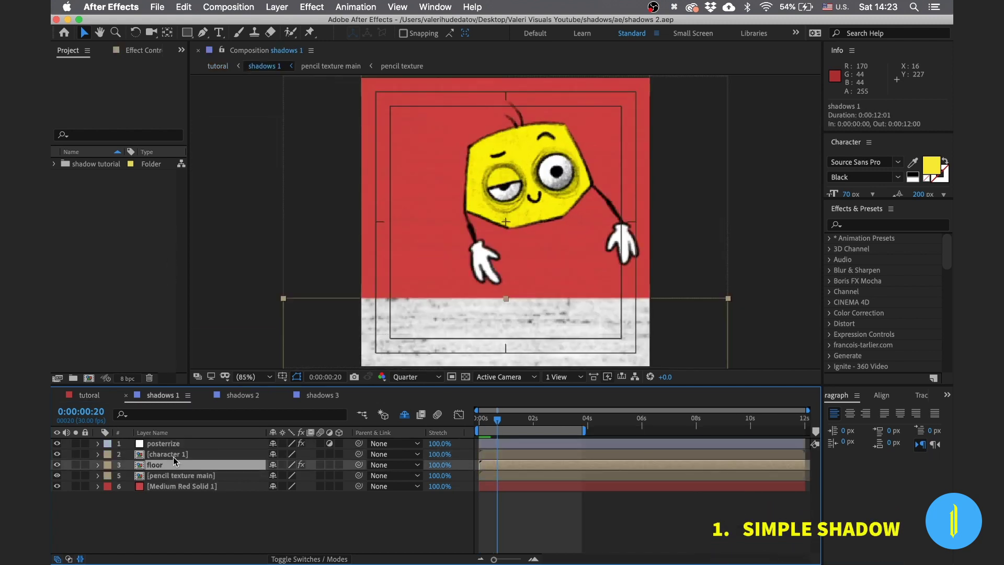
pyautogui.moveTo(497, 422); pyautogui.dragTo(466, 426)
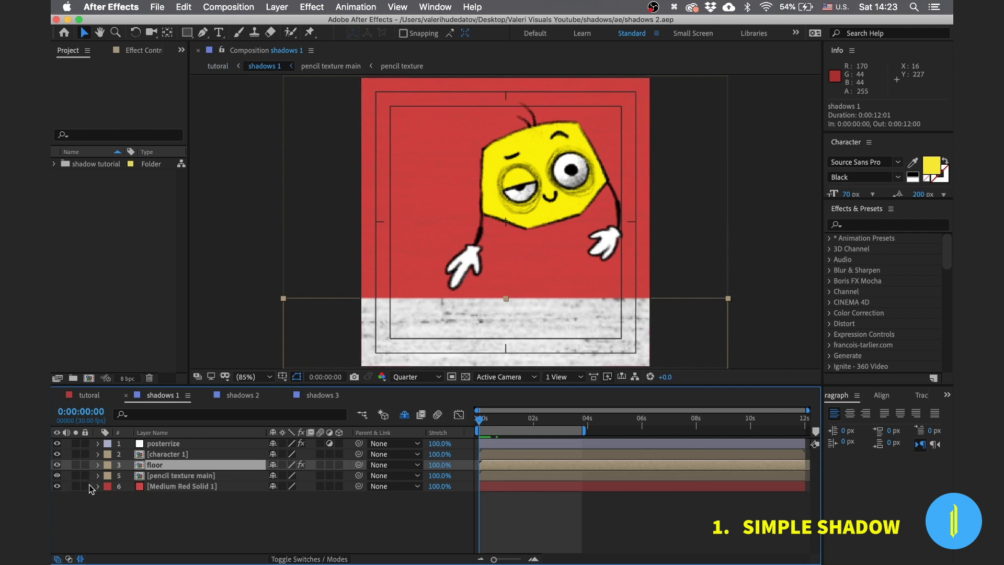
# - Toggle the character, floor, pencil texture and red background layers off and on to inspect each
pyautogui.click(57, 454)
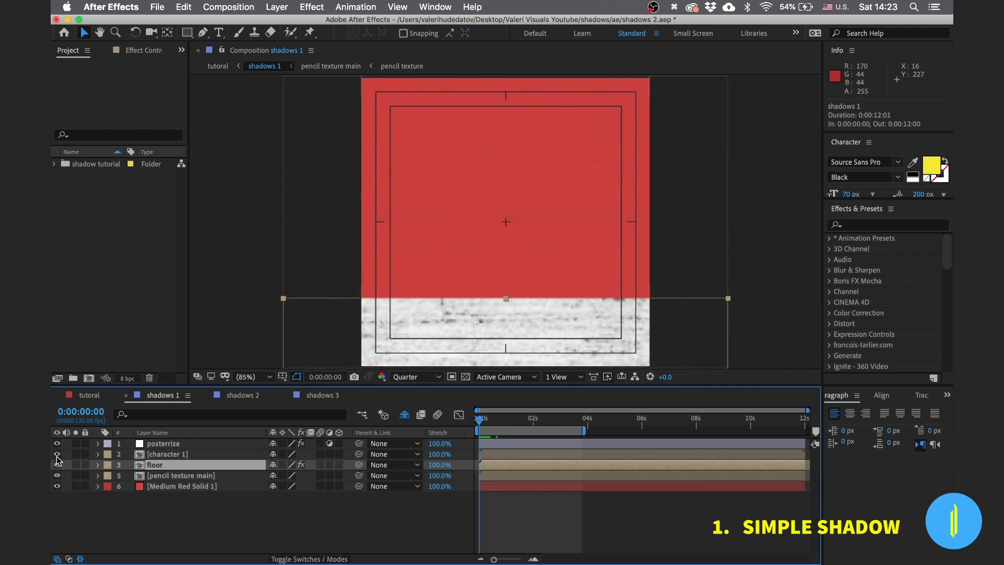
pyautogui.click(57, 455)
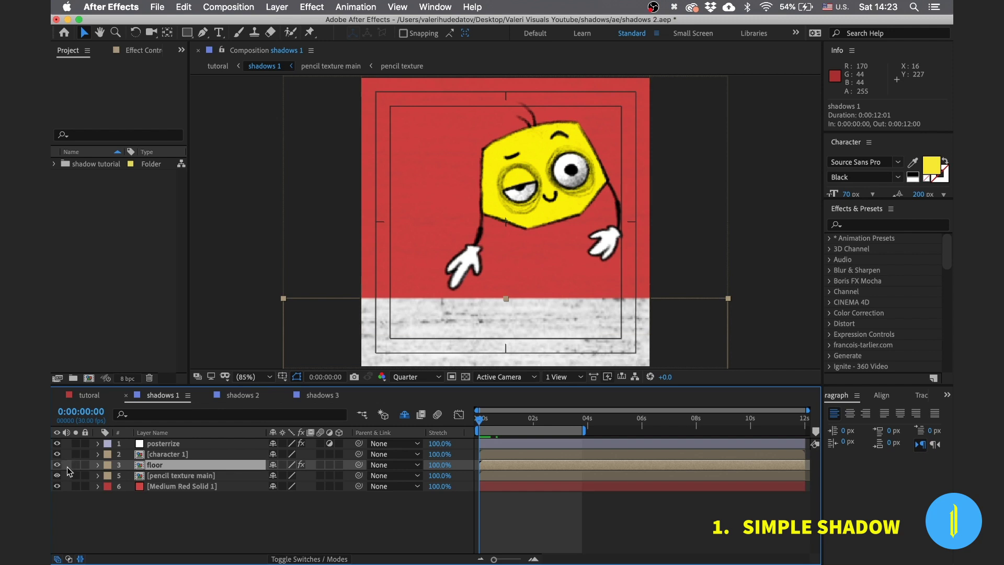
pyautogui.click(57, 466)
pyautogui.click(57, 465)
pyautogui.press('super+z')
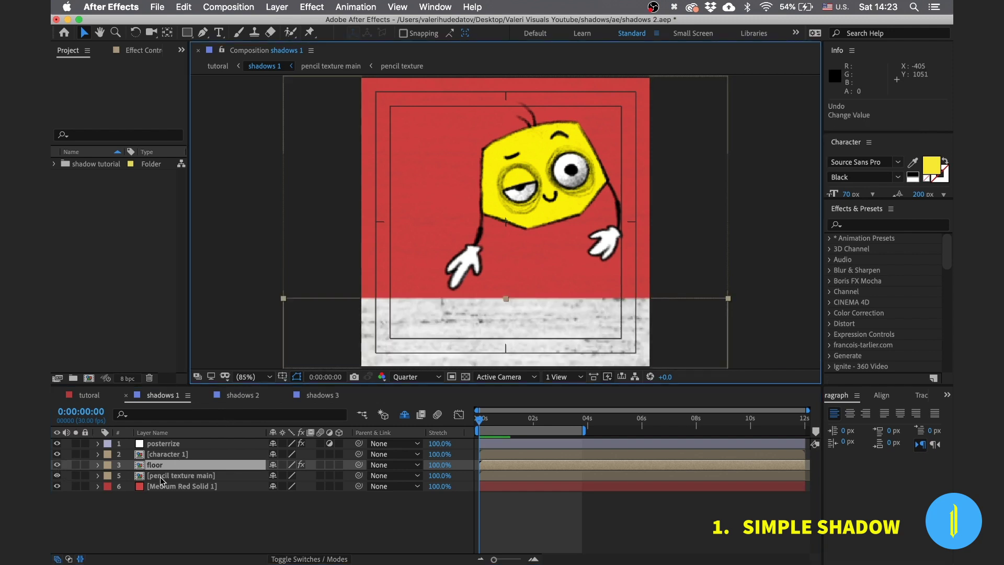
pyautogui.click(162, 478)
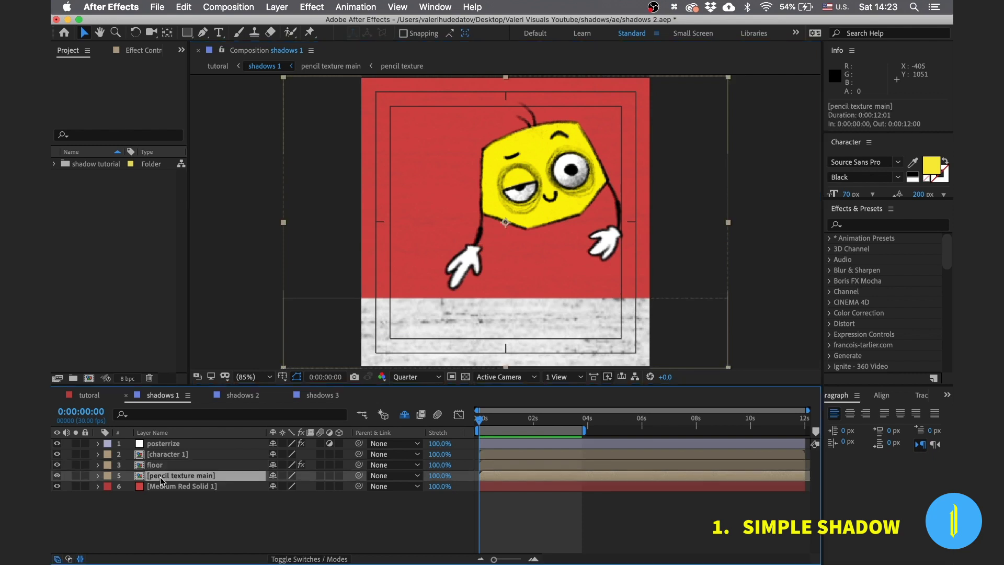
pyautogui.click(57, 476)
pyautogui.click(57, 476)
pyautogui.click(58, 487)
pyautogui.click(57, 487)
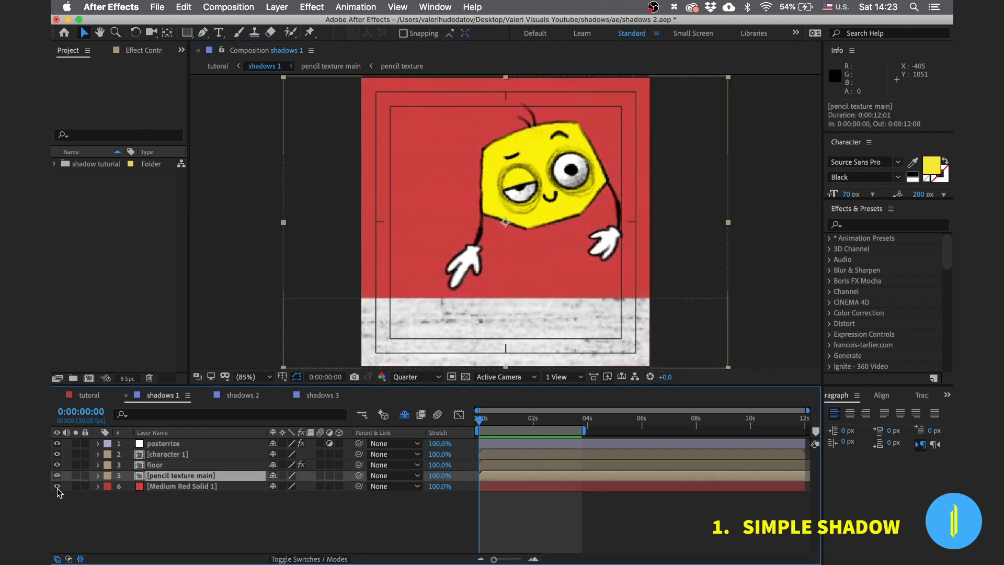
pyautogui.click(124, 506)
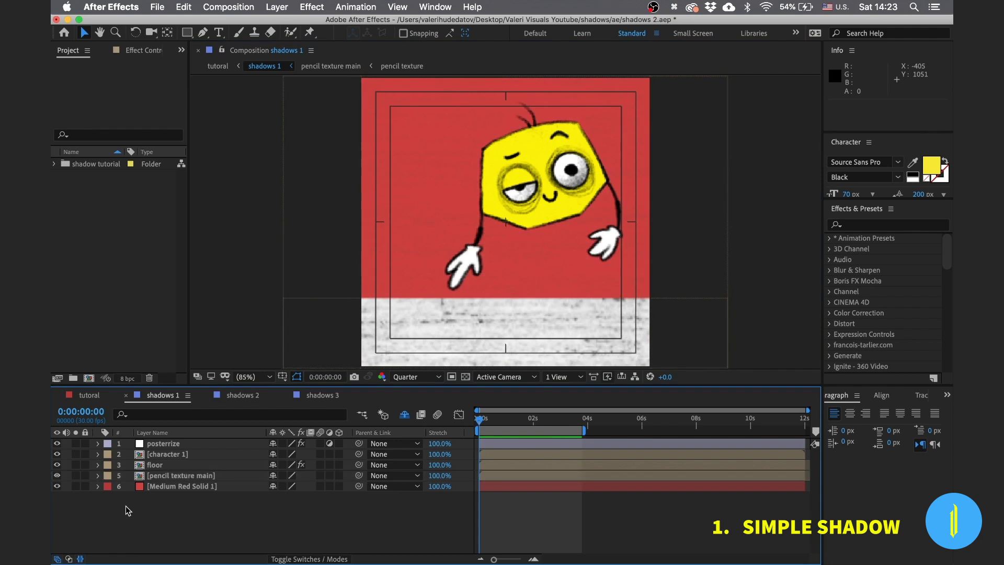
# - Duplicate the character 1 layer and rename the copy 'character shadow'
pyautogui.click(166, 453)
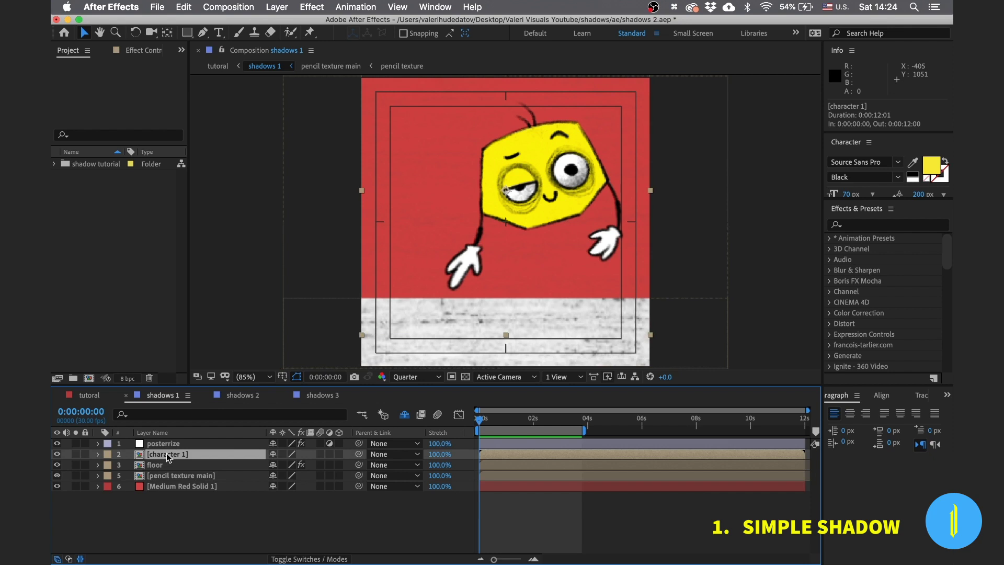
pyautogui.press('super+d')
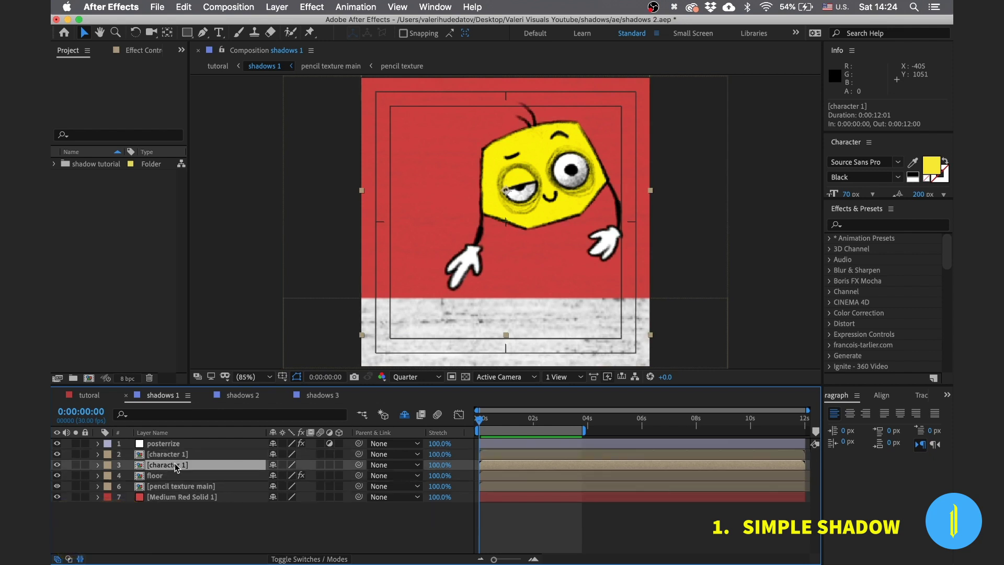
pyautogui.press('Return')
pyautogui.press('BackSpace')
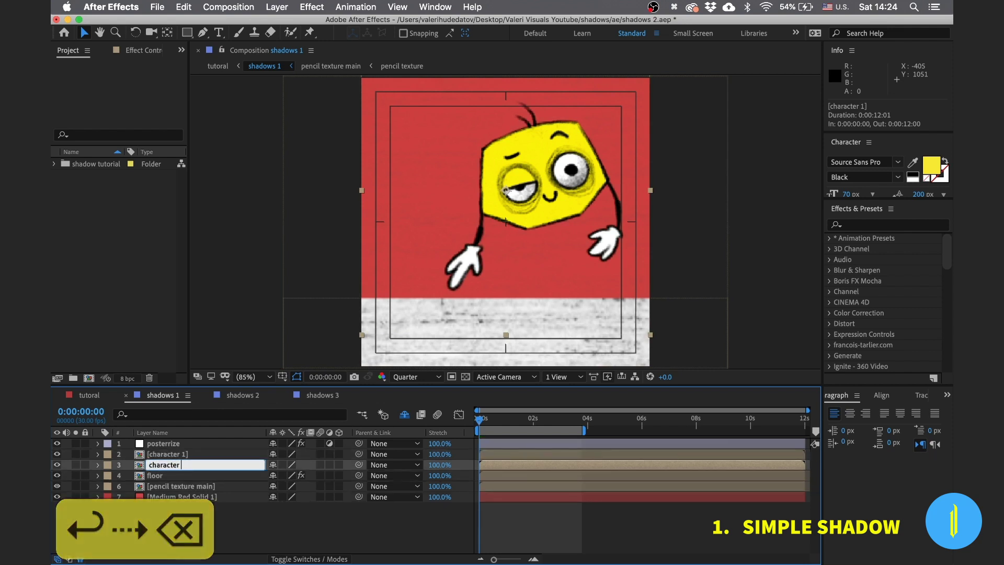
pyautogui.write('shadow')
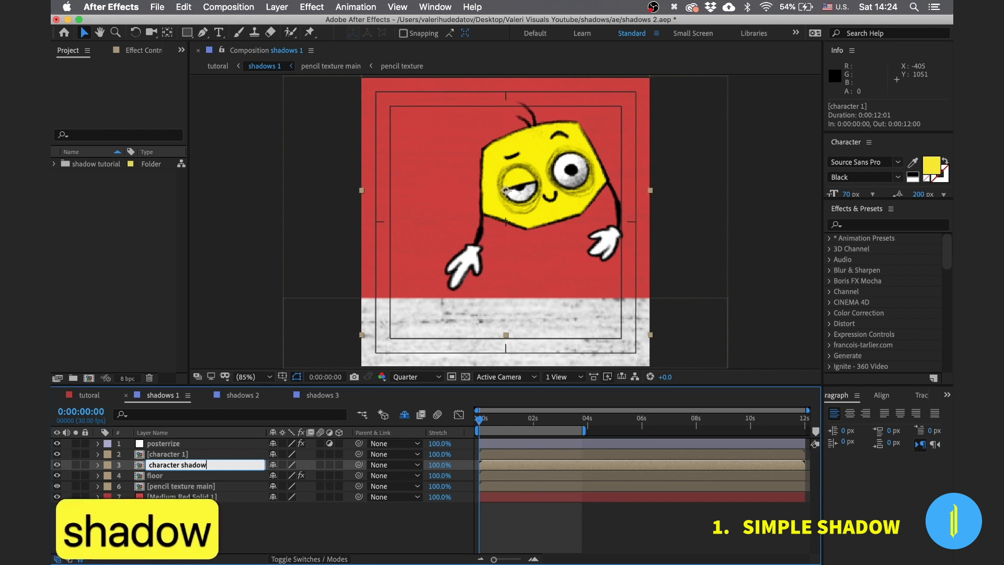
pyautogui.press('Return')
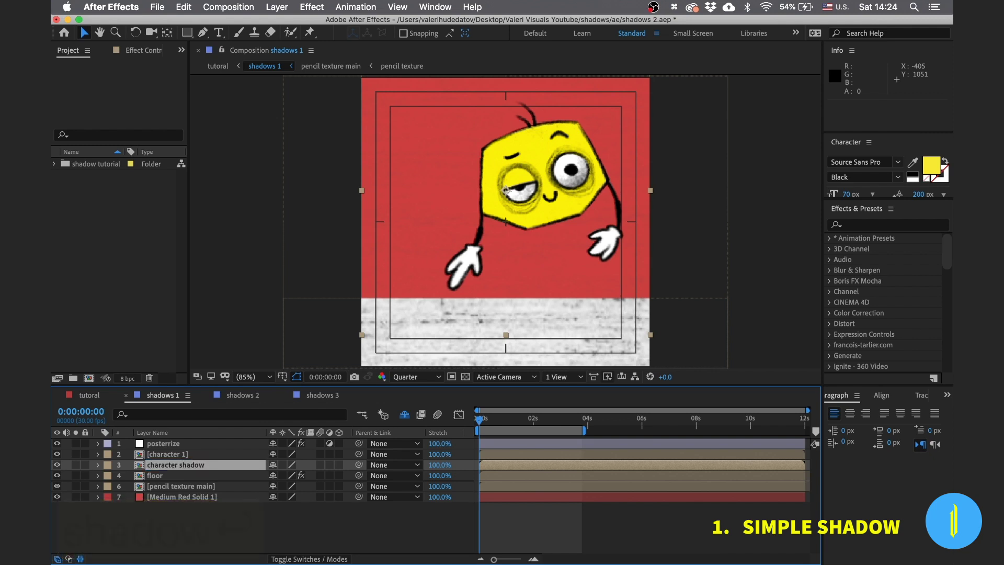
# - Flip character shadow vertically and hide the original character layer
pyautogui.rightClick(234, 467)
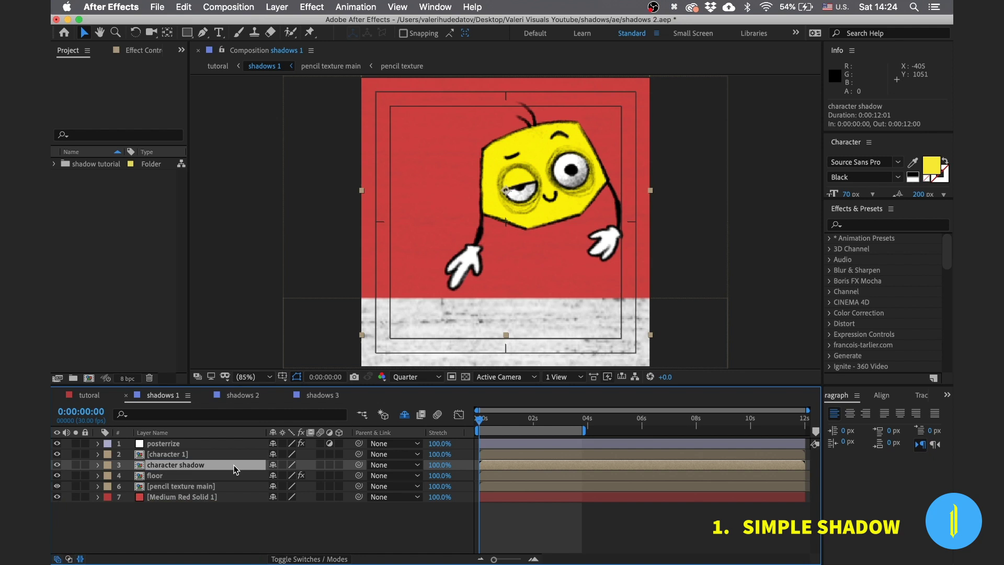
pyautogui.moveTo(245, 301)
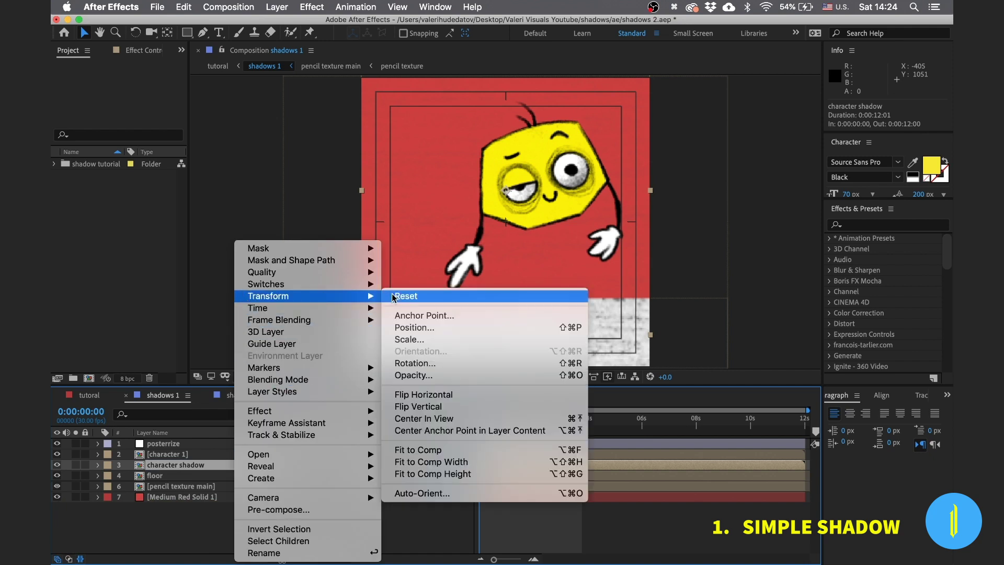
pyautogui.click(418, 406)
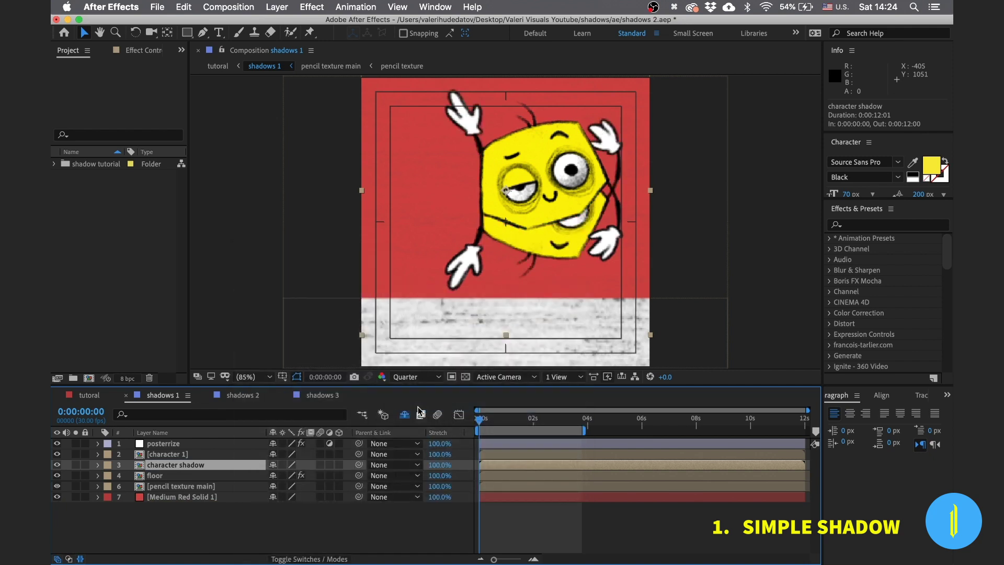
pyautogui.click(57, 455)
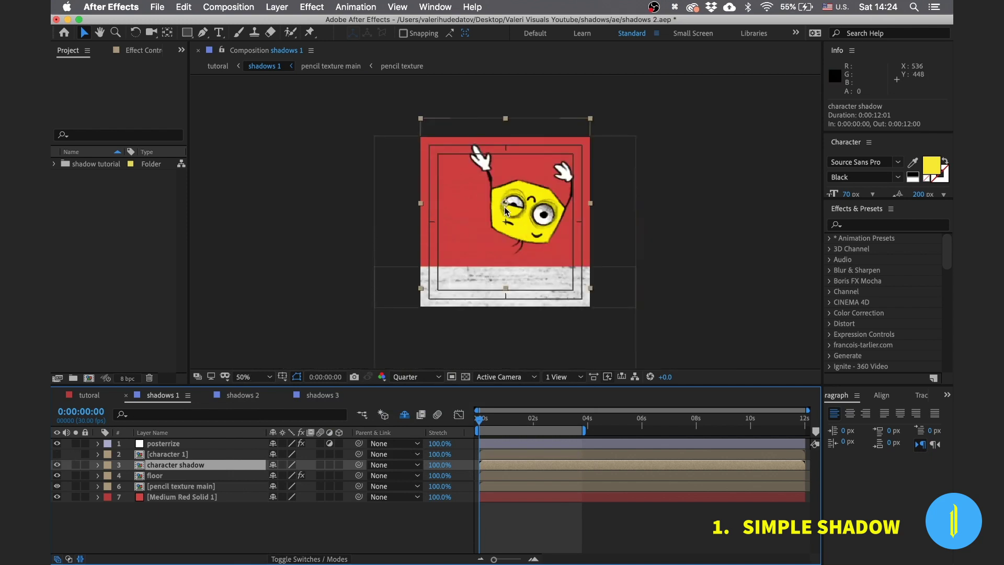
# - Squash the shadow to 27% height and move it down onto the floor at 540, 948
pyautogui.press(',')
pyautogui.moveTo(503, 120); pyautogui.dragTo(498, 180)
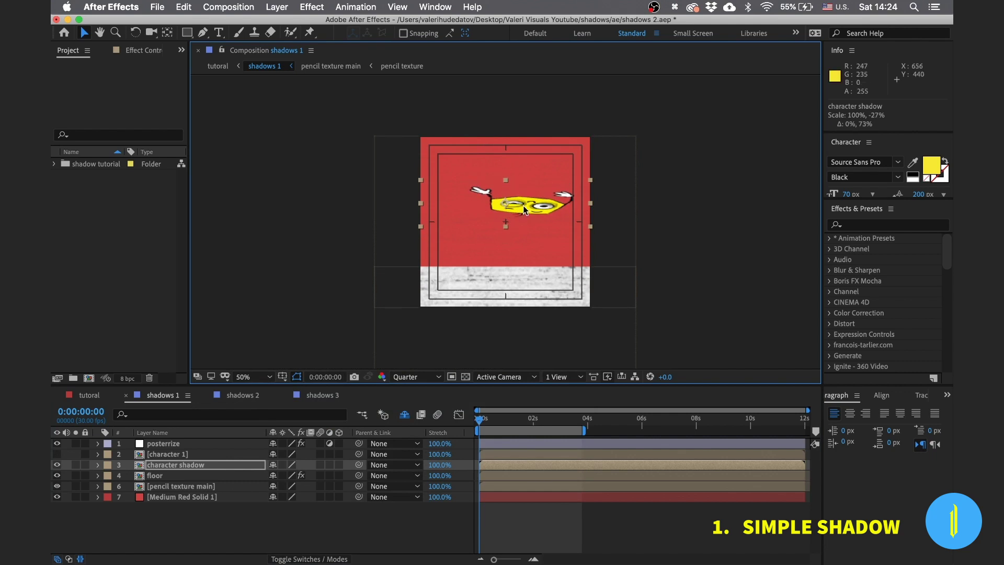
pyautogui.moveTo(522, 206); pyautogui.dragTo(519, 288)
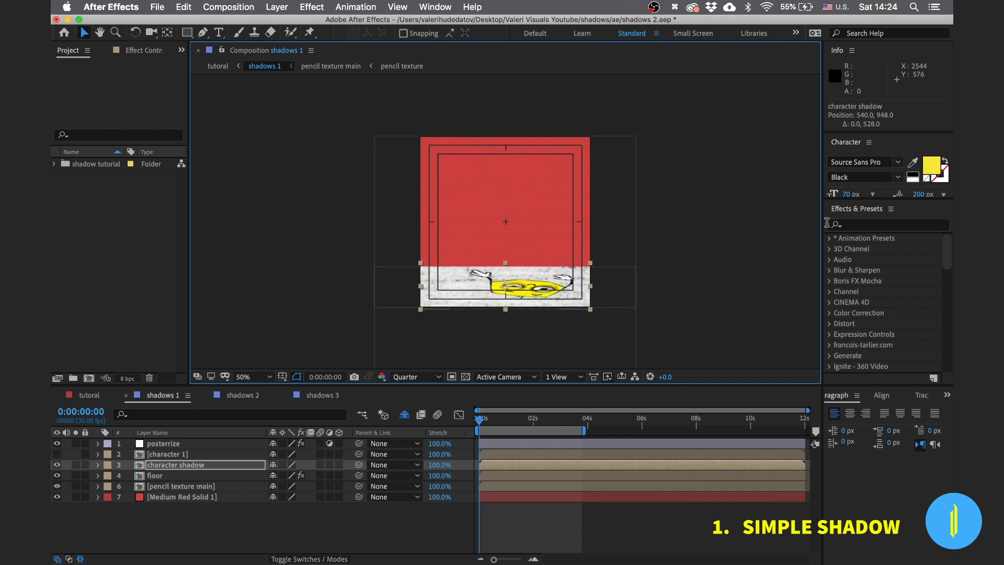
pyautogui.click(854, 225)
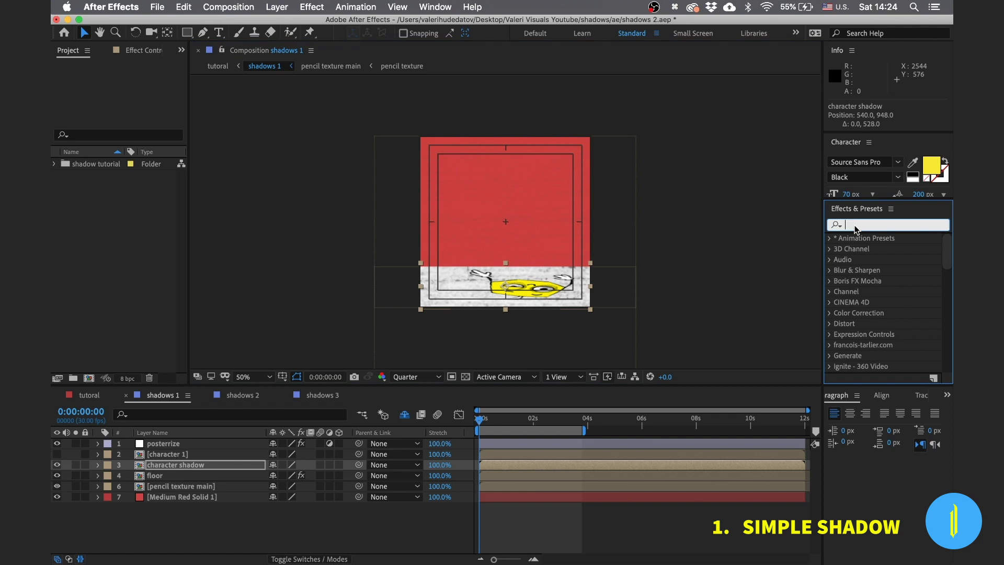
# - Apply the Corner Pin effect to the pencil texture main layer
pyautogui.write('corner')
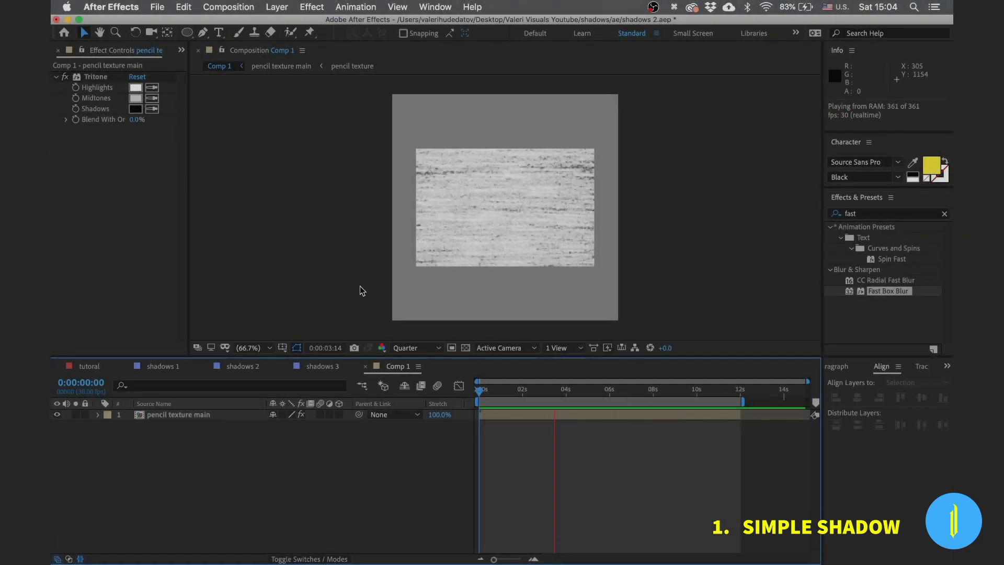
pyautogui.click(504, 207)
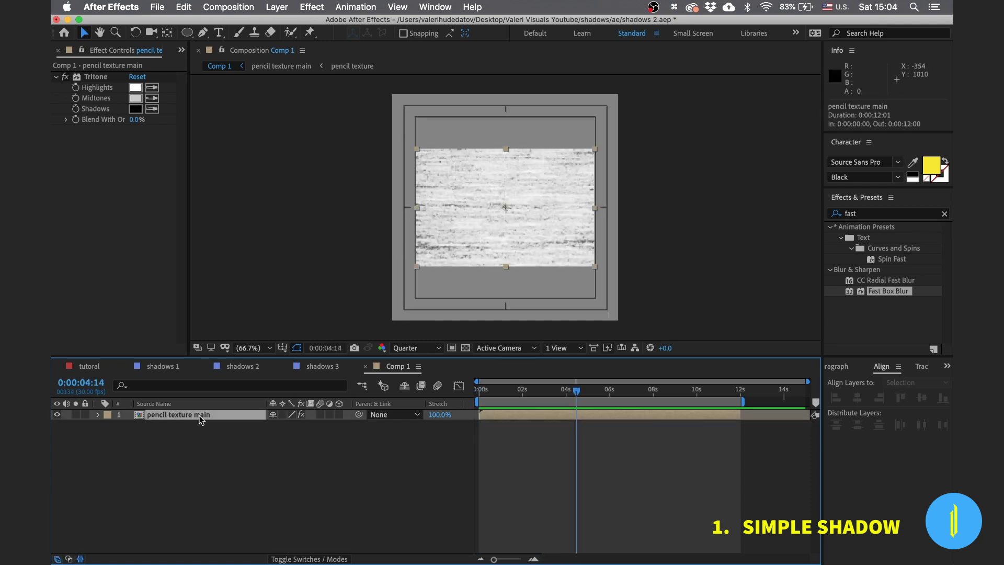
pyautogui.click(880, 214)
pyautogui.write('corner')
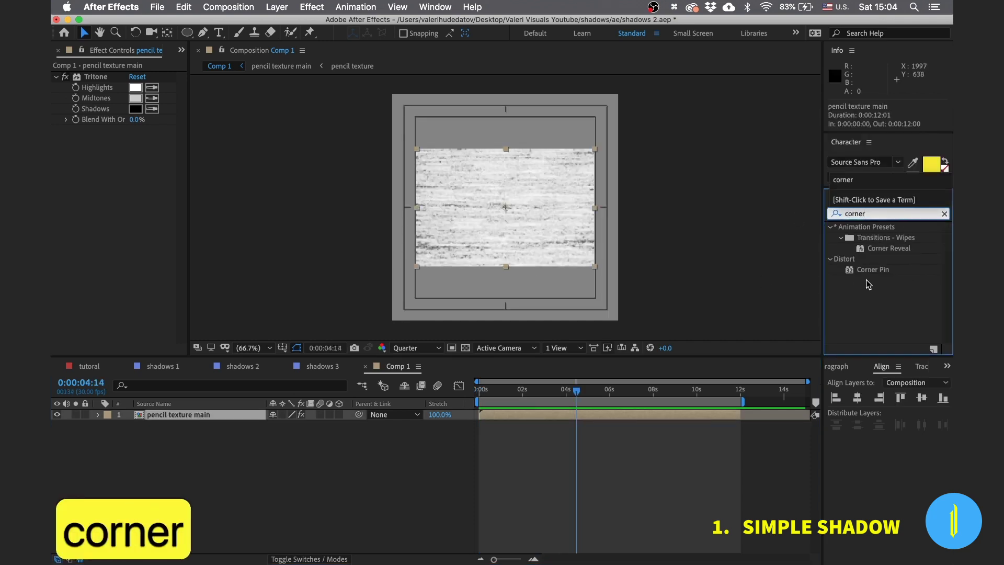
pyautogui.click(880, 269)
pyautogui.moveTo(849, 270)
pyautogui.mouseDown()
pyautogui.moveTo(175, 424)
pyautogui.moveTo(176, 416)
pyautogui.mouseUp()
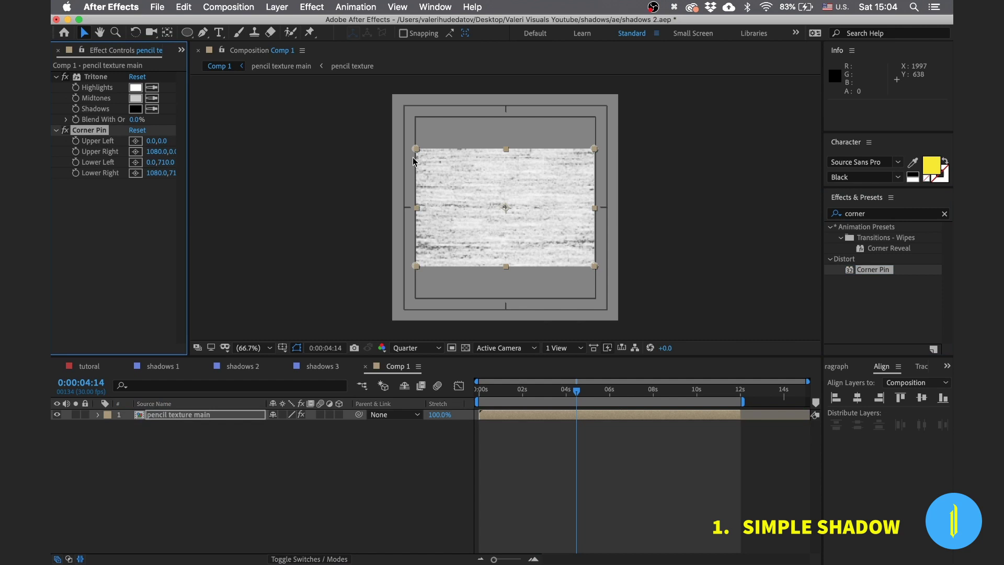
# - Drag the texture's four corner pins into a receding perspective floor and preview from the start
pyautogui.moveTo(416, 150); pyautogui.dragTo(416, 106)
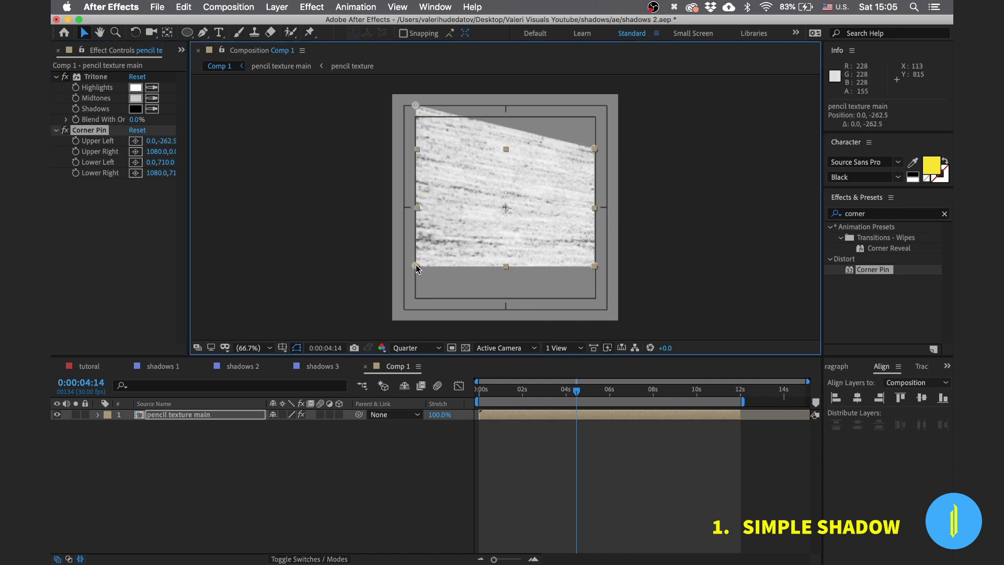
pyautogui.moveTo(416, 266); pyautogui.dragTo(416, 311)
pyautogui.moveTo(594, 265); pyautogui.dragTo(594, 254)
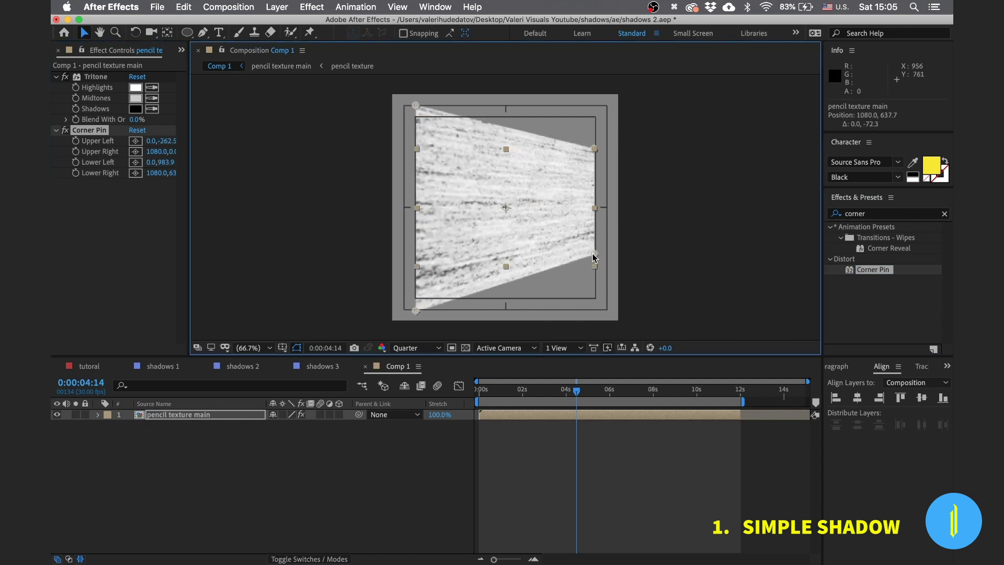
pyautogui.moveTo(593, 148); pyautogui.dragTo(594, 162)
pyautogui.press('space')
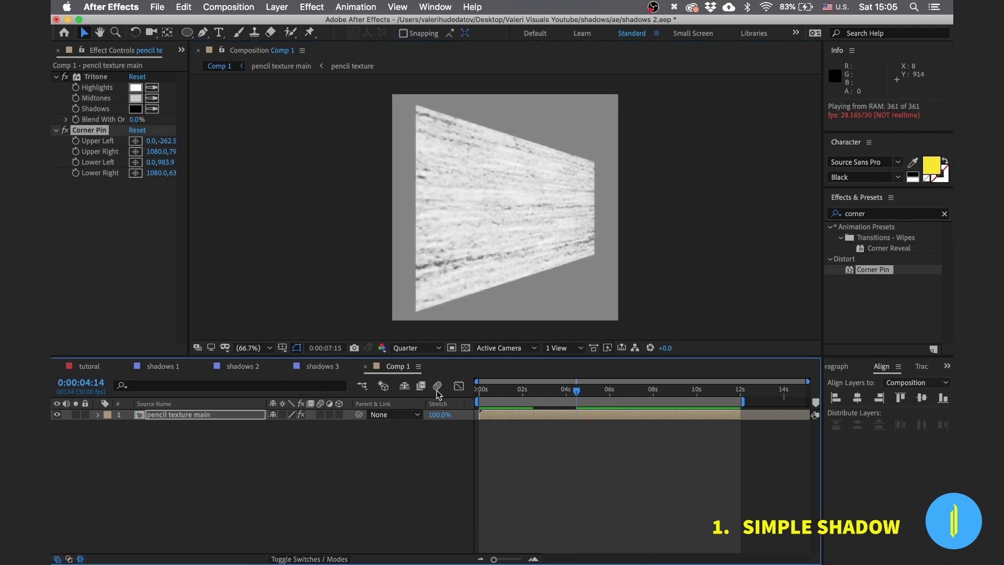
pyautogui.press('Home')
pyautogui.press('space')
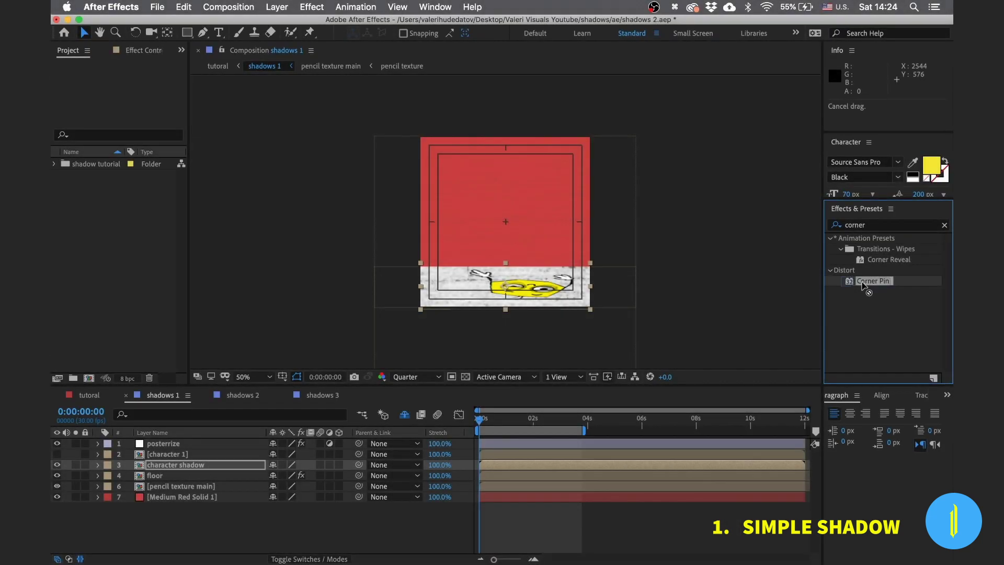
# - Apply Corner Pin to character shadow, pinching its bottom corners together and pushing its top corners outward
pyautogui.moveTo(158, 454); pyautogui.dragTo(155, 467)
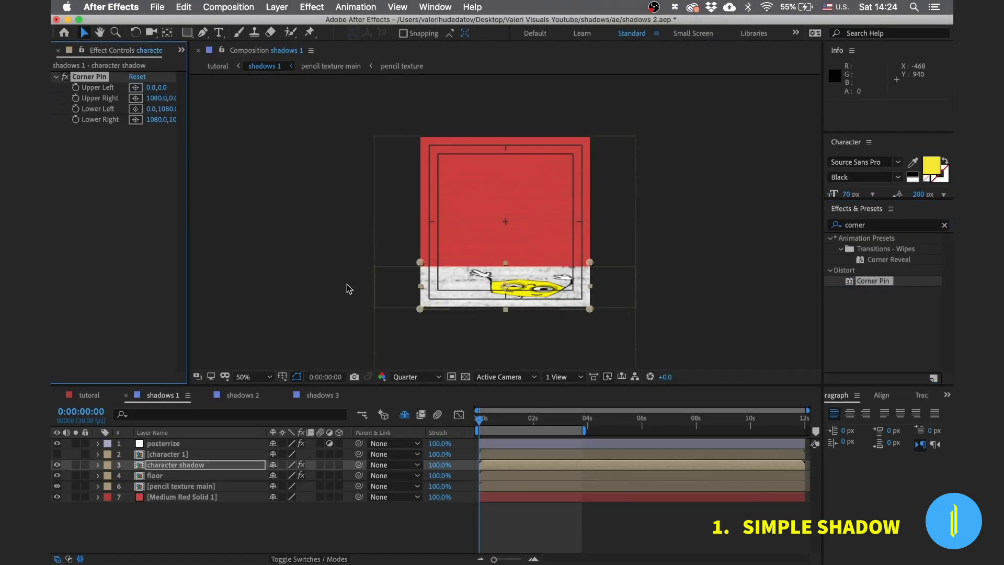
pyautogui.moveTo(420, 262); pyautogui.dragTo(476, 263)
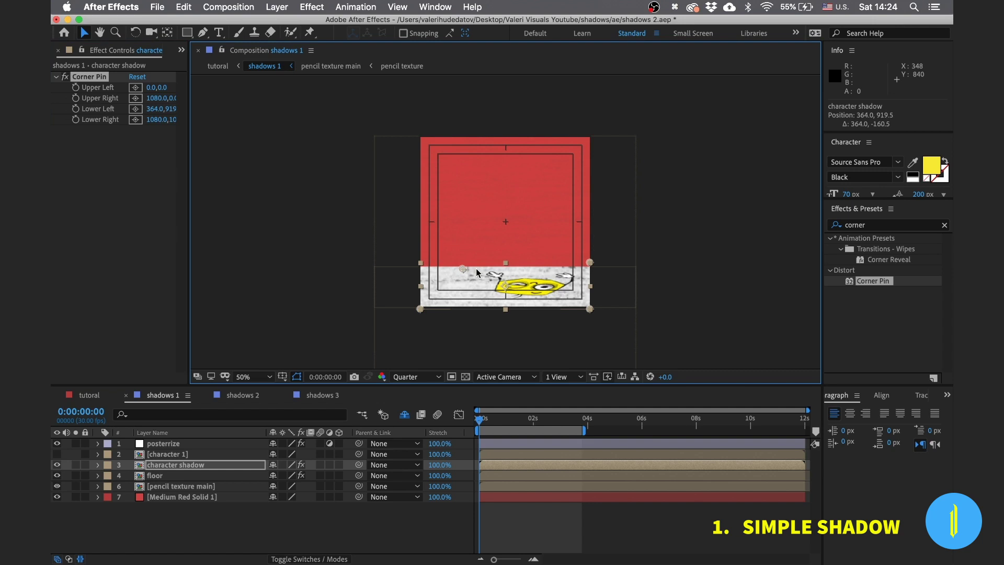
pyautogui.moveTo(589, 262); pyautogui.dragTo(540, 265)
pyautogui.moveTo(589, 309); pyautogui.dragTo(666, 327)
pyautogui.moveTo(419, 309); pyautogui.dragTo(347, 345)
# - Fine-tune the shadow's corner pins to lie on the floor and nudge it two steps down
pyautogui.moveTo(476, 263); pyautogui.dragTo(462, 264)
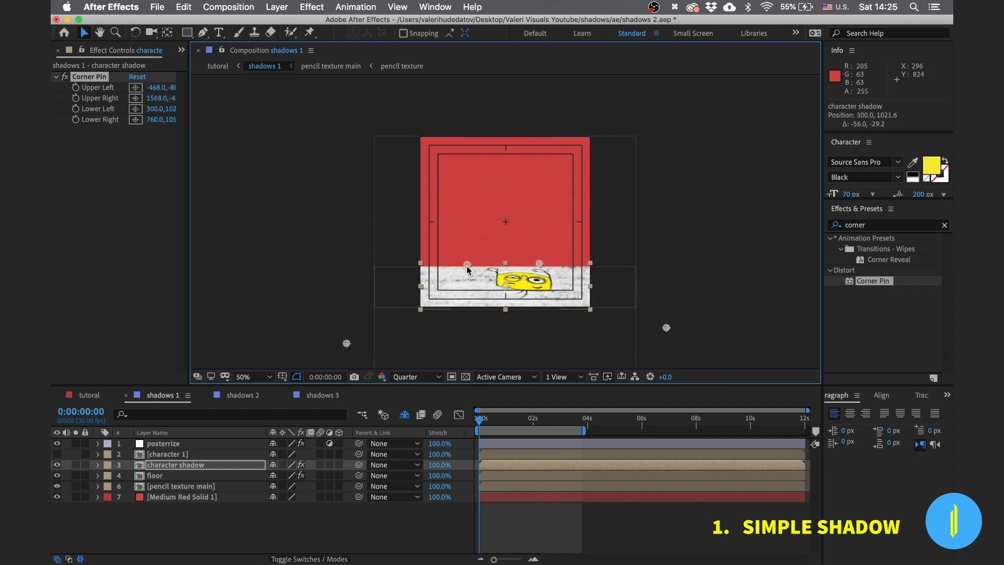
pyautogui.moveTo(539, 263)
pyautogui.mouseDown()
pyautogui.moveTo(561, 264)
pyautogui.moveTo(549, 264)
pyautogui.mouseUp()
pyautogui.moveTo(666, 328); pyautogui.dragTo(689, 329)
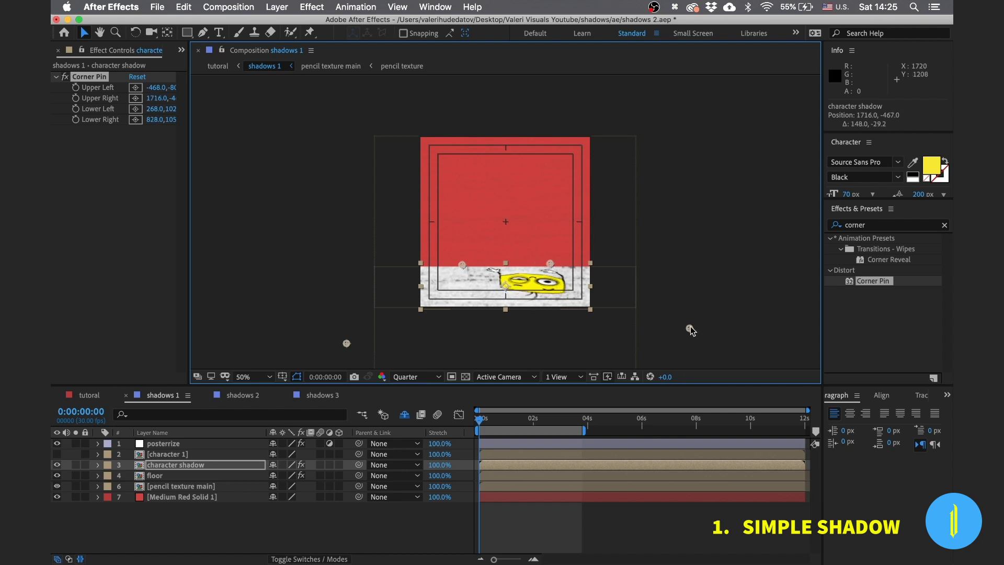
pyautogui.moveTo(347, 343); pyautogui.dragTo(317, 328)
pyautogui.click(171, 467)
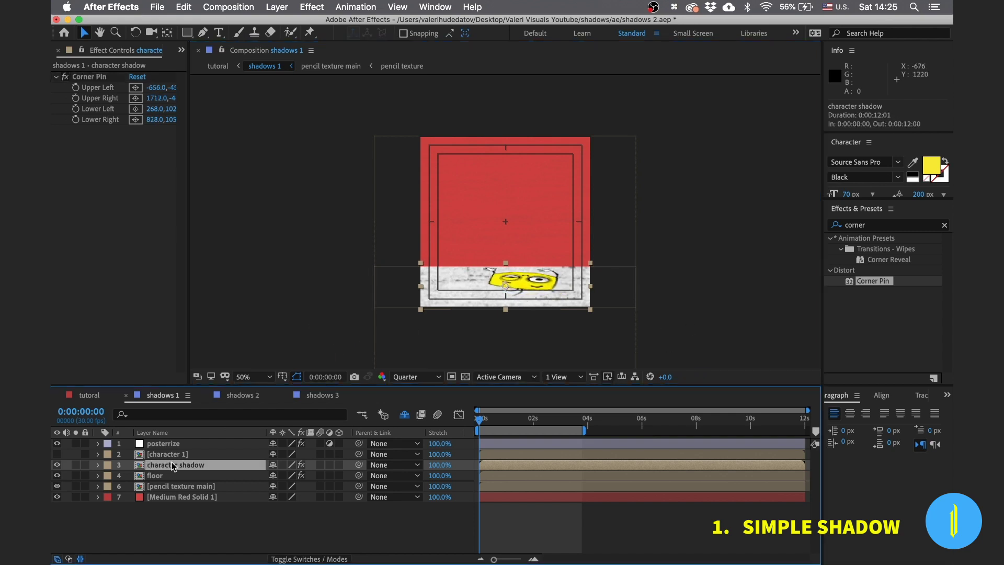
pyautogui.press('Down')
pyautogui.press('Down')
pyautogui.press('Down')
pyautogui.press('Down')
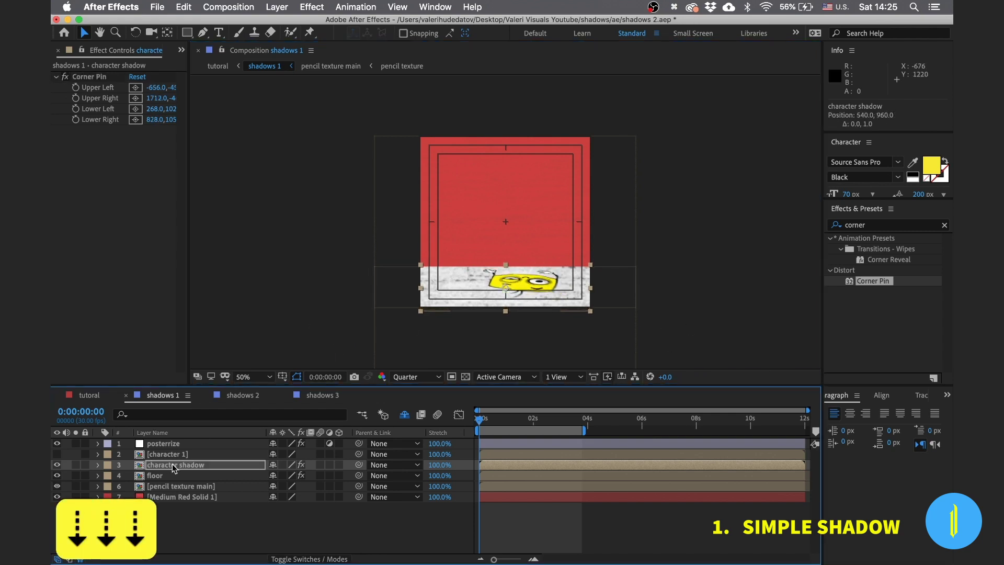
pyautogui.press('Down')
pyautogui.press('Down')
pyautogui.press('Down')
pyautogui.press('Down')
pyautogui.press('Down')
pyautogui.press('Down')
pyautogui.press('Down')
pyautogui.press('Down')
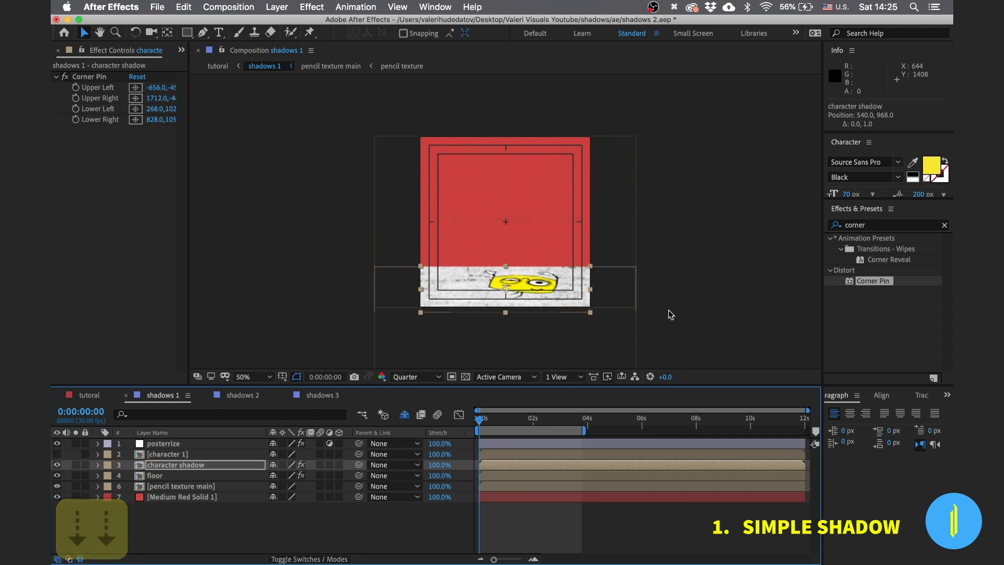
# - Add a Fill effect to character shadow and set its colour to black 000000
pyautogui.click(885, 226)
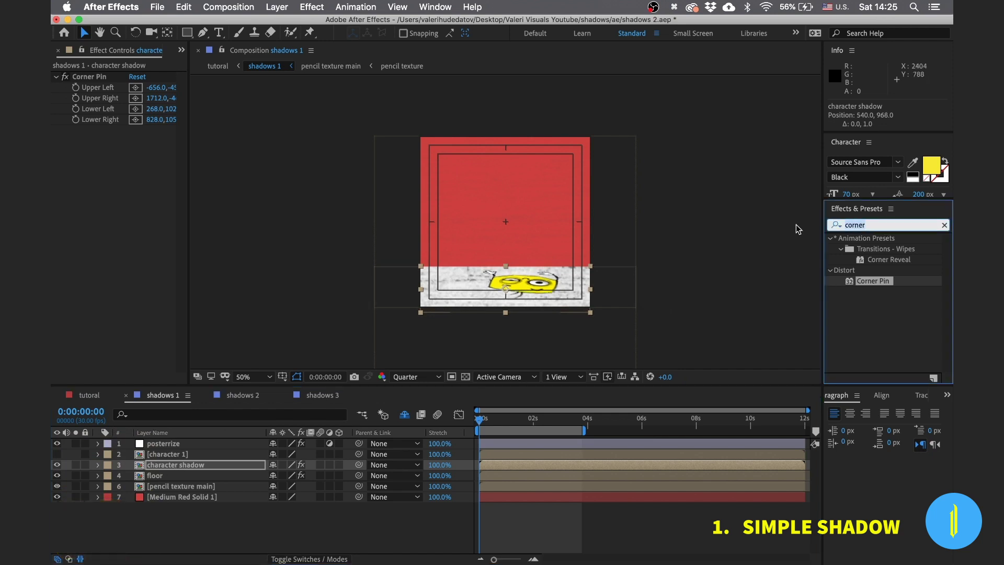
pyautogui.write('fill')
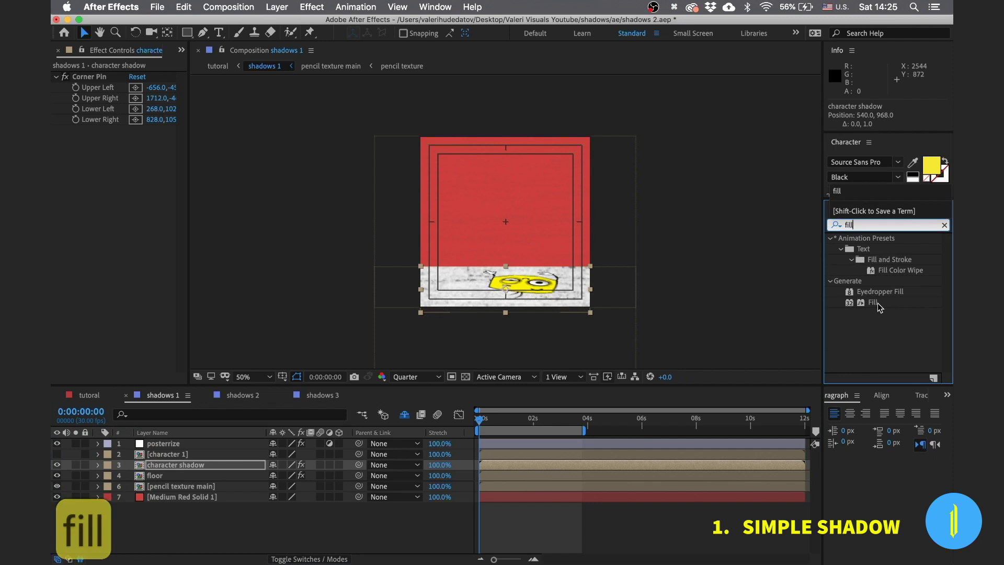
pyautogui.moveTo(873, 302); pyautogui.dragTo(243, 468)
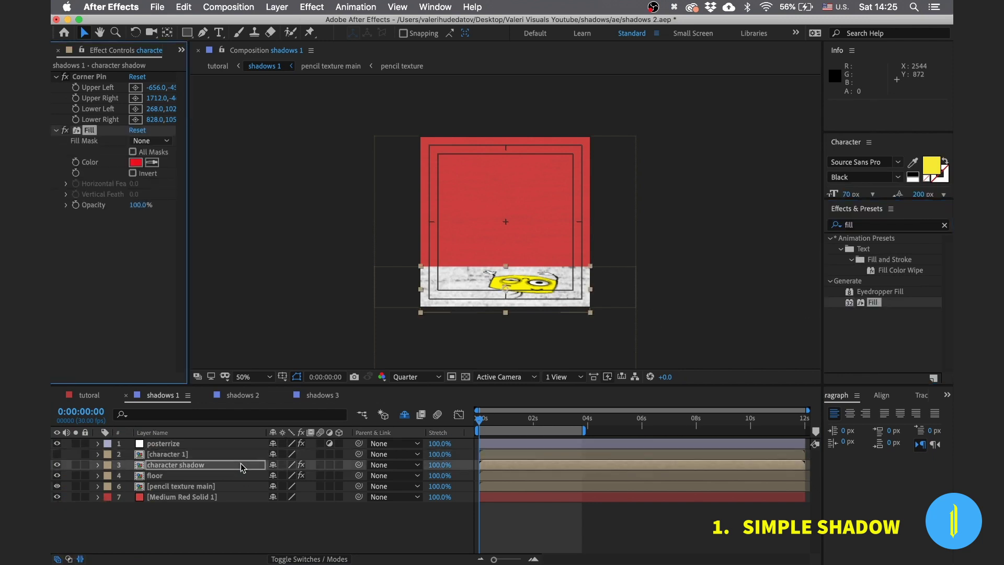
pyautogui.click(136, 162)
pyautogui.moveTo(253, 320); pyautogui.dragTo(287, 351)
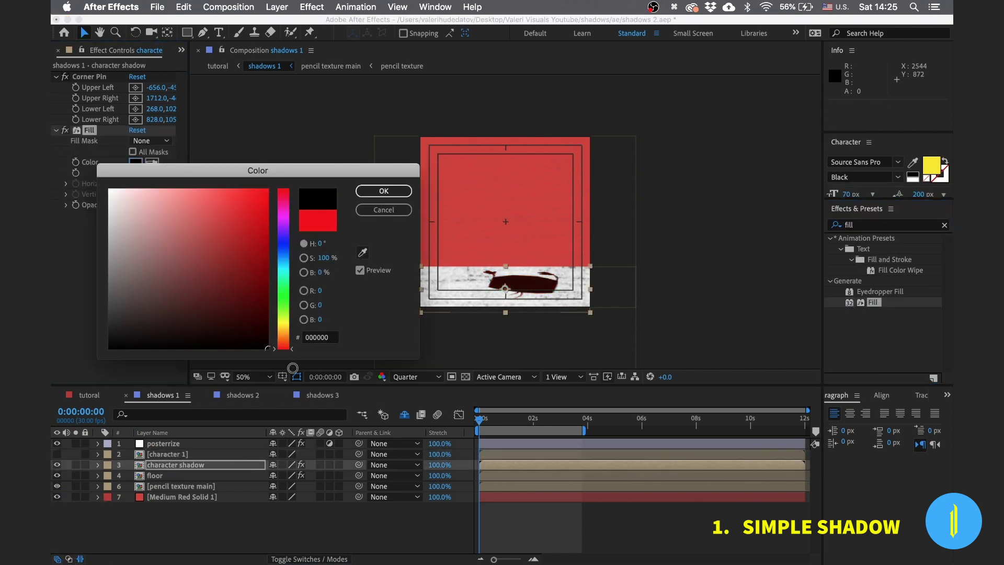
# - Confirm the black fill and add Fast Box Blur to the shadow with radius 15 and 5 iterations
pyautogui.click(364, 193)
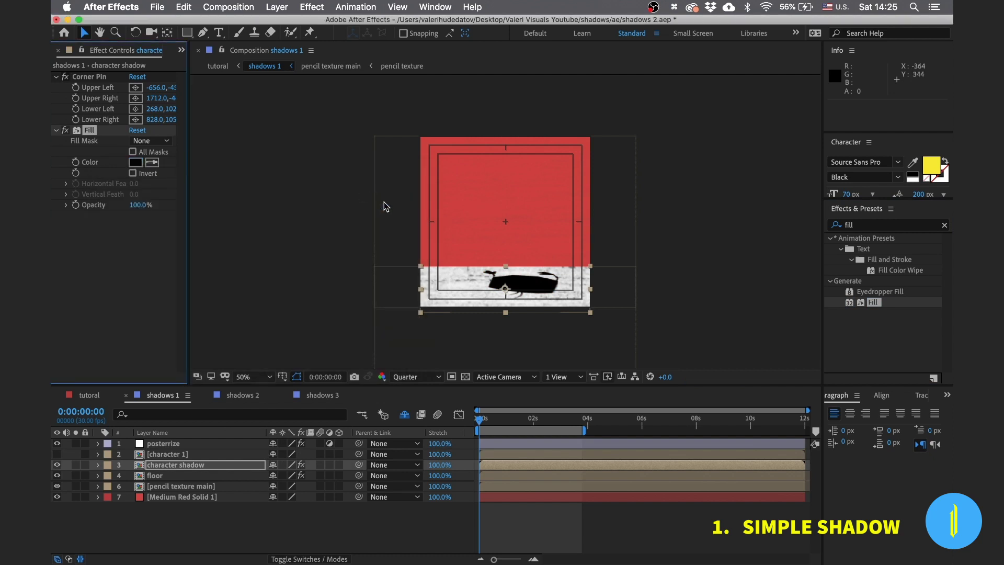
pyautogui.click(874, 227)
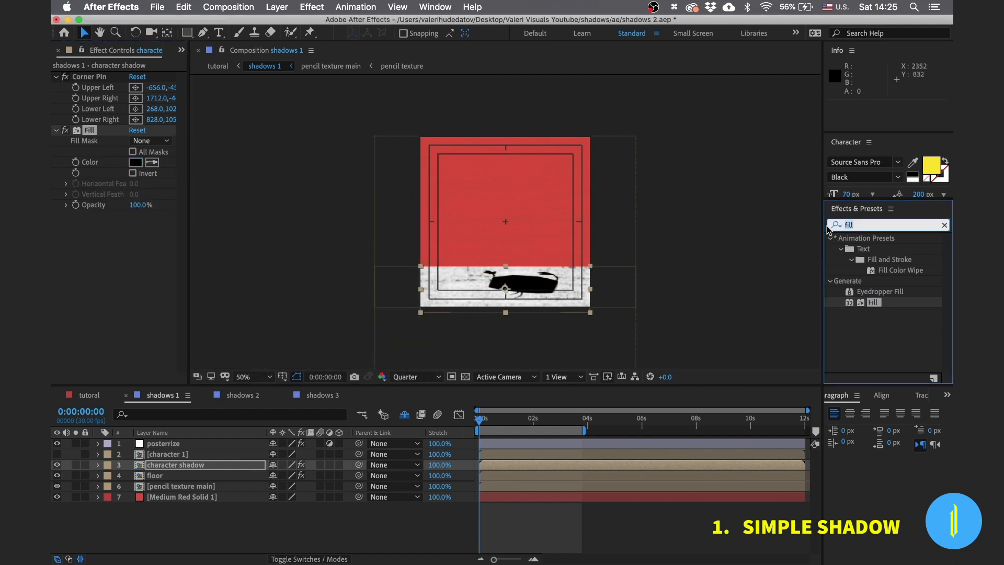
pyautogui.write('fast')
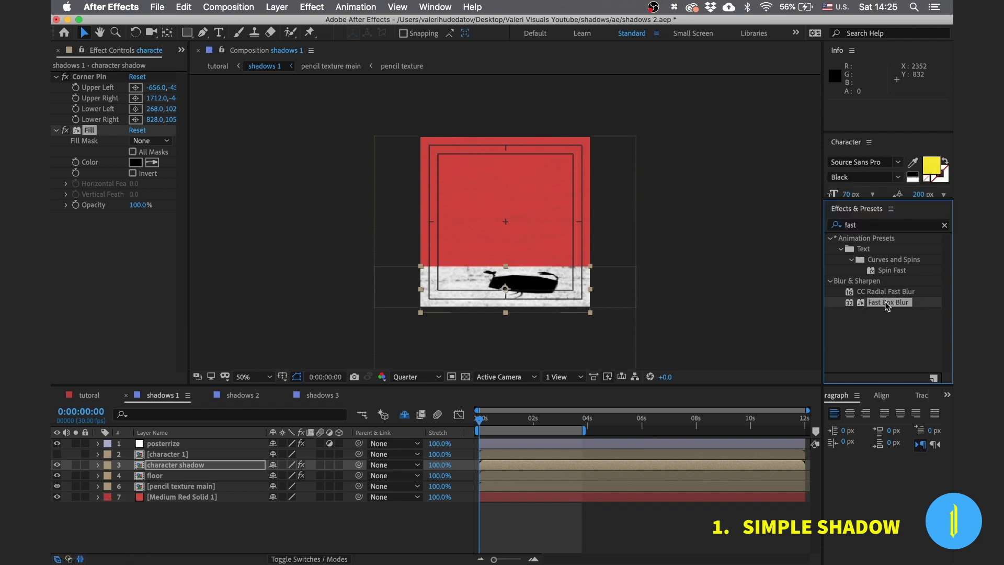
pyautogui.moveTo(887, 306); pyautogui.dragTo(204, 465)
pyautogui.click(134, 226)
pyautogui.write('15')
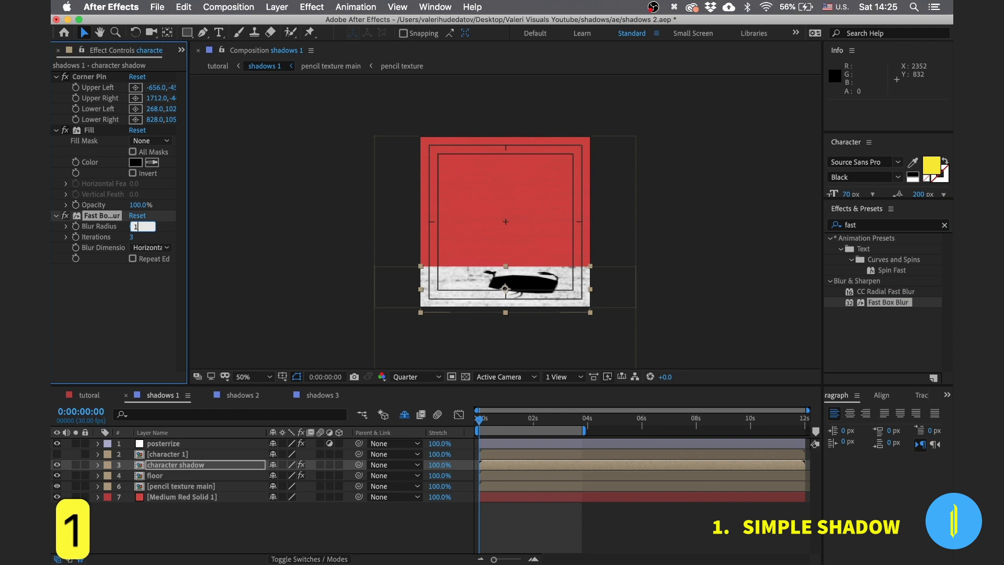
pyautogui.press('Return')
pyautogui.click(131, 237)
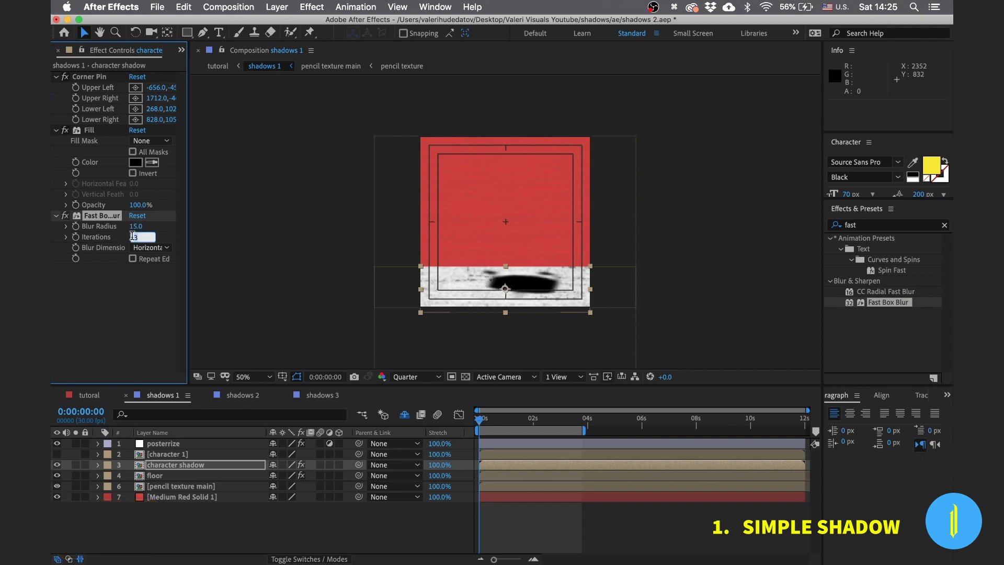
pyautogui.write('5')
pyautogui.press('Return')
# - Set the character shadow layer's Opacity to 70%
pyautogui.click(218, 467)
pyautogui.press('t')
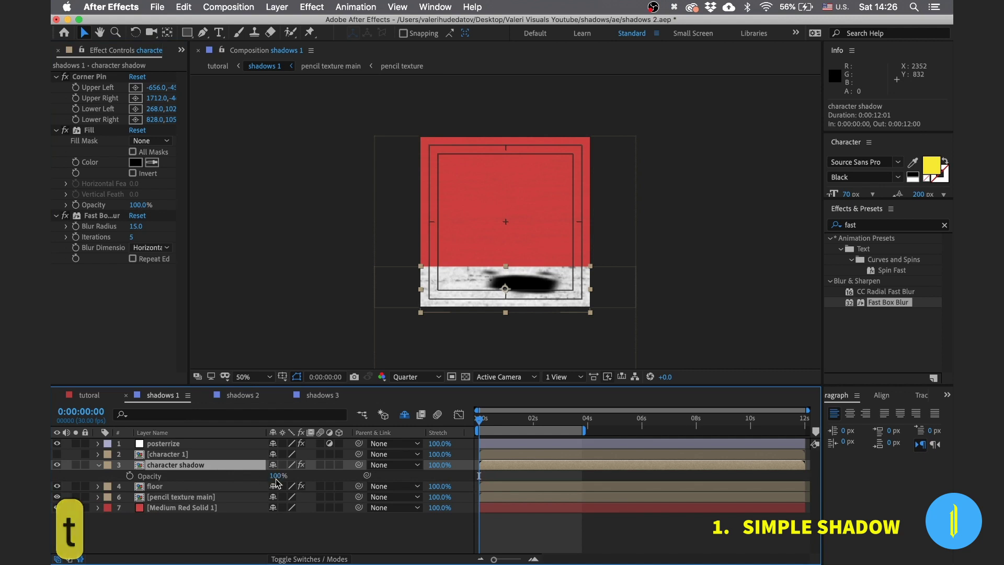
pyautogui.click(278, 476)
pyautogui.write('5')
pyautogui.press('BackSpace')
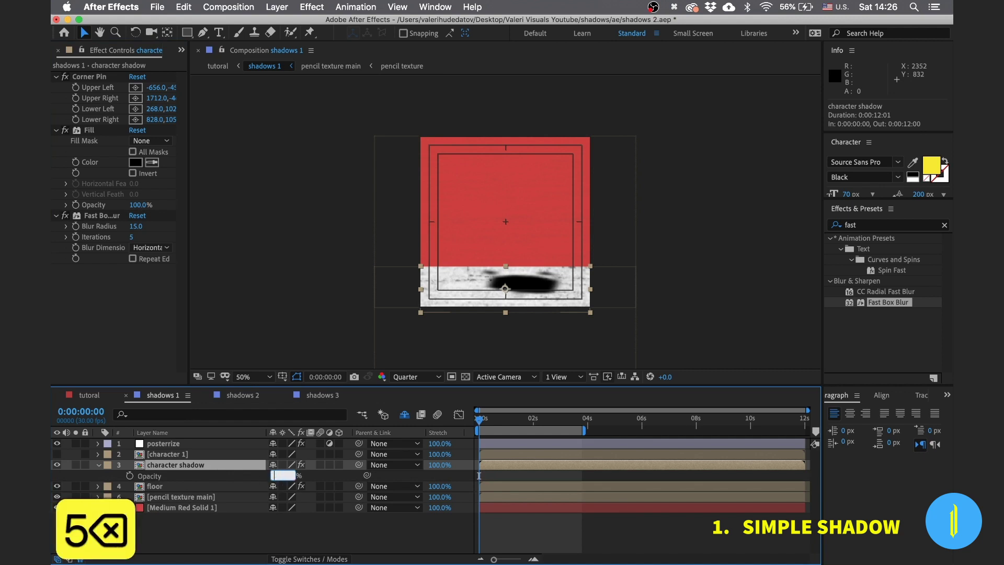
pyautogui.write('70')
pyautogui.press('Return')
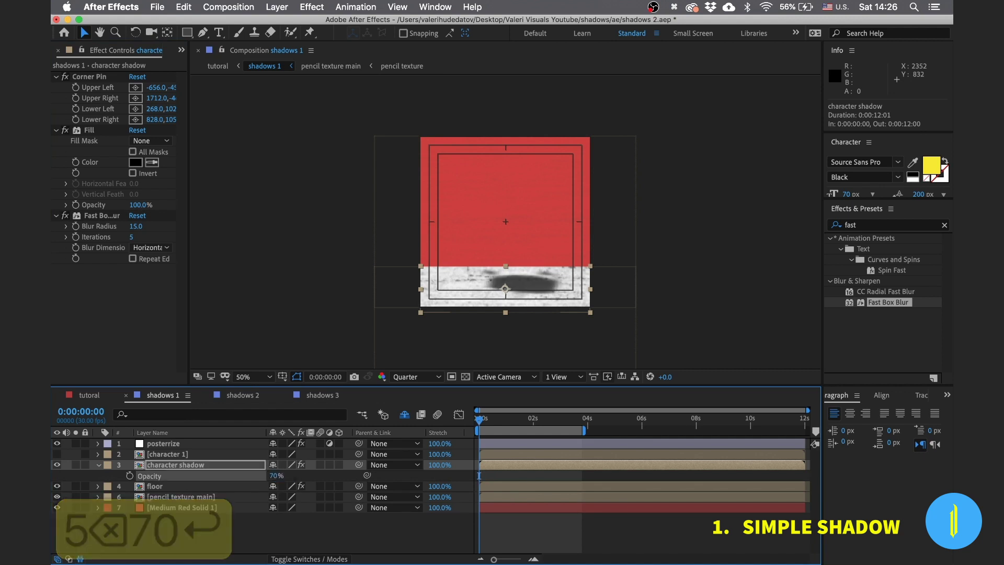
# - Show character 1 again, preview the shadowed animation, and return to the first frame
pyautogui.click(57, 454)
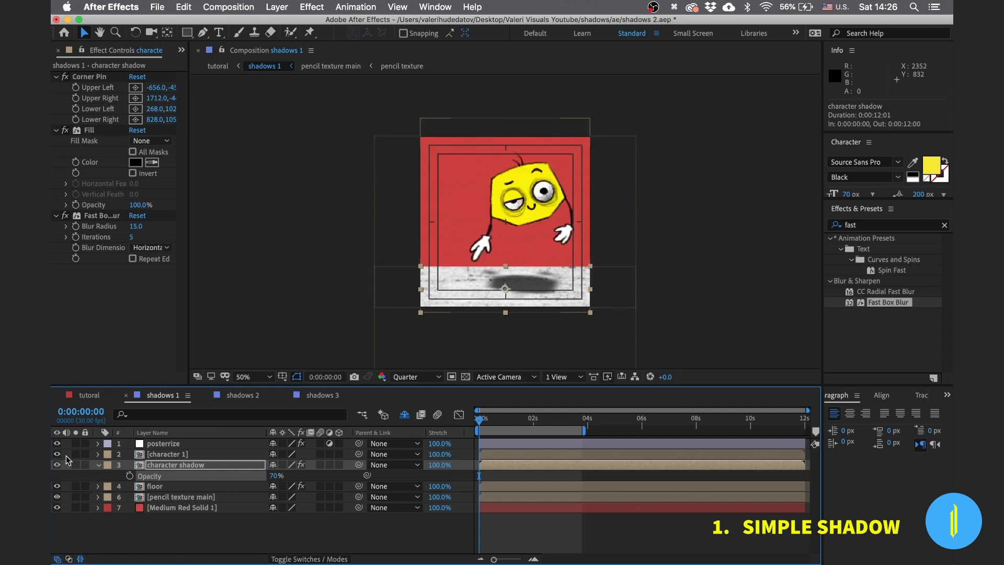
pyautogui.click(99, 464)
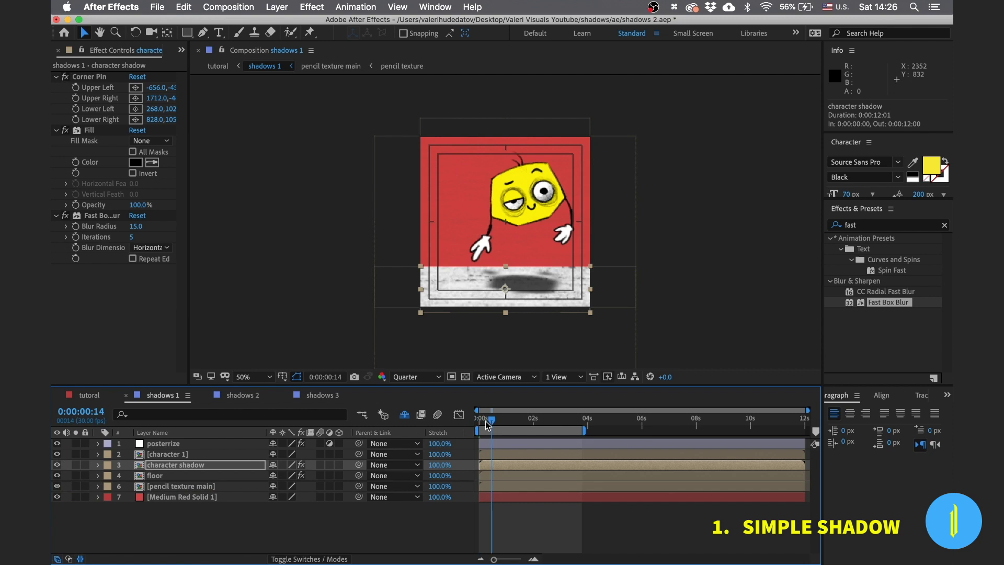
pyautogui.press('space')
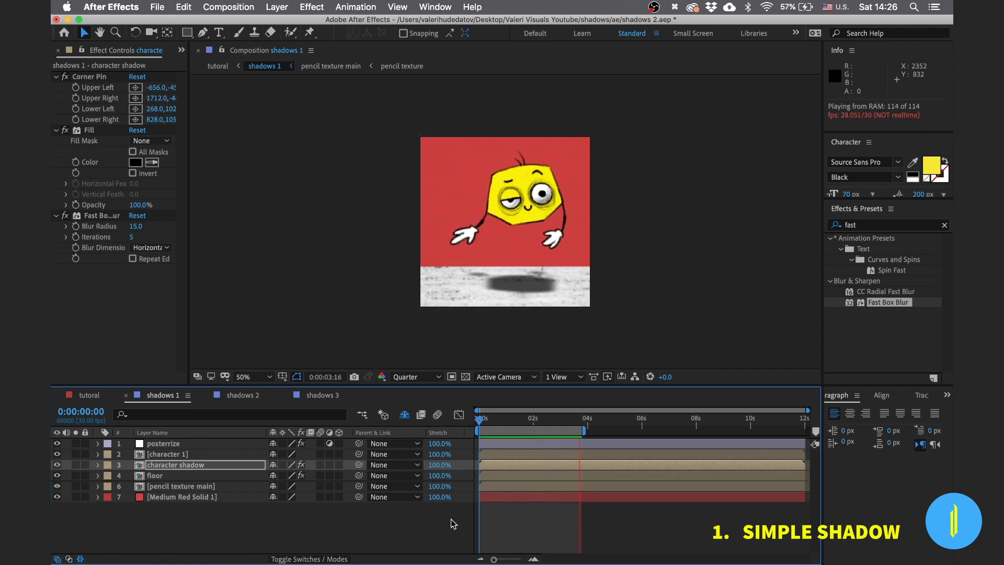
pyautogui.press('space')
pyautogui.moveTo(502, 420); pyautogui.dragTo(464, 423)
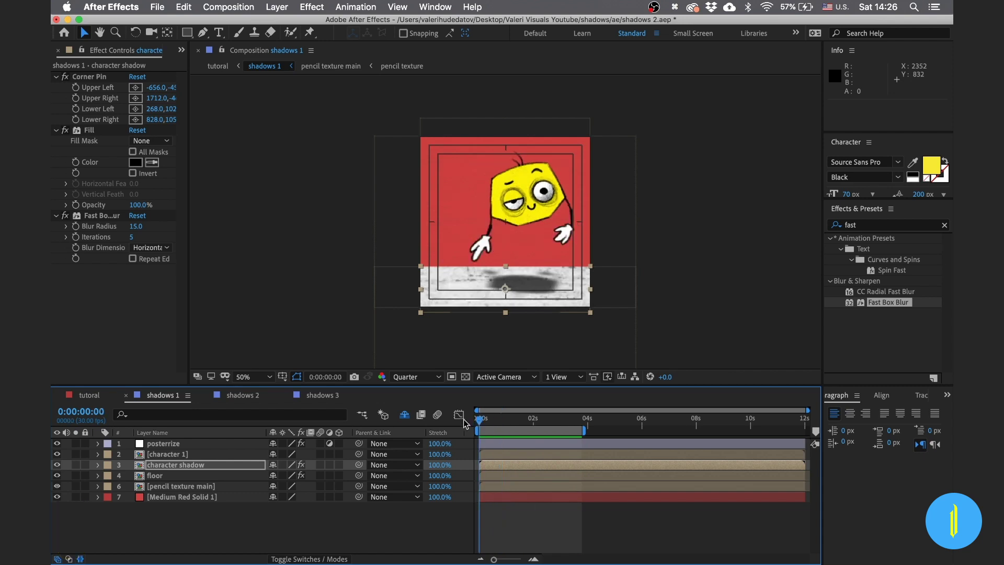
# - In shadows 2, align the floor layer to the composition's vertical centre
pyautogui.click(240, 395)
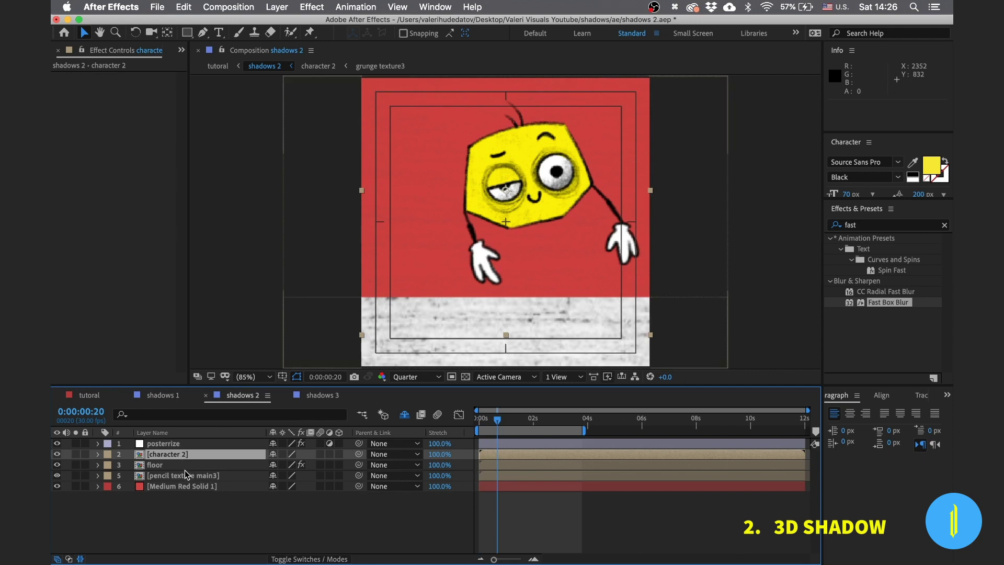
pyautogui.click(157, 464)
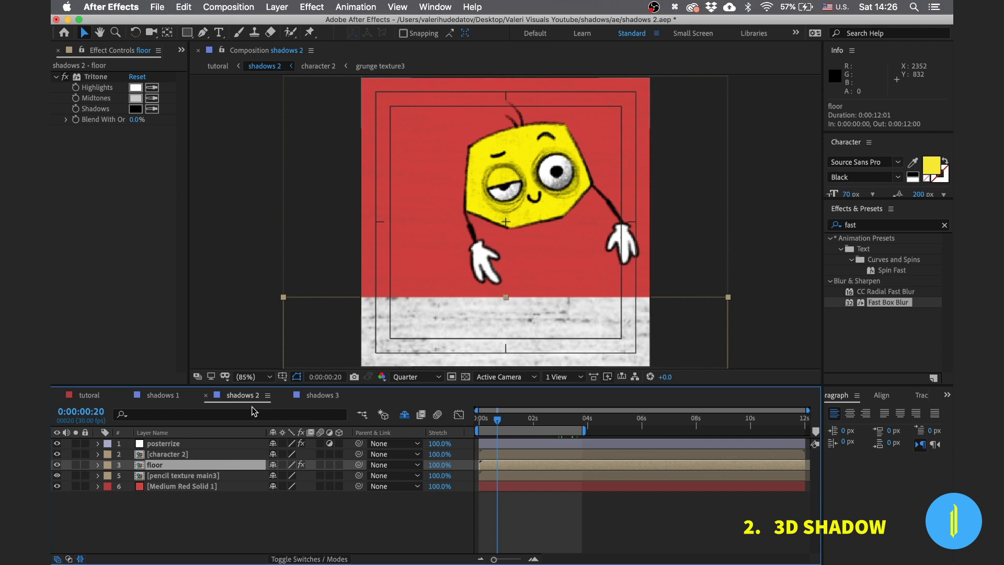
pyautogui.press(',')
pyautogui.press(',')
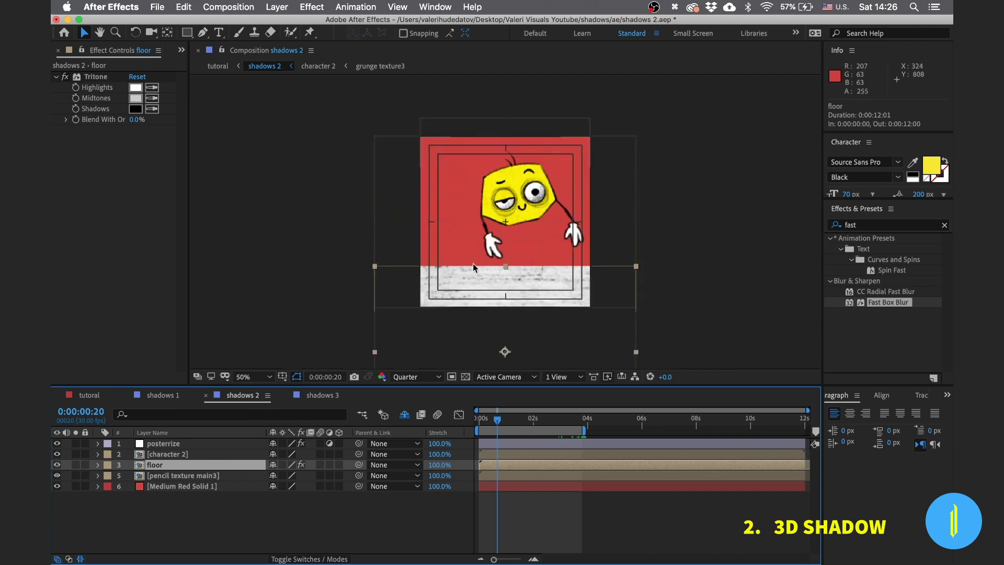
pyautogui.click(882, 396)
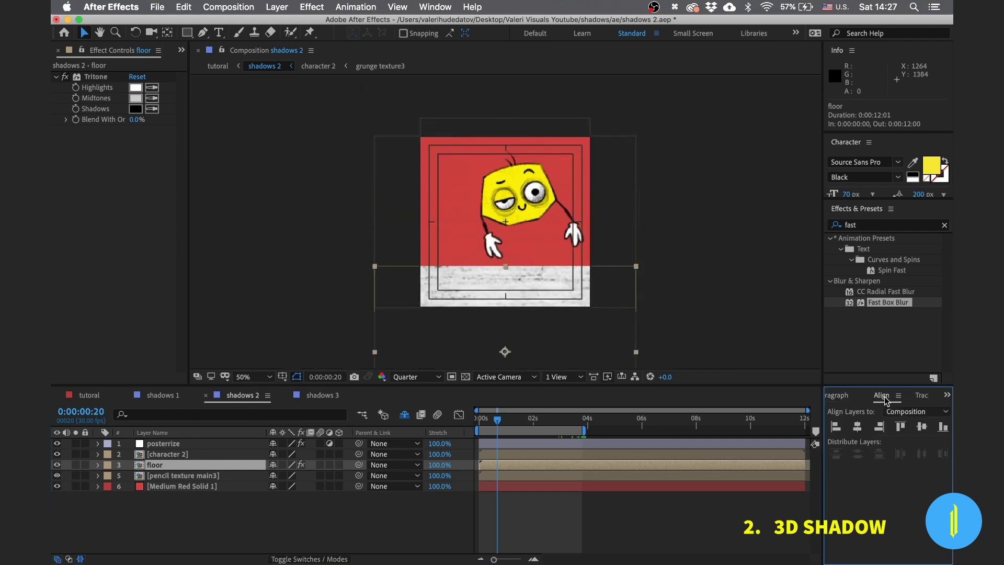
pyautogui.click(921, 426)
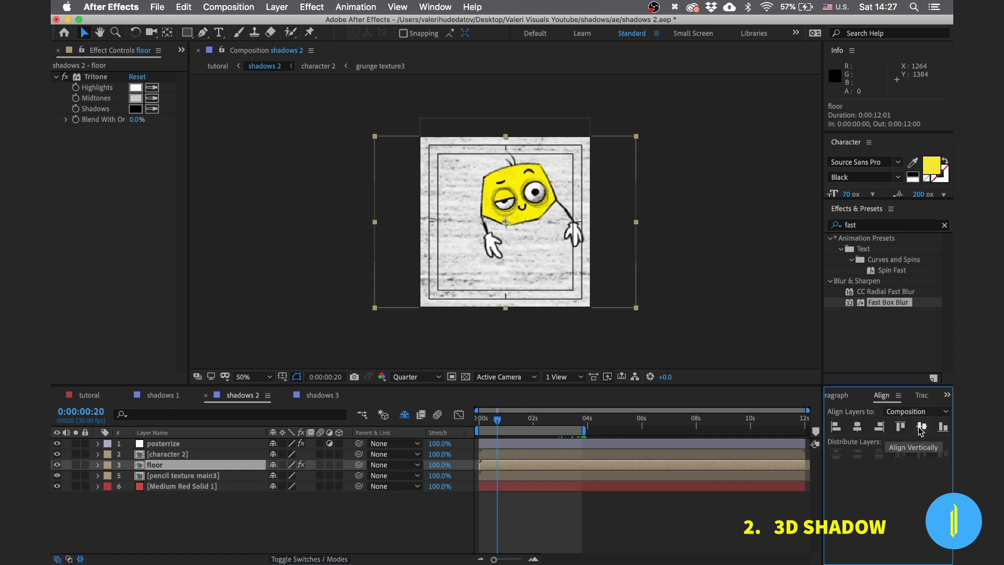
# - Make the floor a 3D layer with X Rotation -90° and lower it to 540, 936
pyautogui.click(340, 464)
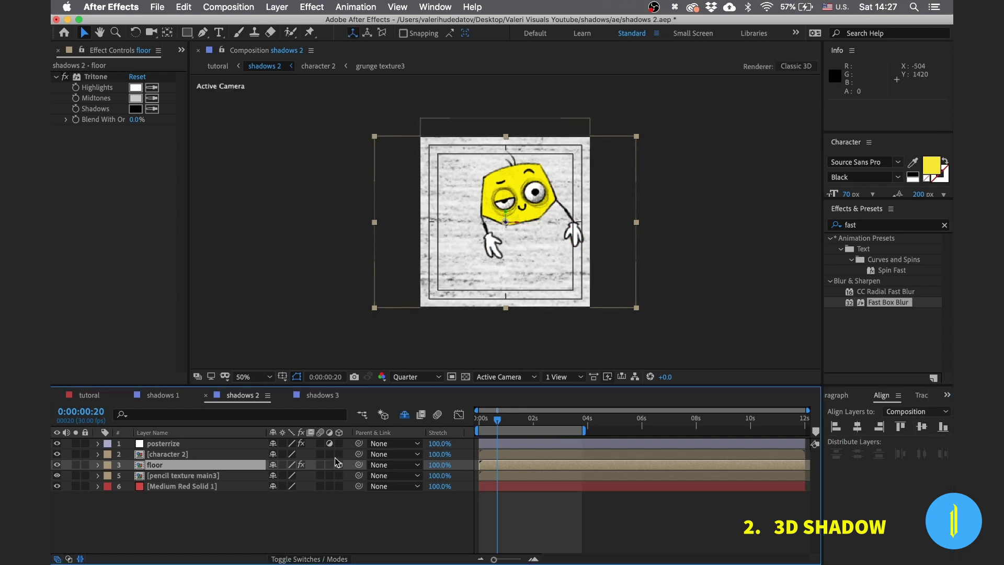
pyautogui.click(98, 464)
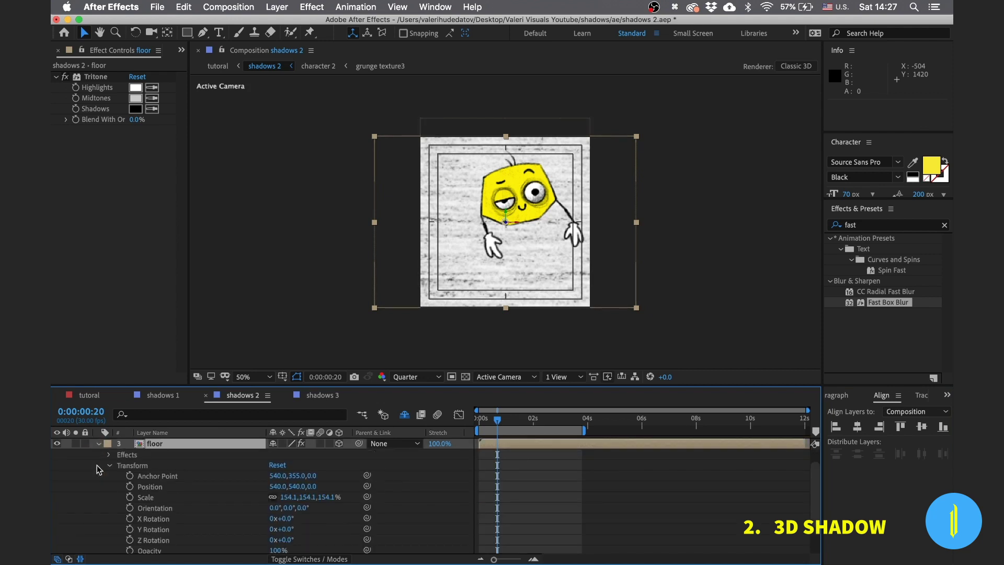
pyautogui.click(154, 521)
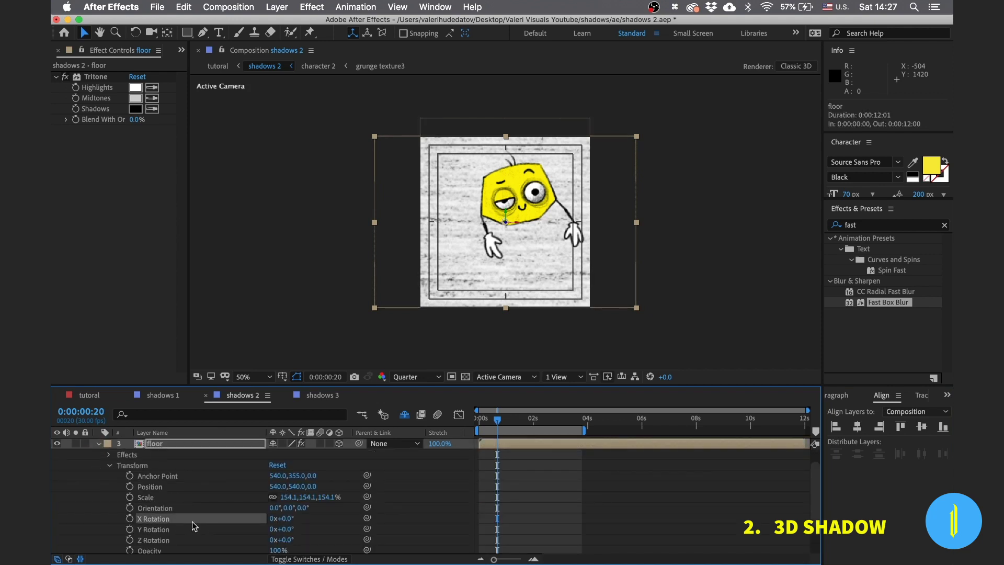
pyautogui.click(285, 519)
pyautogui.write('-90')
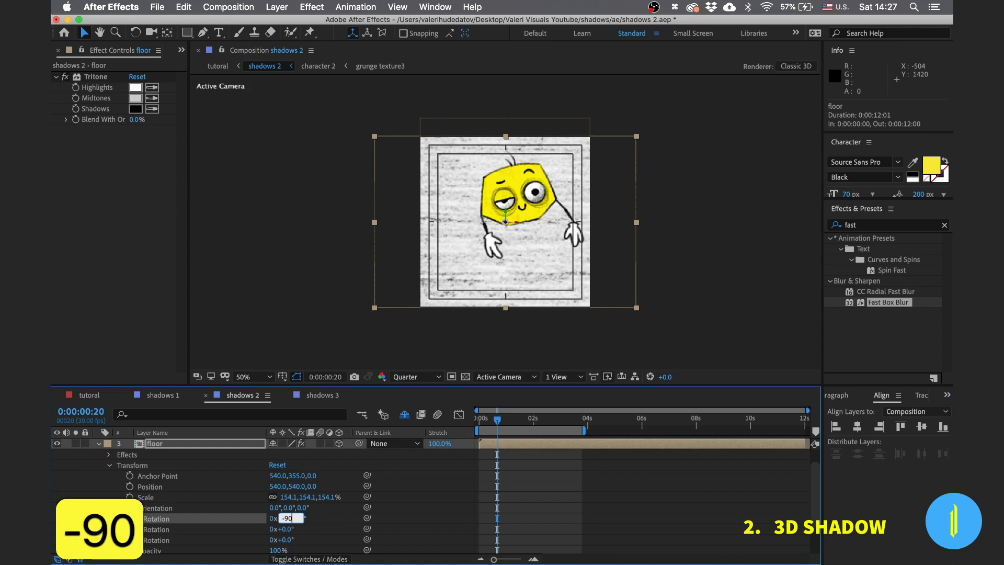
pyautogui.press('Return')
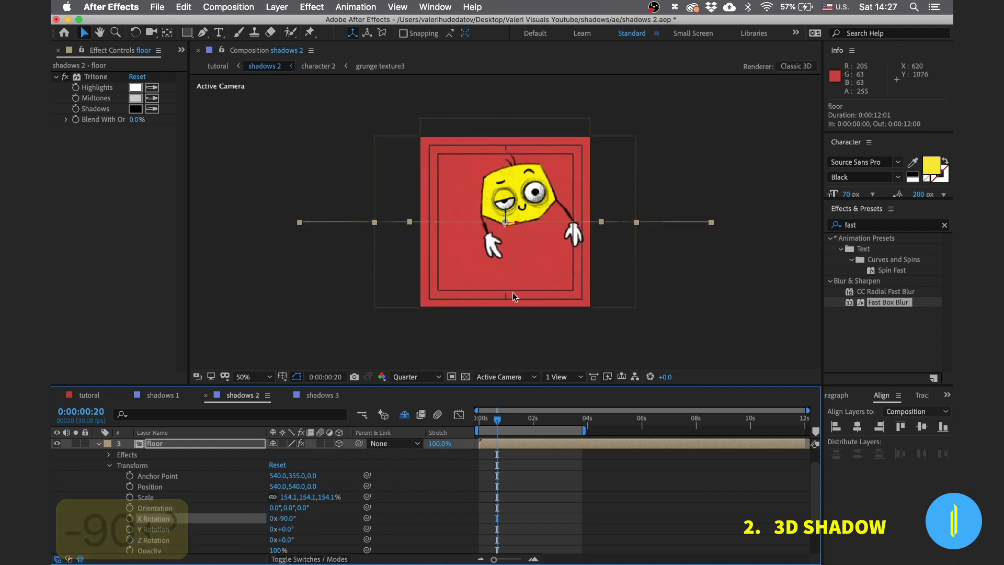
pyautogui.moveTo(505, 212); pyautogui.dragTo(510, 273)
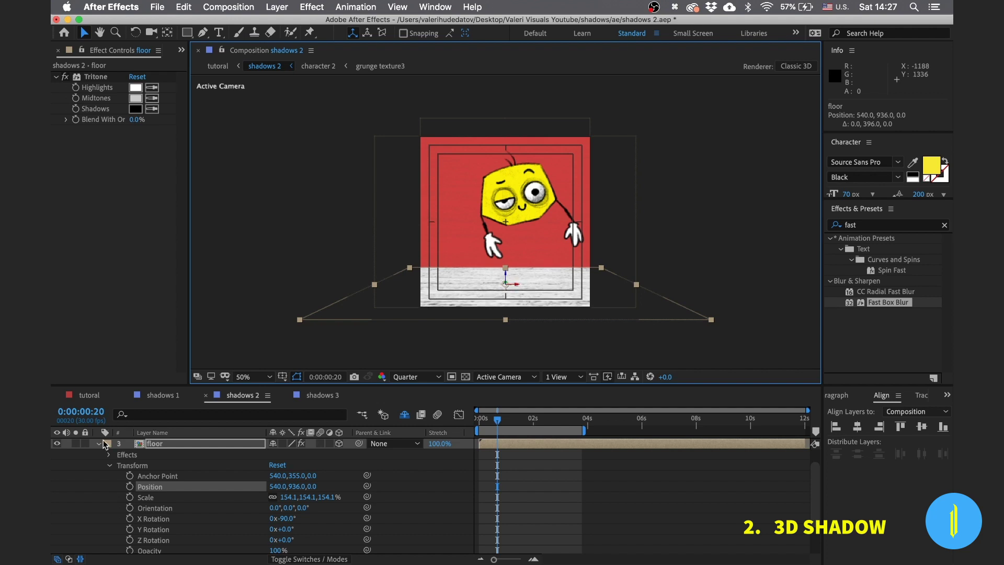
pyautogui.moveTo(204, 384); pyautogui.dragTo(205, 309)
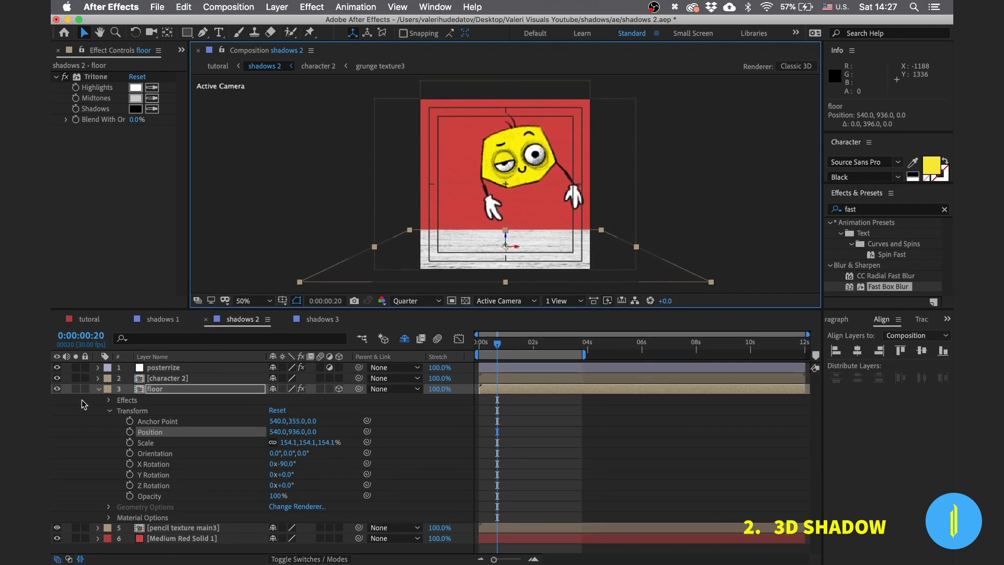
pyautogui.click(99, 389)
# - Duplicate character 2 and rename the copy 'character shadow'
pyautogui.click(175, 378)
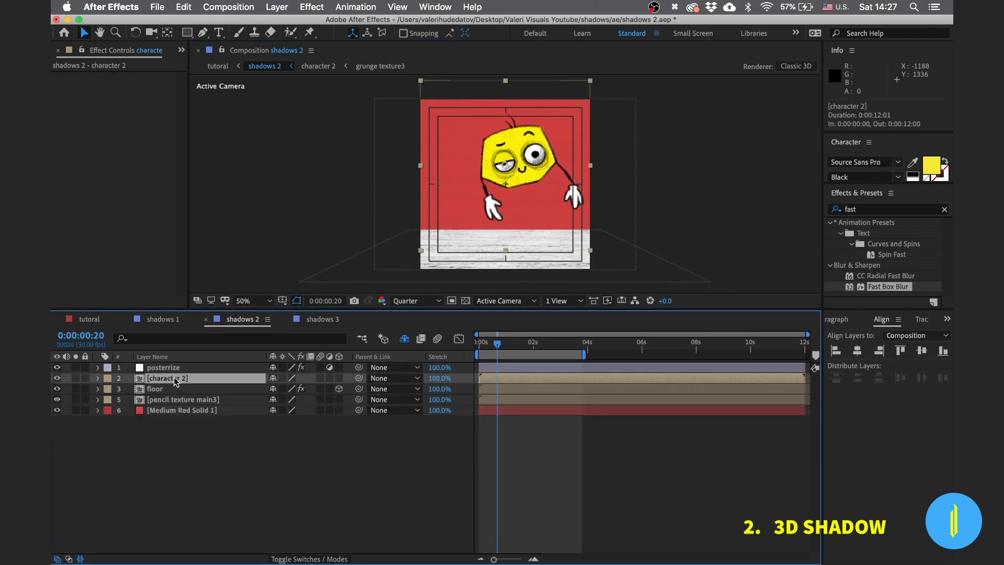
pyautogui.press('super+d')
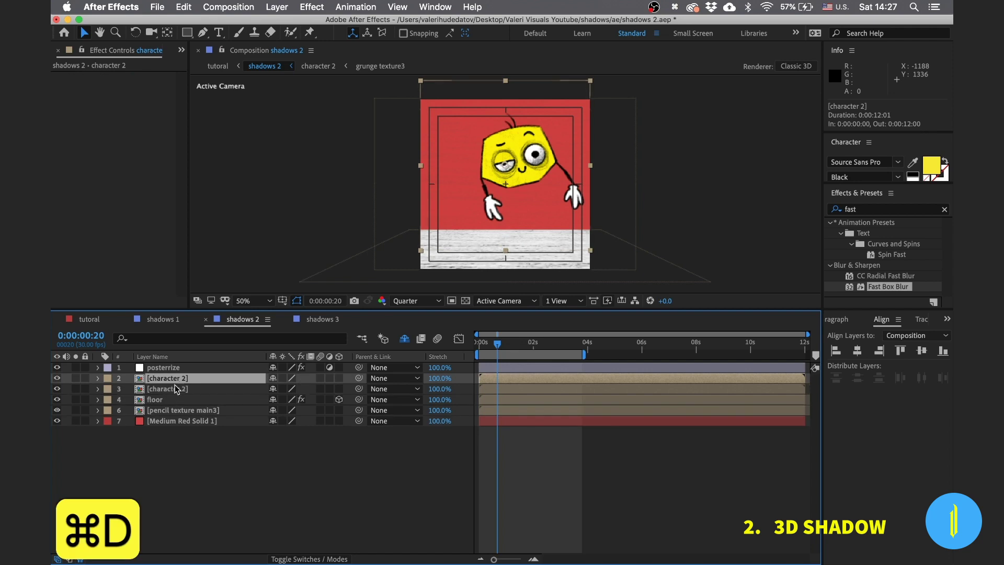
pyautogui.click(179, 392)
pyautogui.press('Return')
pyautogui.press('Right')
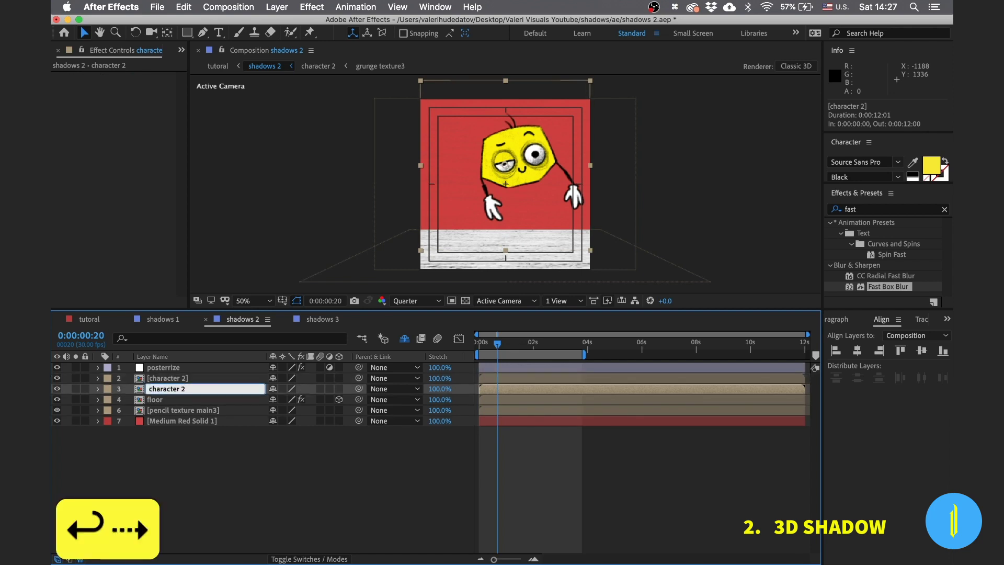
pyautogui.press('BackSpace')
pyautogui.press('BackSpace')
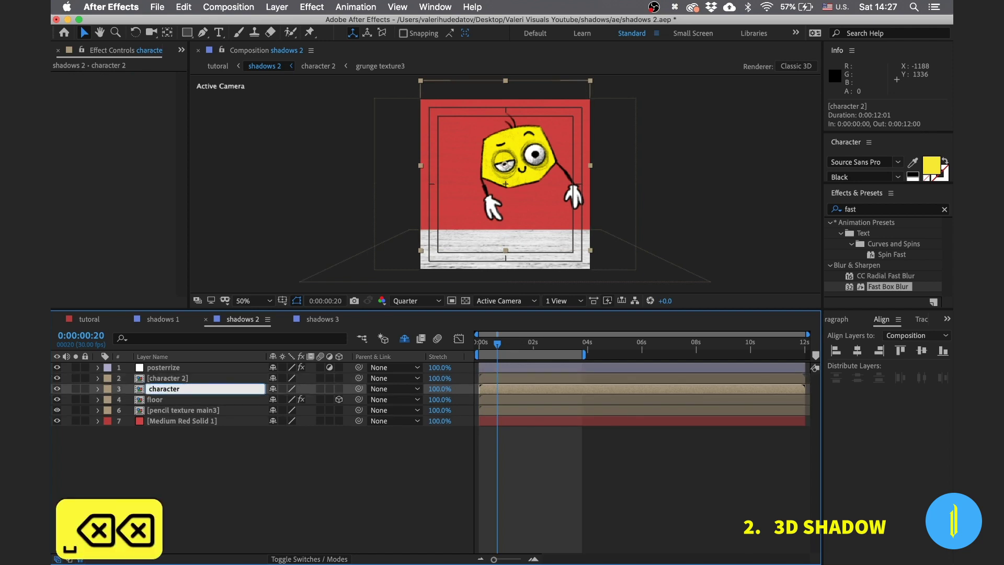
pyautogui.write('shadow')
pyautogui.press('Return')
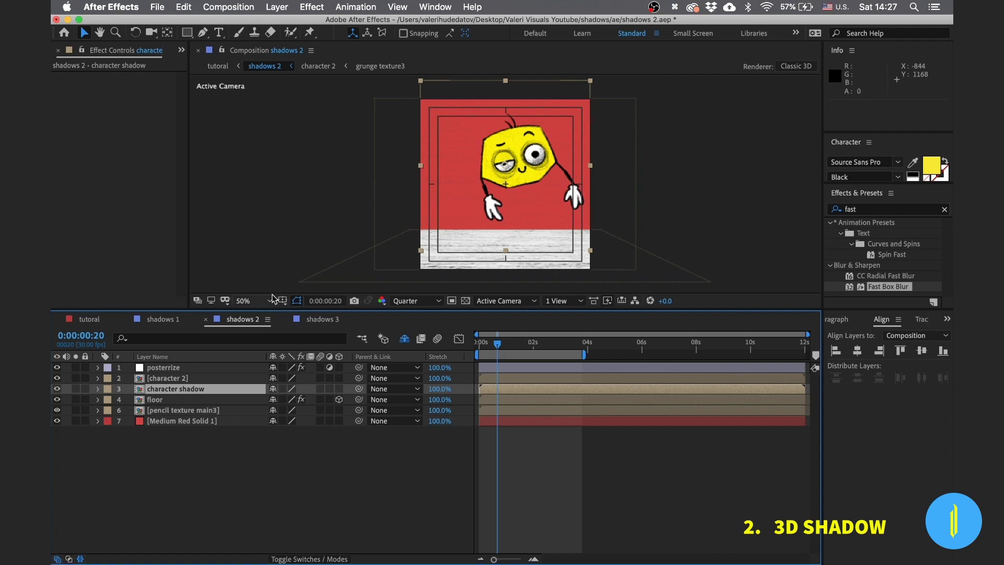
pyautogui.click(140, 391)
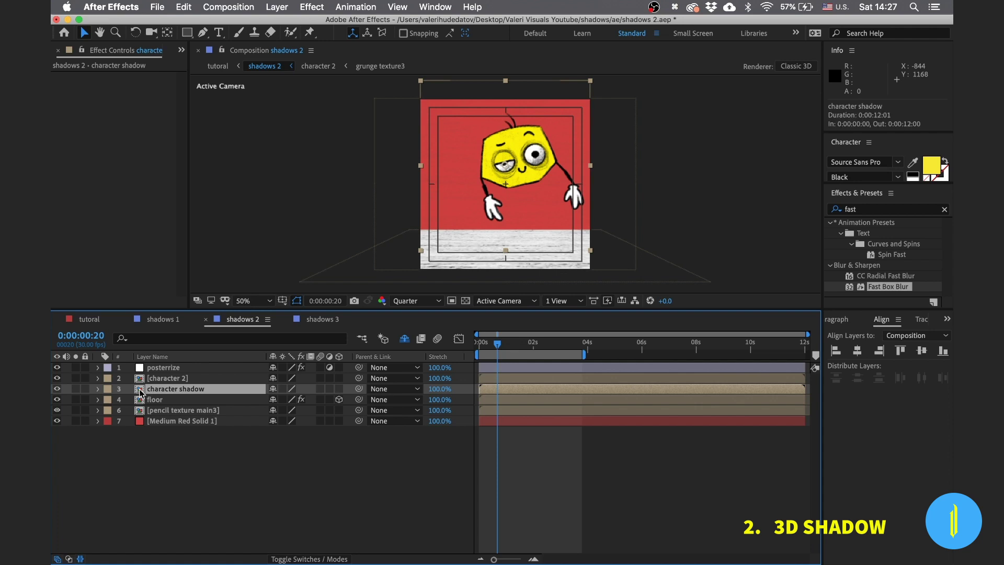
# - Make the character shadow layer 3D and set its X Rotation to -90° so it lies flat
pyautogui.click(339, 388)
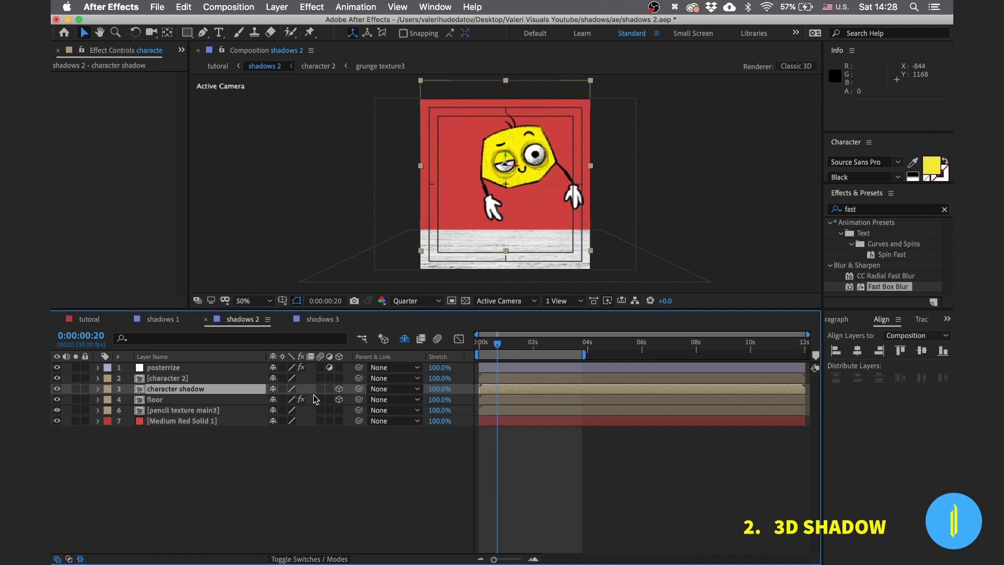
pyautogui.click(97, 388)
pyautogui.click(109, 401)
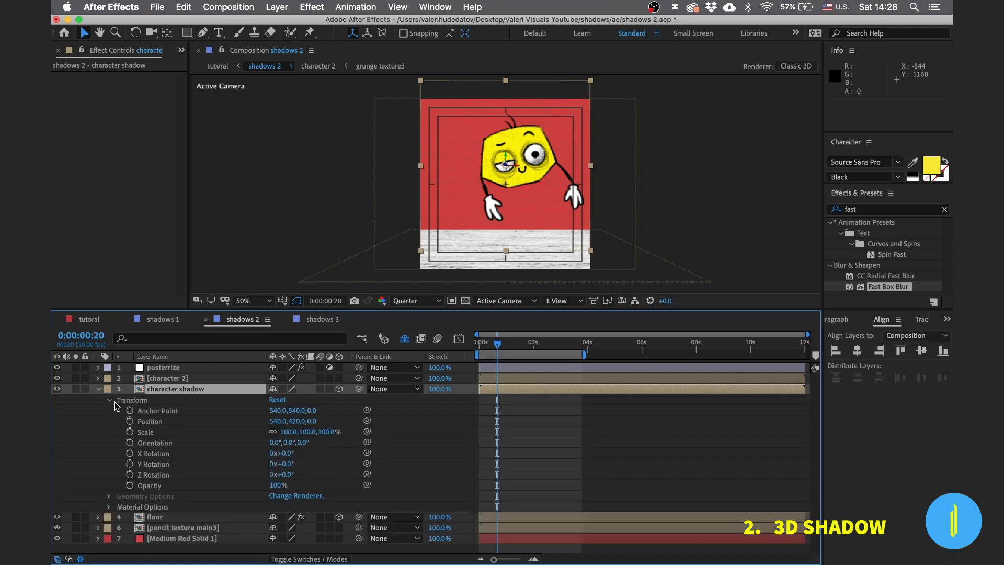
pyautogui.click(158, 453)
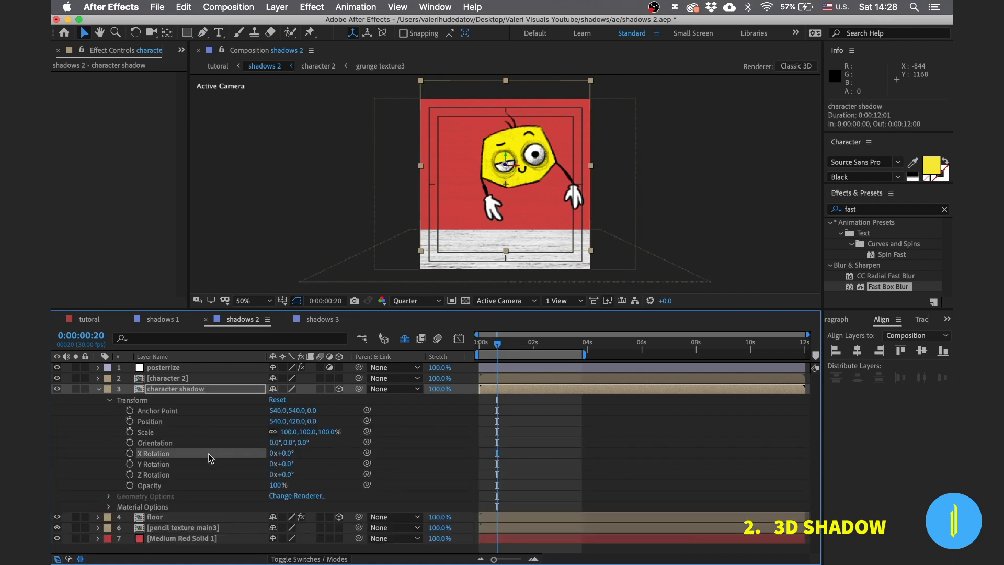
pyautogui.click(286, 453)
pyautogui.write('-90')
pyautogui.press('Return')
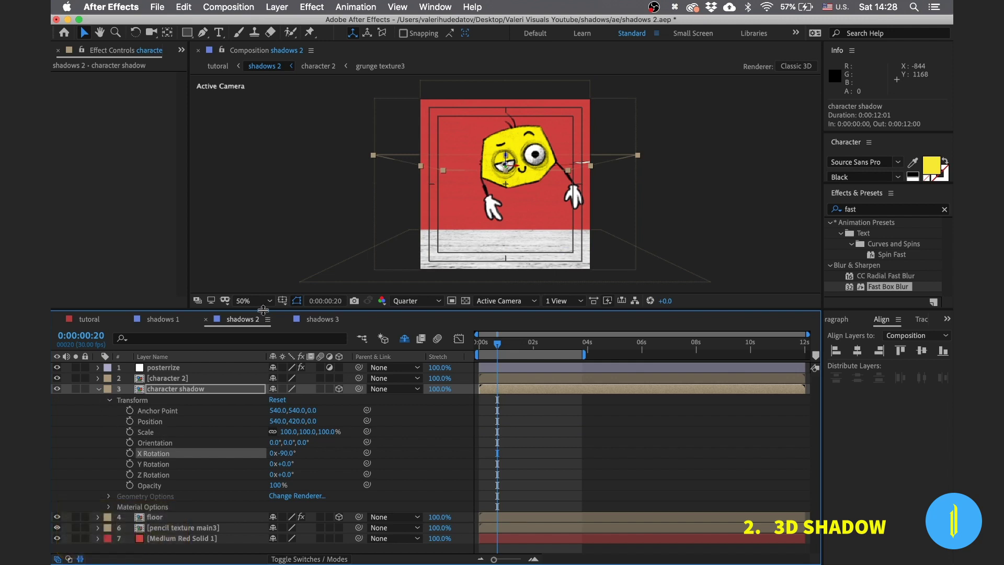
pyautogui.moveTo(263, 310); pyautogui.dragTo(261, 271)
# - Copy the floor's Position Y of 936 into the character shadow's Position Y, then preview
pyautogui.click(154, 477)
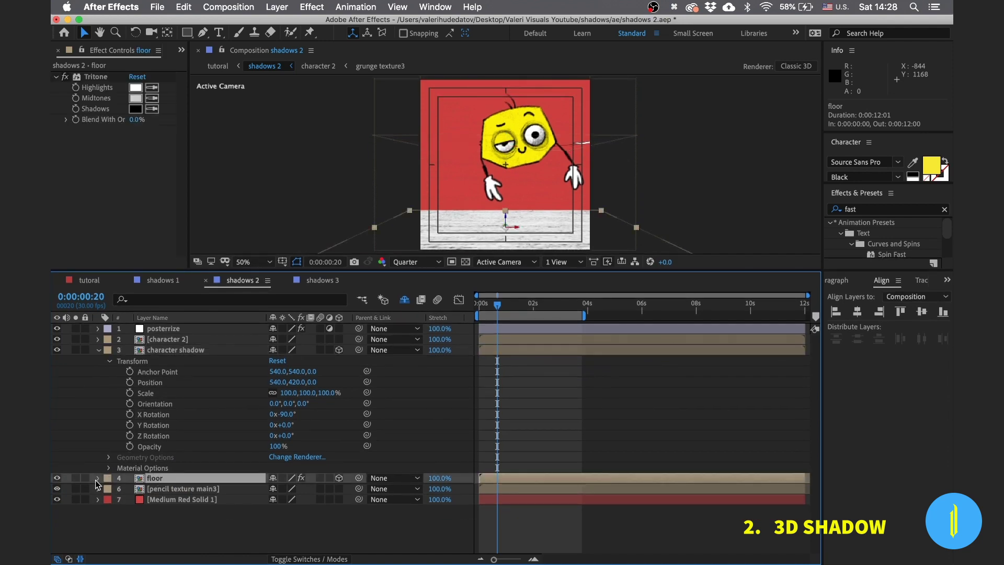
pyautogui.click(98, 477)
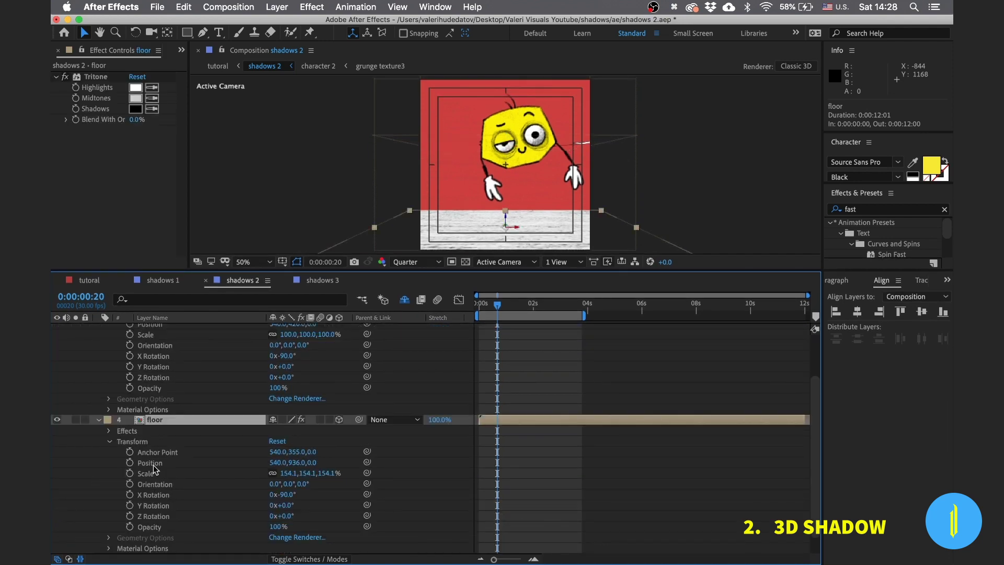
pyautogui.click(296, 465)
pyautogui.press('super+c')
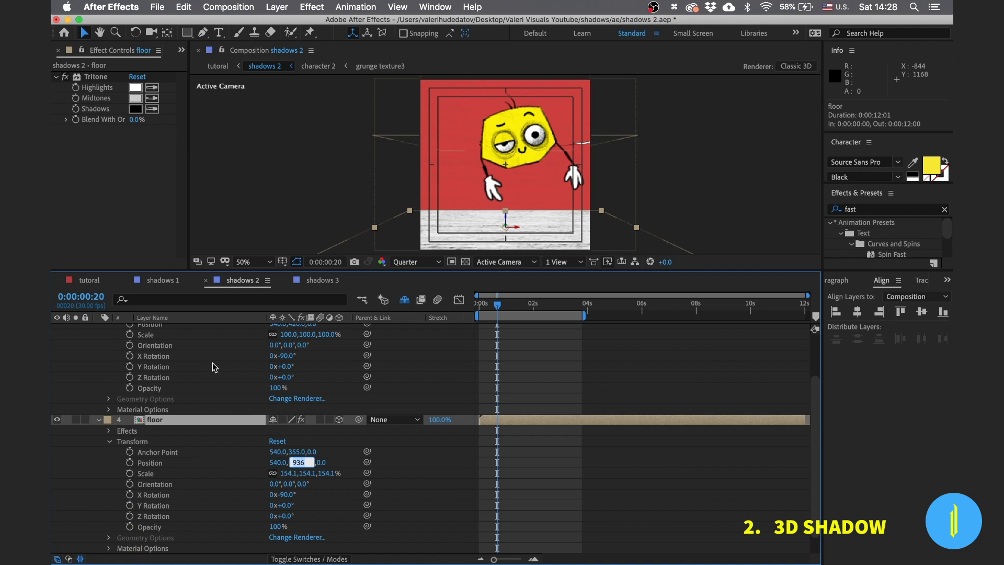
pyautogui.click(234, 346)
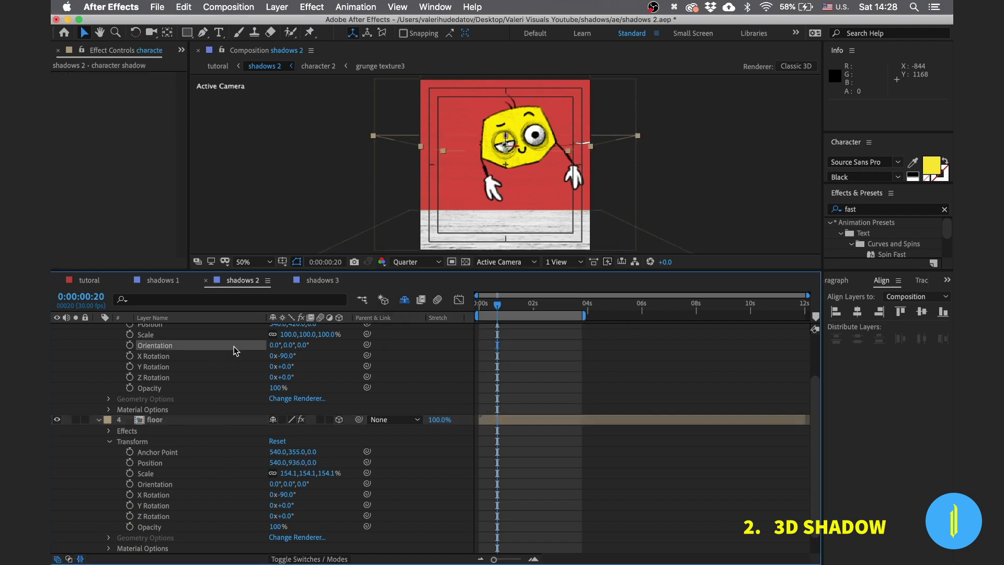
pyautogui.scroll(3, 234, 346)
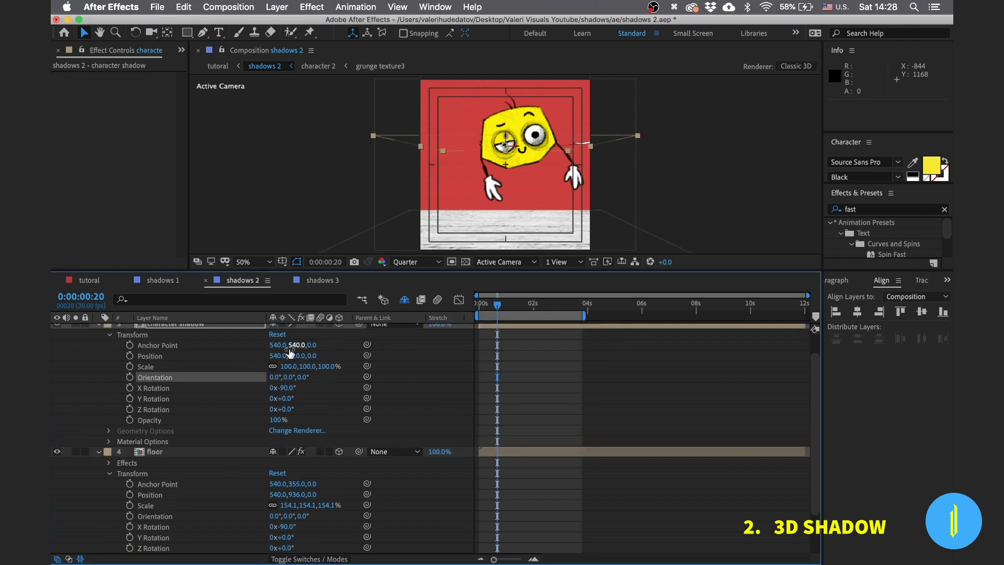
pyautogui.click(296, 356)
pyautogui.press('super+v')
pyautogui.press('Return')
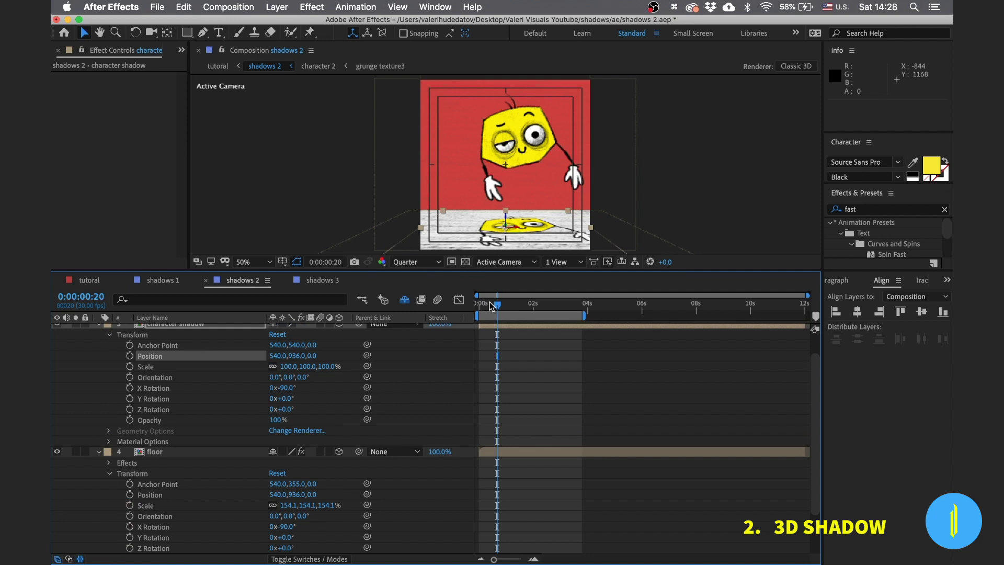
pyautogui.press('space')
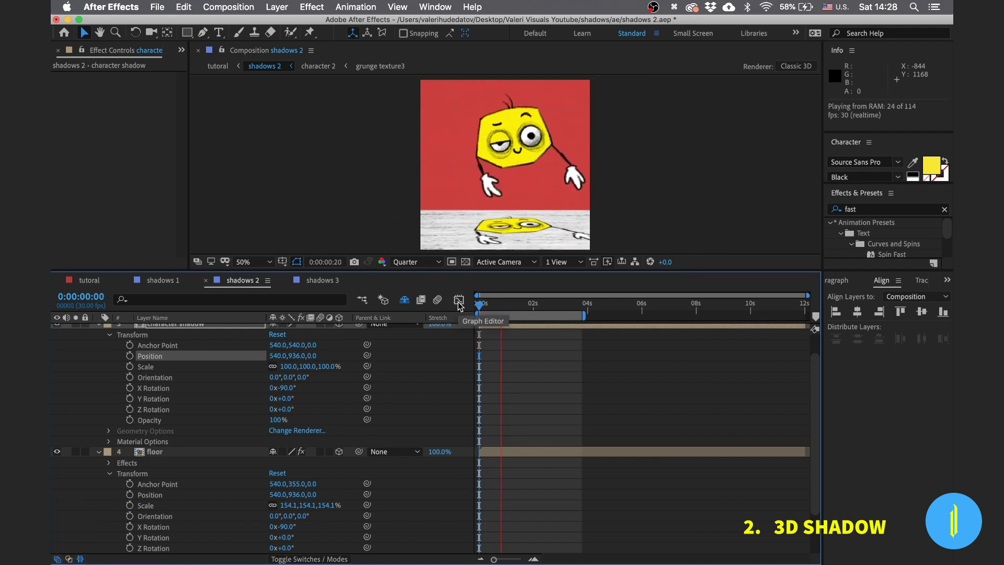
# - Flip the character shadow layer vertically to Scale 100, -100, 100%
pyautogui.press('space')
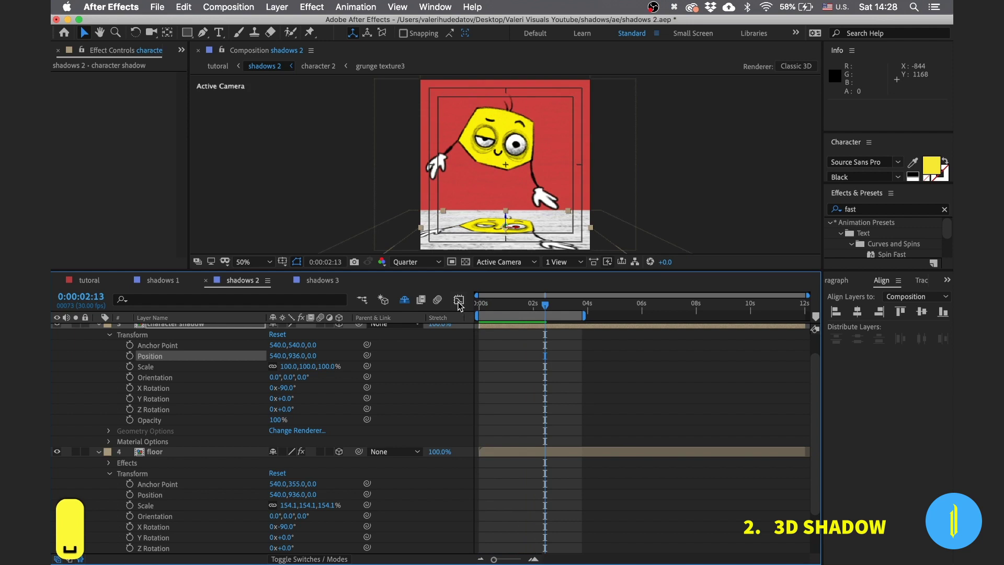
pyautogui.scroll(1, 209, 361)
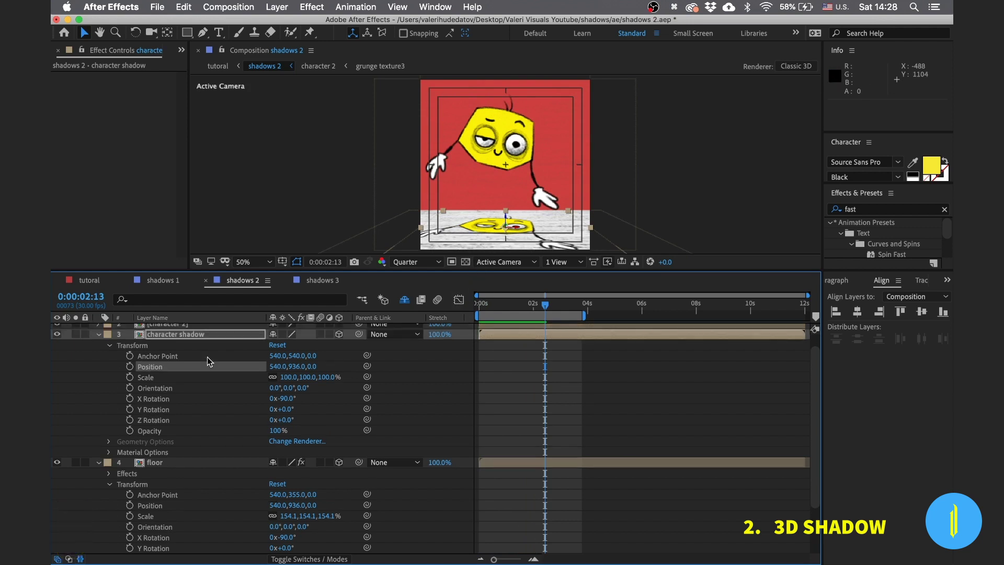
pyautogui.scroll(1, 208, 361)
pyautogui.click(194, 350)
pyautogui.rightClick(188, 351)
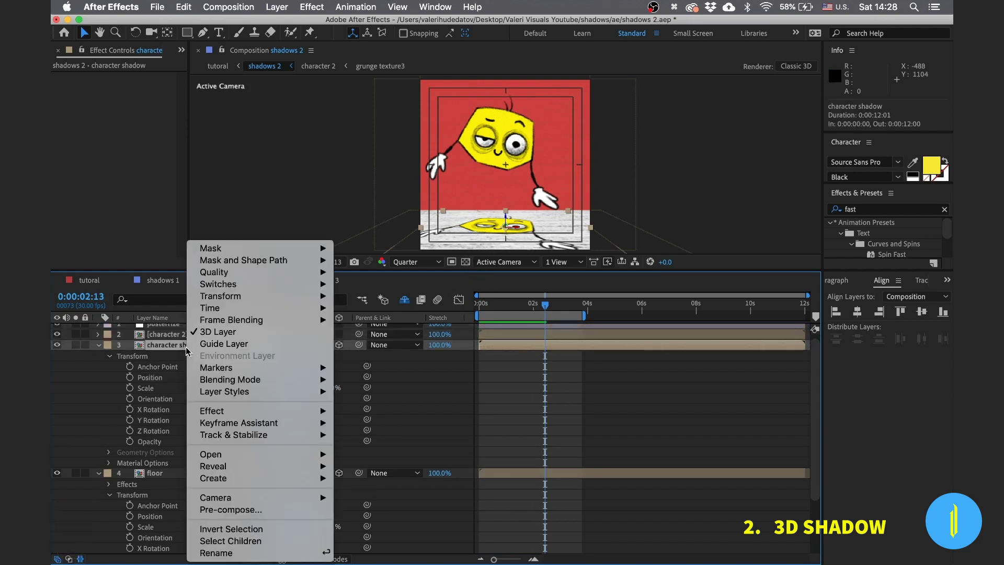
pyautogui.moveTo(205, 297)
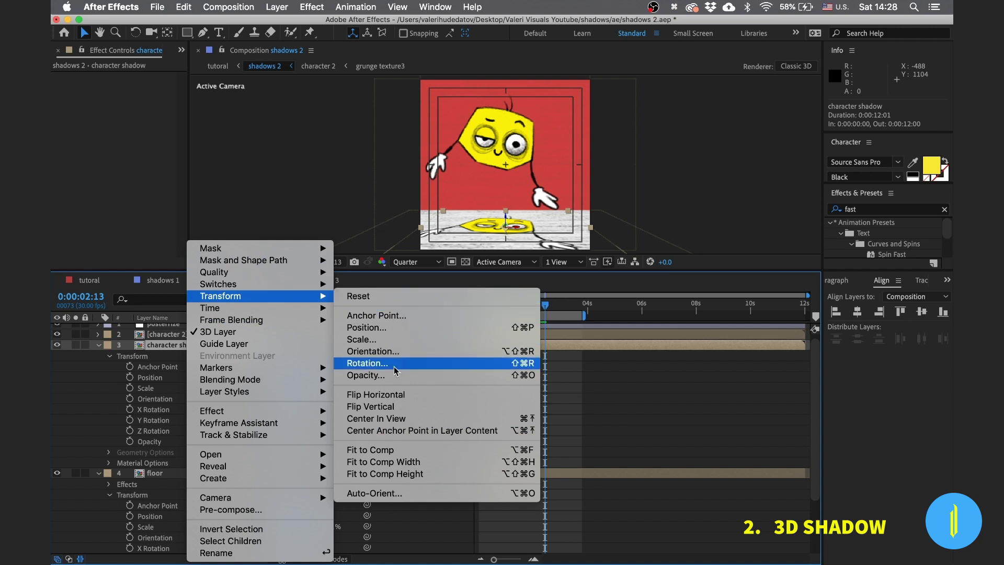
pyautogui.click(385, 406)
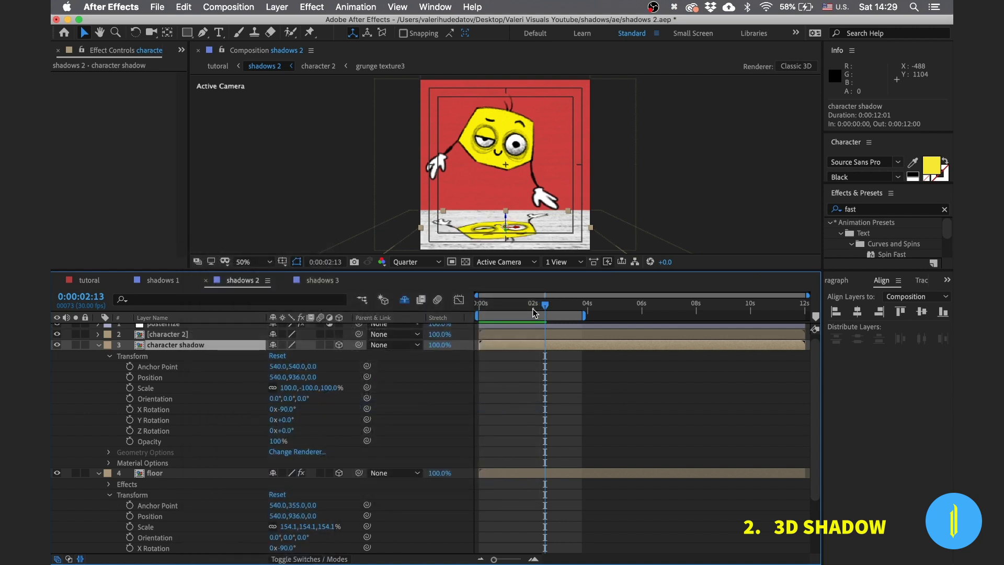
# - Rewind to the start and preview the flipped shadow
pyautogui.moveTo(530, 309); pyautogui.dragTo(409, 309)
pyautogui.press('space')
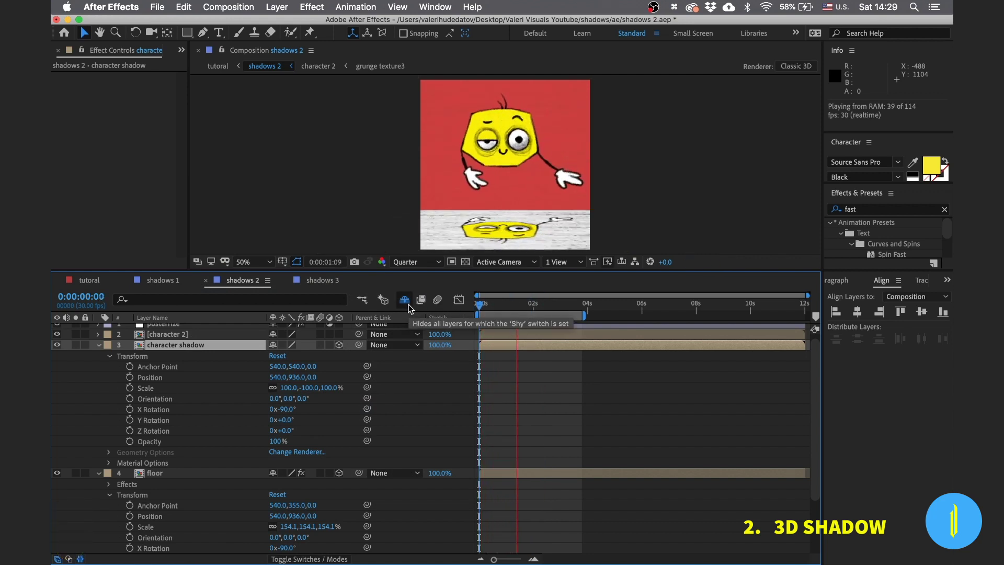
pyautogui.press('space')
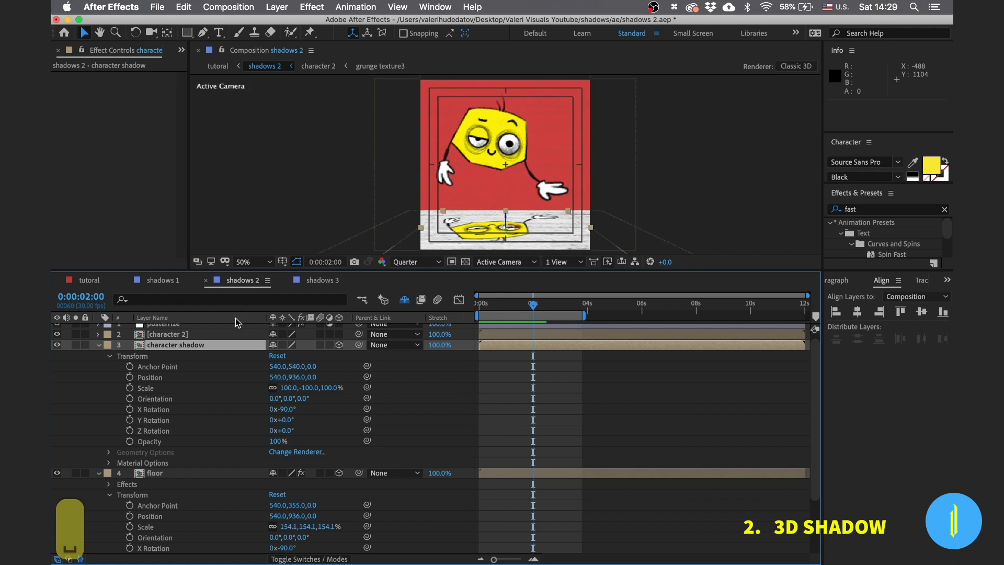
# - Apply a Fill effect to the character shadow and set its colour to black
pyautogui.click(98, 350)
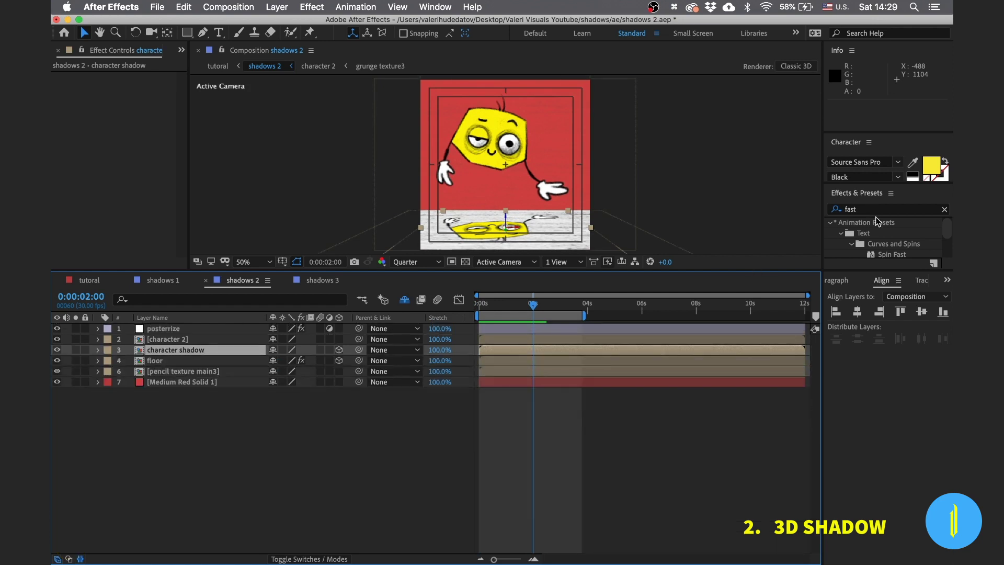
pyautogui.click(897, 210)
pyautogui.write('fii')
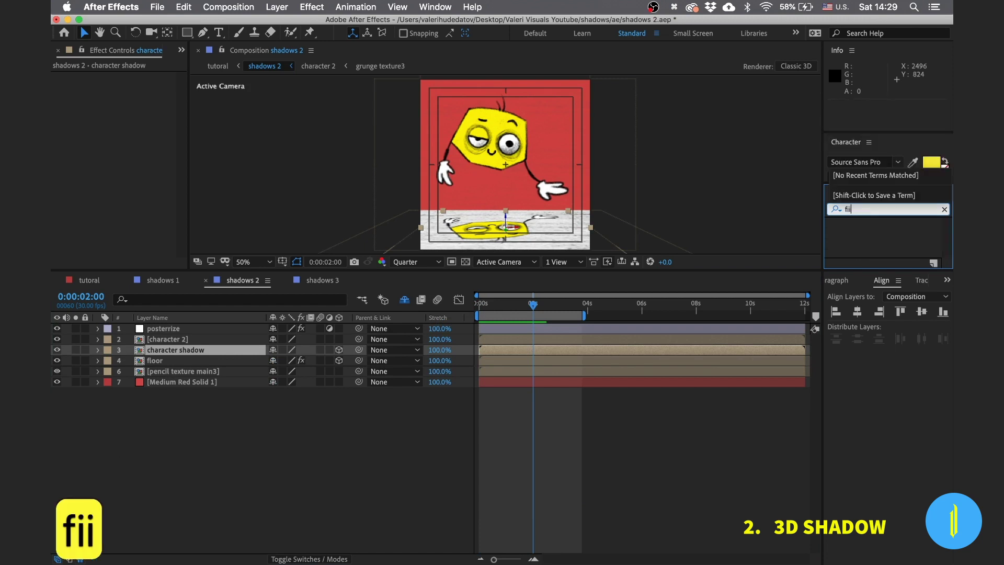
pyautogui.press('BackSpace')
pyautogui.write('ll')
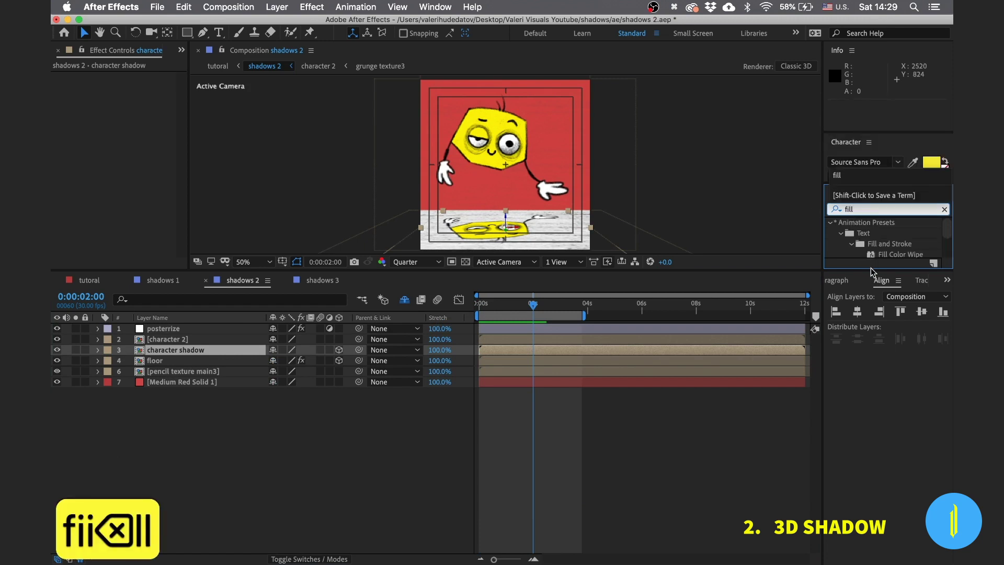
pyautogui.moveTo(870, 271); pyautogui.dragTo(869, 350)
pyautogui.click(873, 291)
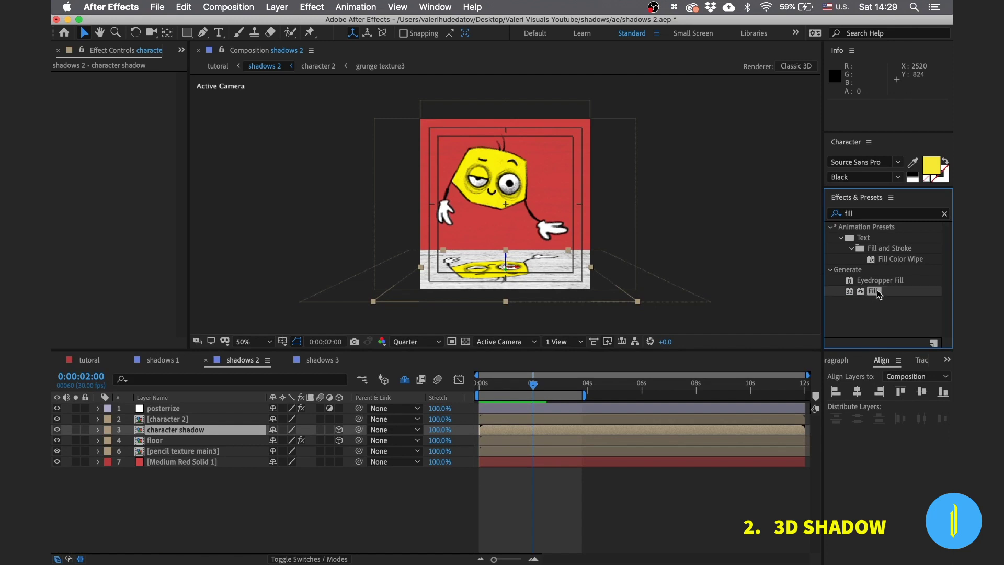
pyautogui.moveTo(878, 293); pyautogui.dragTo(149, 430)
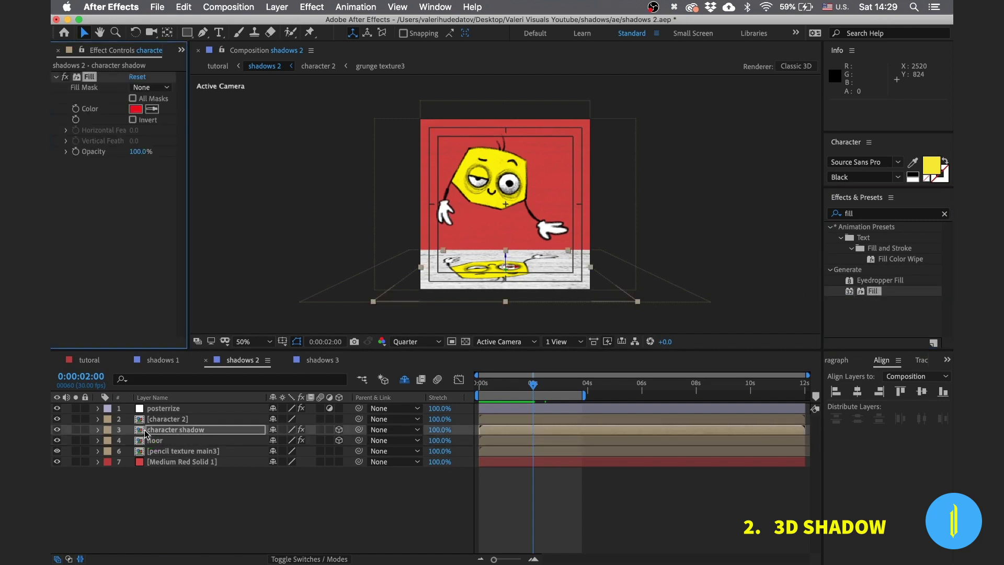
pyautogui.click(135, 109)
pyautogui.moveTo(234, 321); pyautogui.dragTo(291, 372)
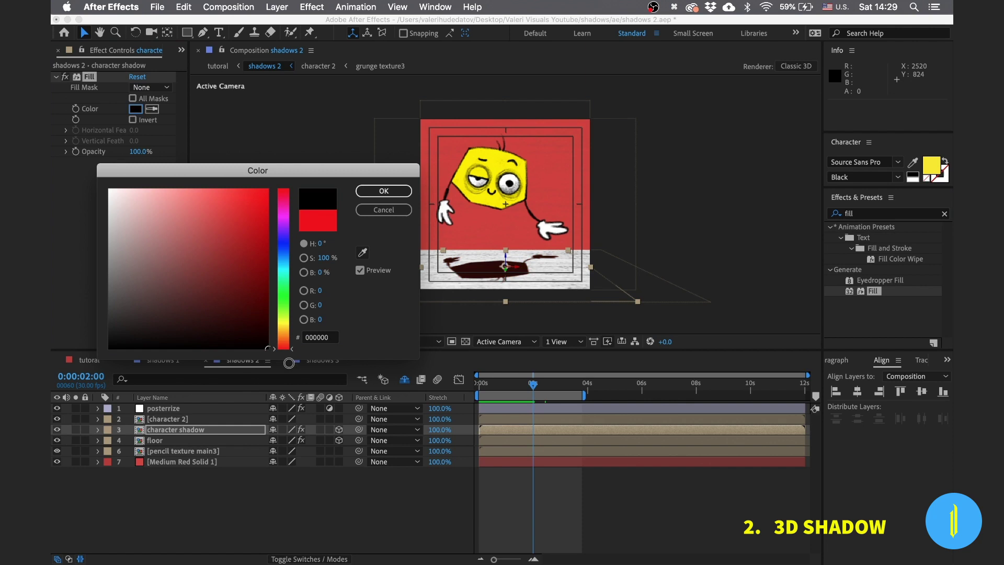
pyautogui.press('Return')
# - Add Fast Box Blur to the shadow with Blur Radius 15 and Iterations 5
pyautogui.click(880, 220)
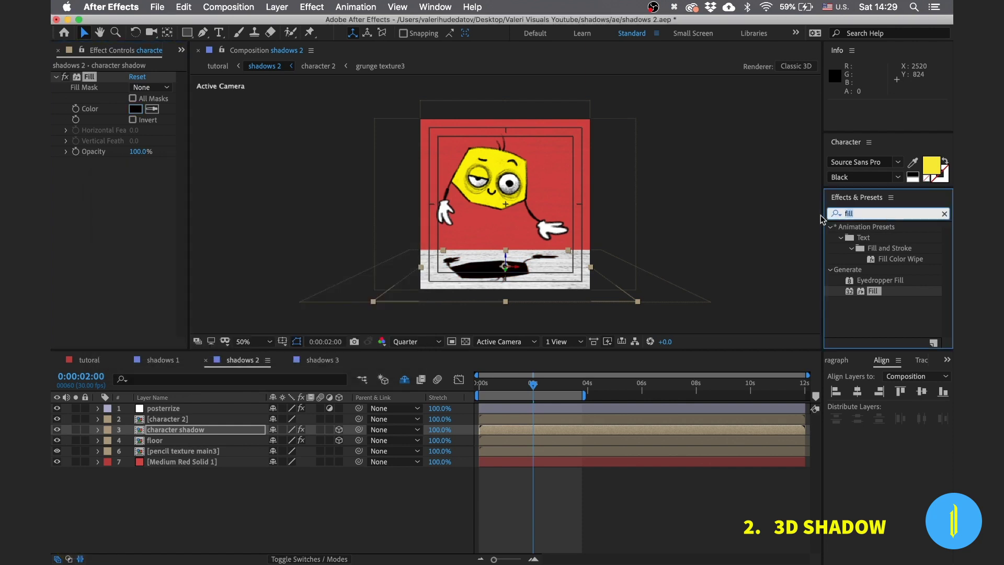
pyautogui.write('fast')
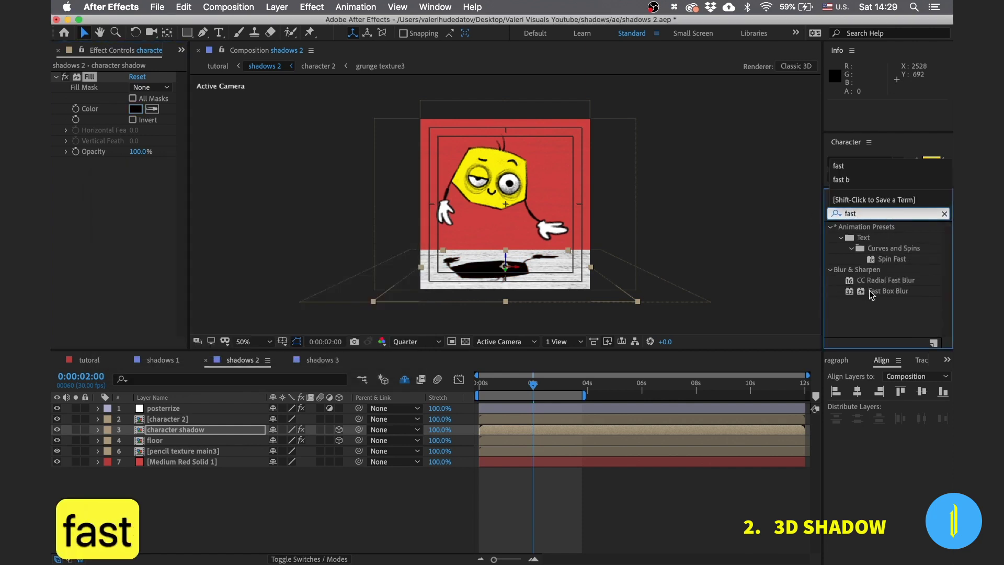
pyautogui.moveTo(871, 294); pyautogui.dragTo(209, 435)
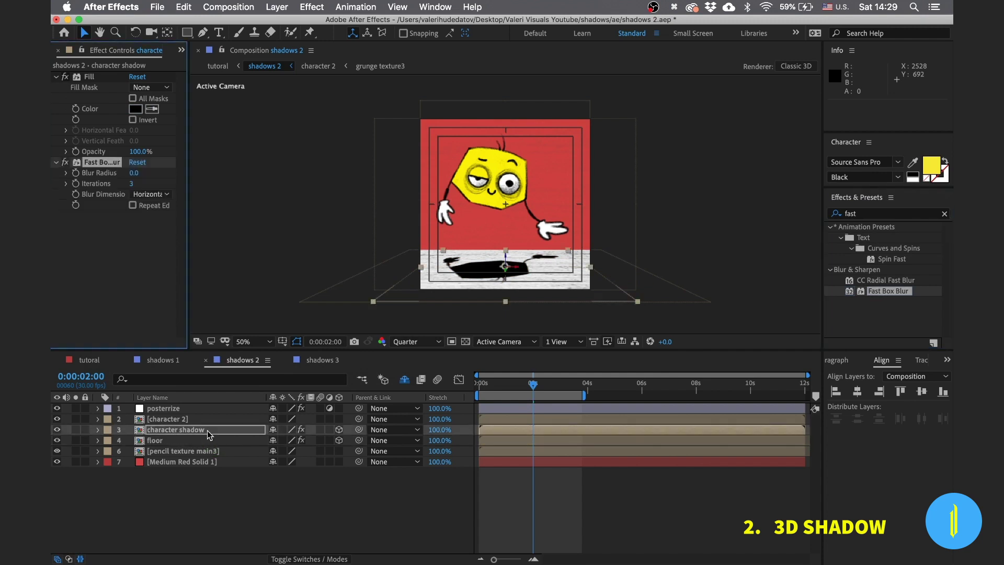
pyautogui.click(134, 173)
pyautogui.write('15')
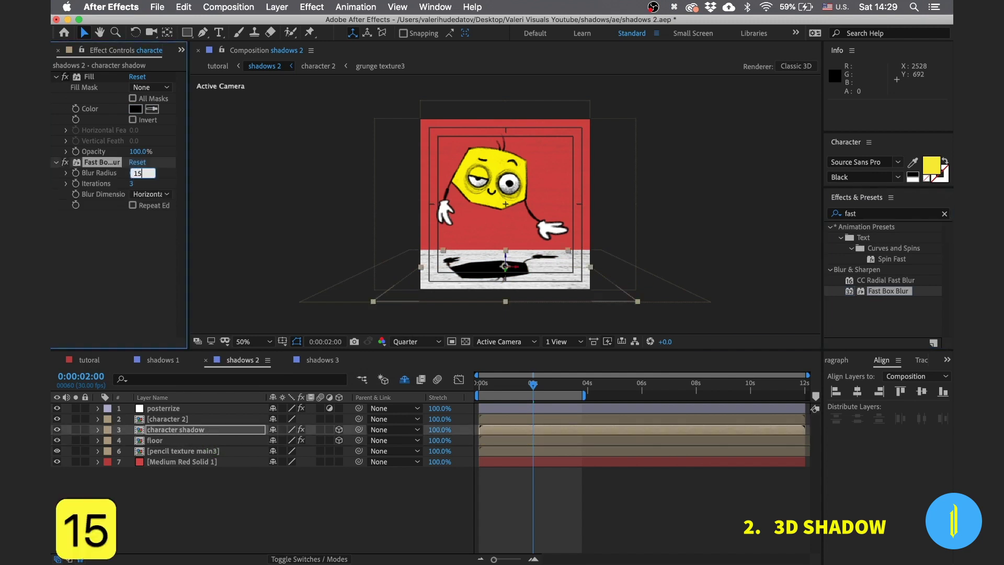
pyautogui.press('Return')
pyautogui.click(132, 184)
pyautogui.write('5')
pyautogui.press('Return')
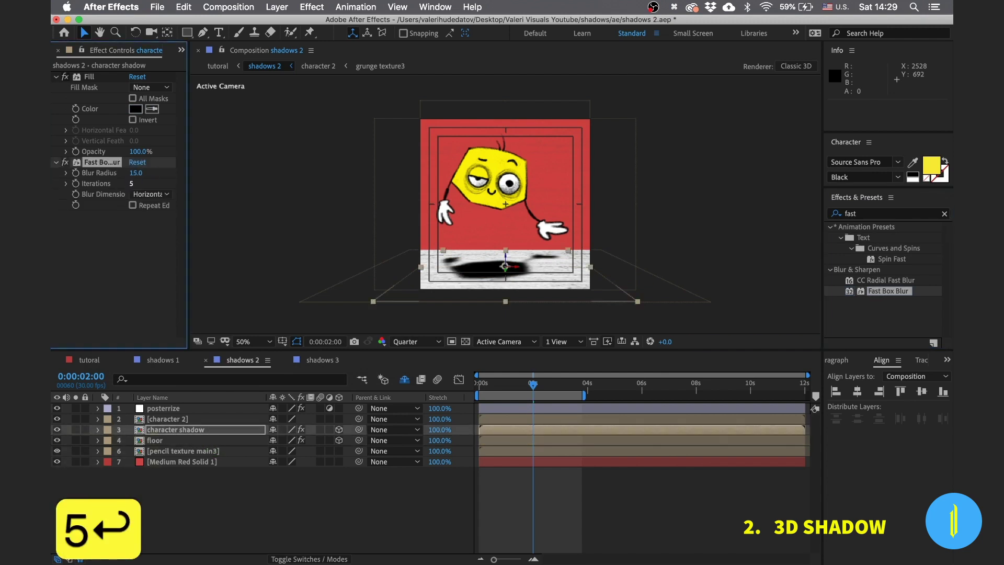
# - Set the character shadow layer's Opacity to 70%
pyautogui.press('t')
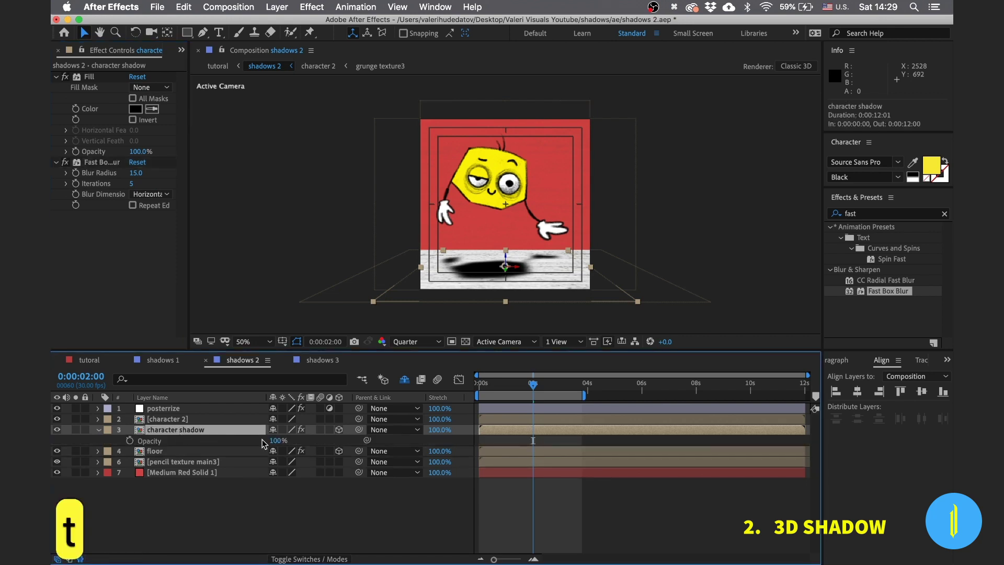
pyautogui.click(276, 440)
pyautogui.write('70')
pyautogui.press('Return')
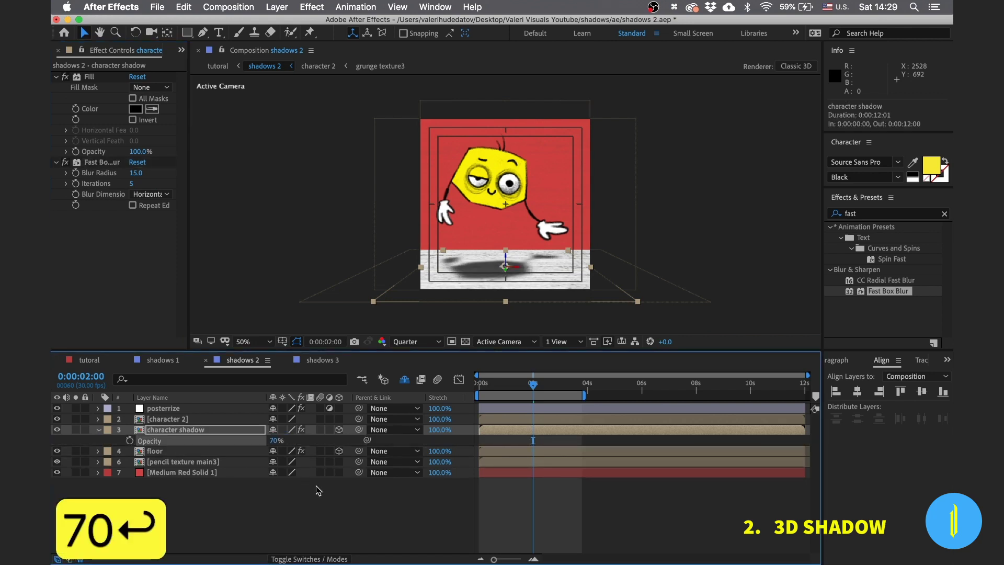
# - Set the viewer magnification to Fit and preview from the start
pyautogui.click(506, 393)
pyautogui.press('Home')
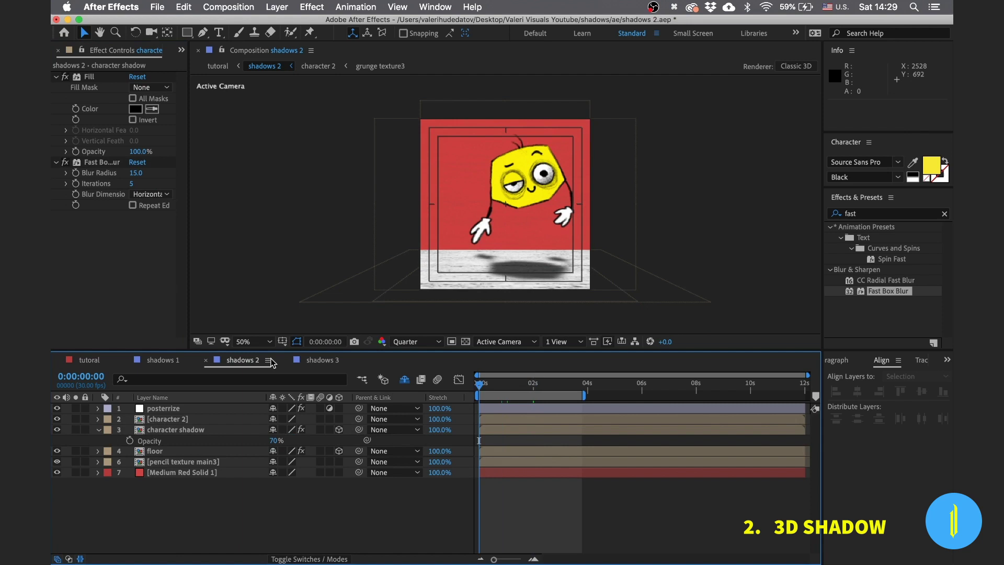
pyautogui.click(260, 343)
pyautogui.click(253, 131)
pyautogui.press('space')
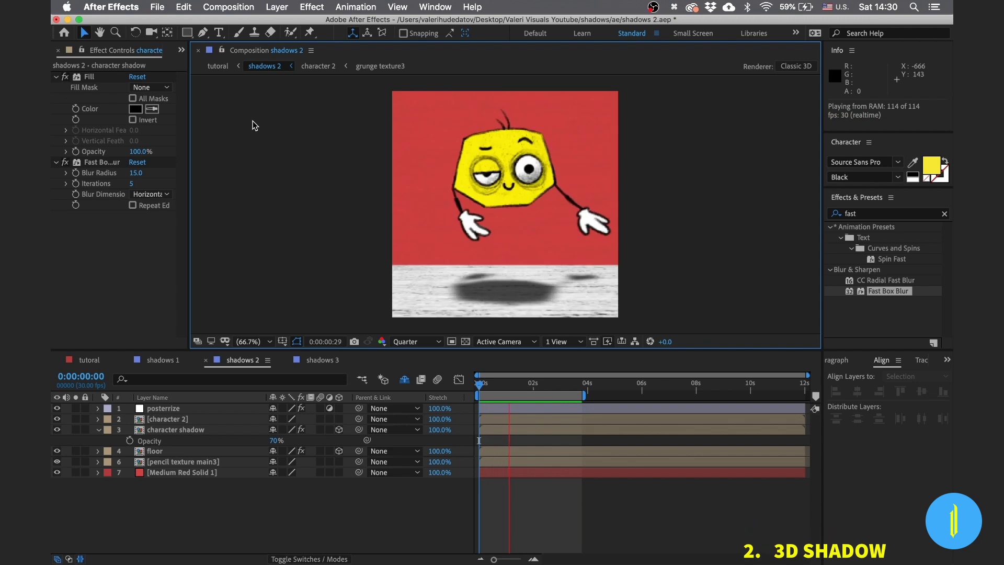
pyautogui.press('space')
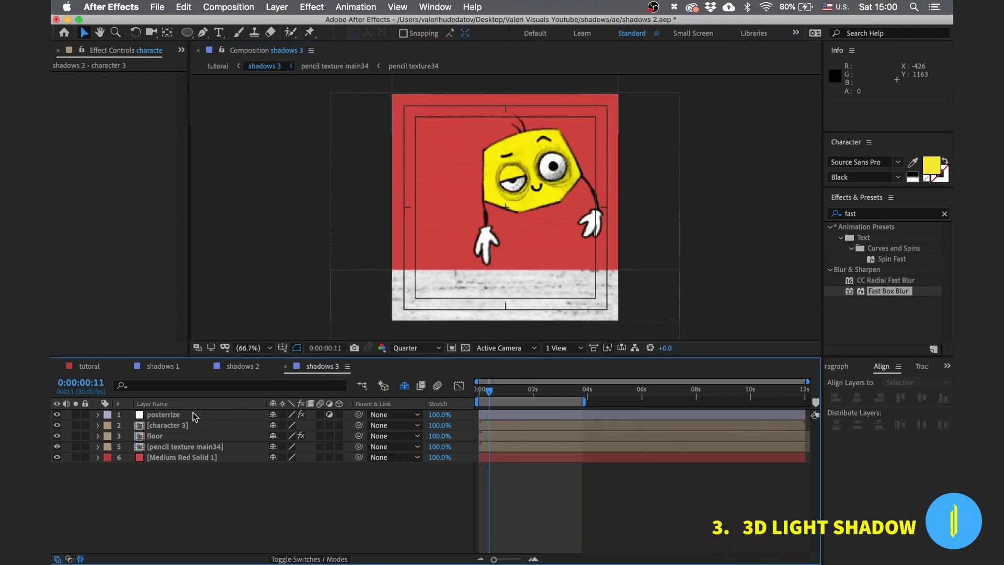
# - Make character 3 and the floor 3D layers, centring the floor vertically
pyautogui.click(183, 425)
pyautogui.click(339, 425)
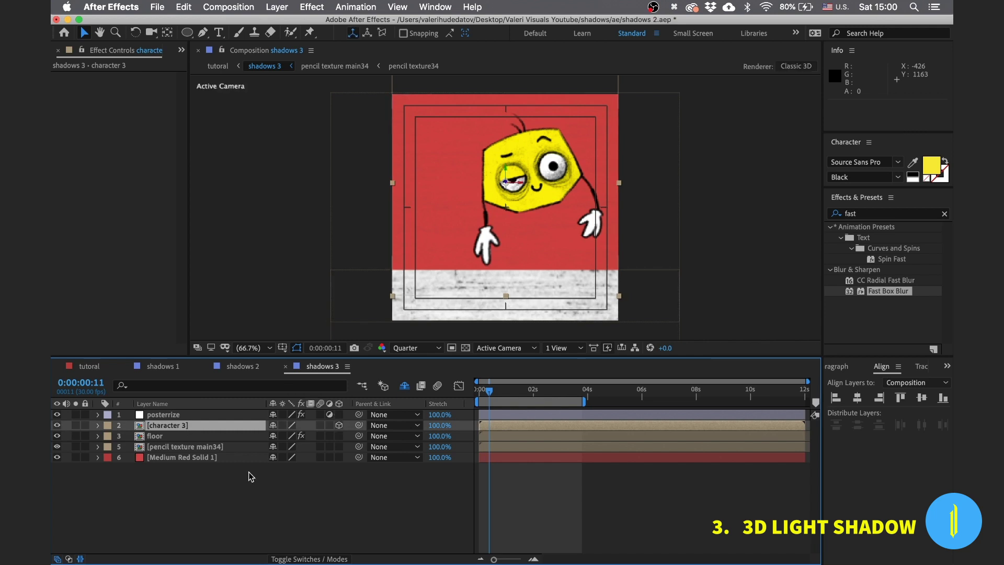
pyautogui.click(165, 438)
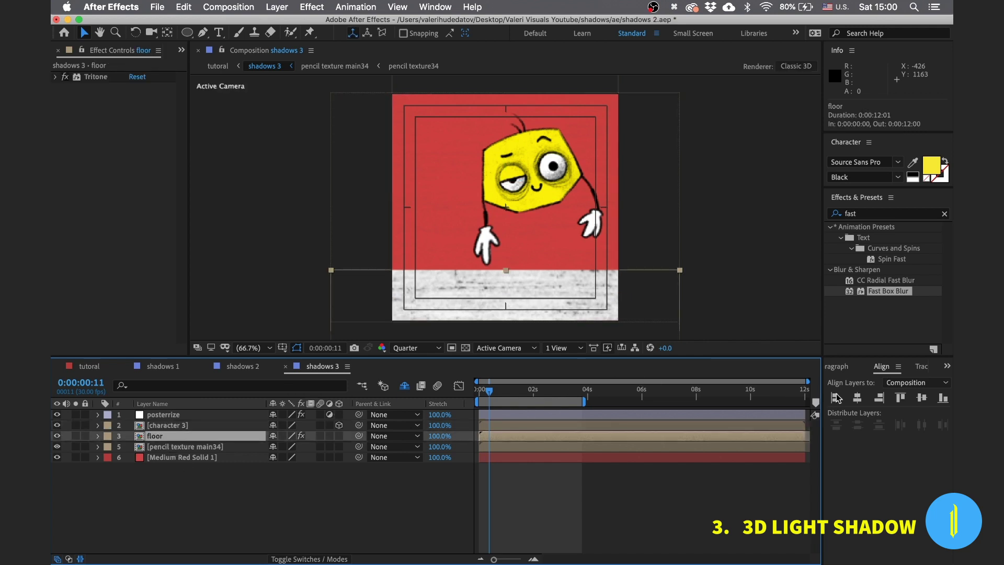
pyautogui.click(921, 397)
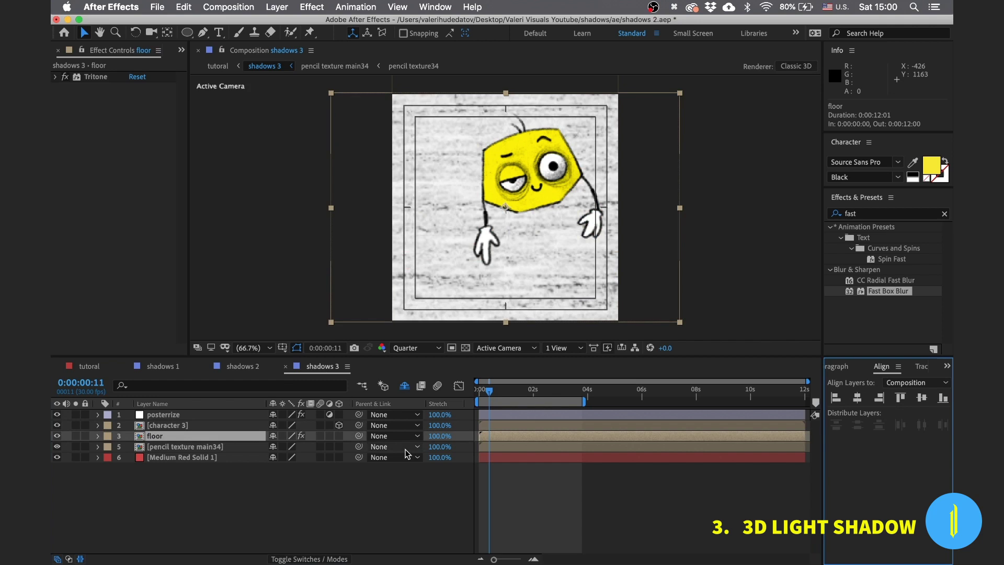
pyautogui.click(339, 436)
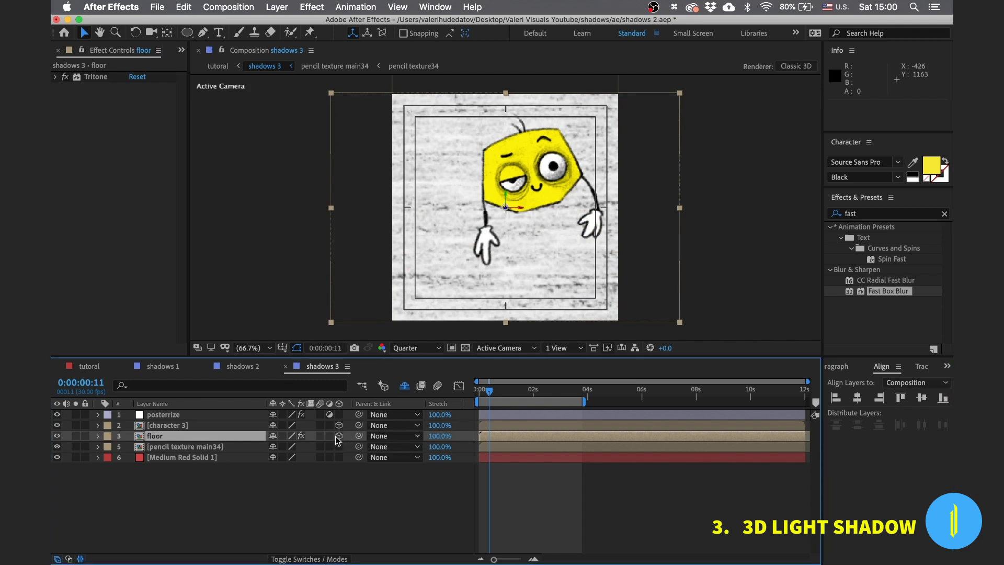
# - Rotate the floor -90° on X and lower it to position 540, 942, 0
pyautogui.click(98, 436)
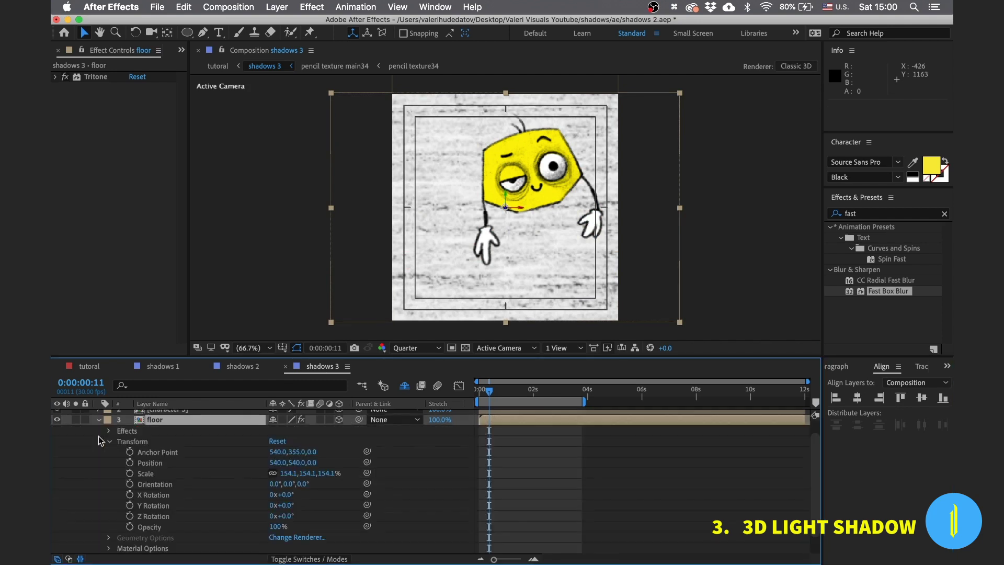
pyautogui.click(157, 494)
pyautogui.click(285, 495)
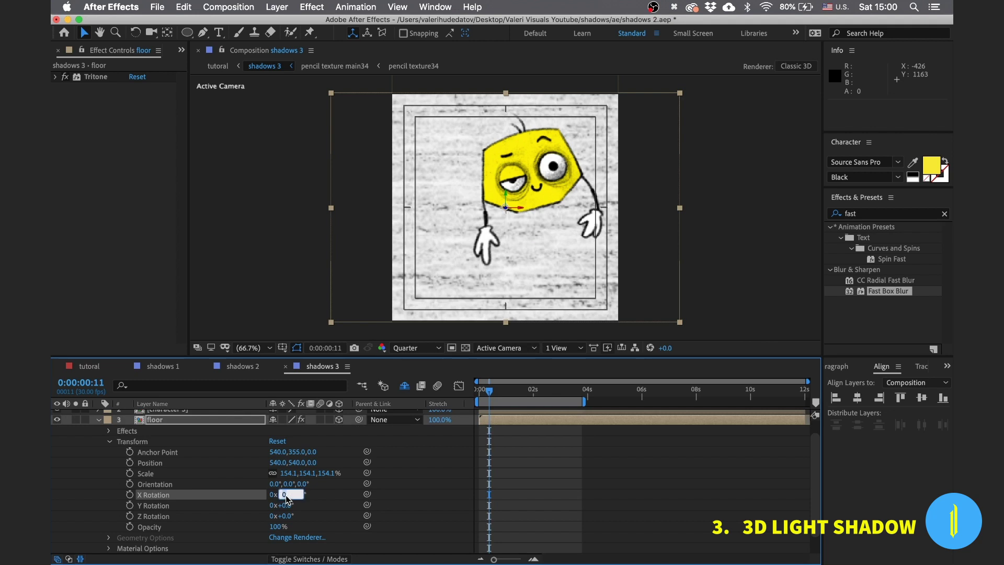
pyautogui.write('-90')
pyautogui.press('Return')
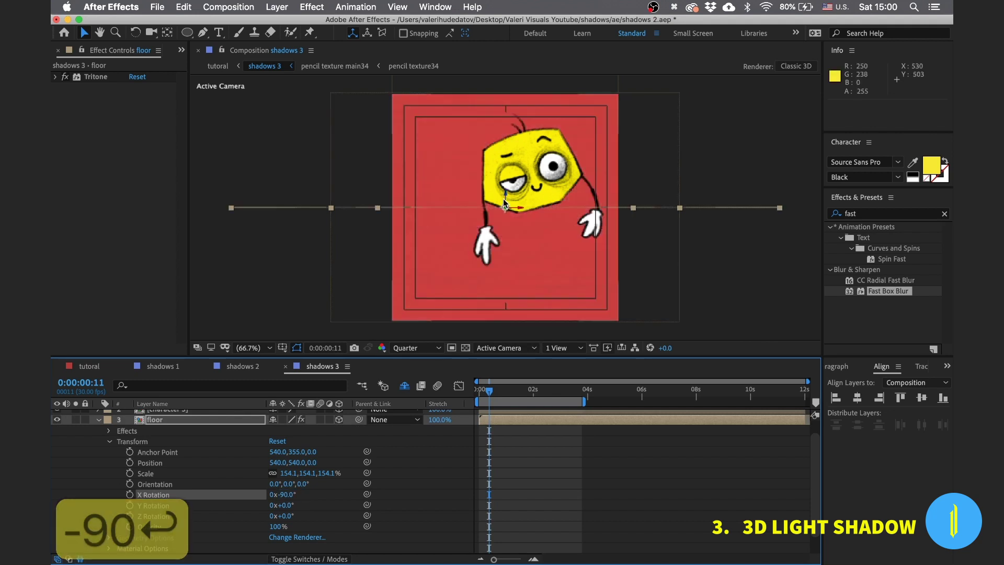
pyautogui.moveTo(504, 203); pyautogui.dragTo(508, 279)
pyautogui.click(99, 419)
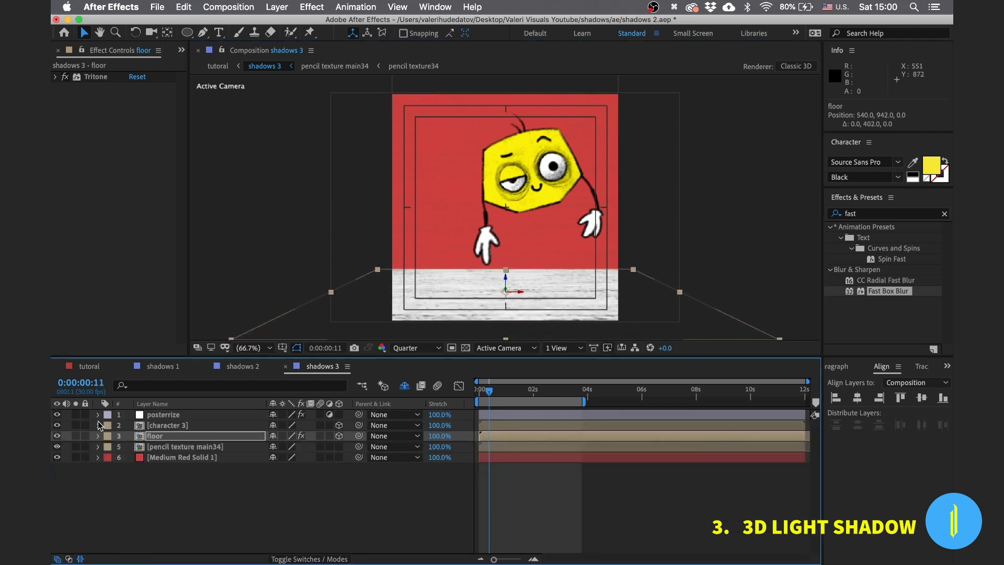
pyautogui.click(238, 498)
# - Add a Spot light, Spot Light 1, with Casts Shadows enabled
pyautogui.rightClick(254, 495)
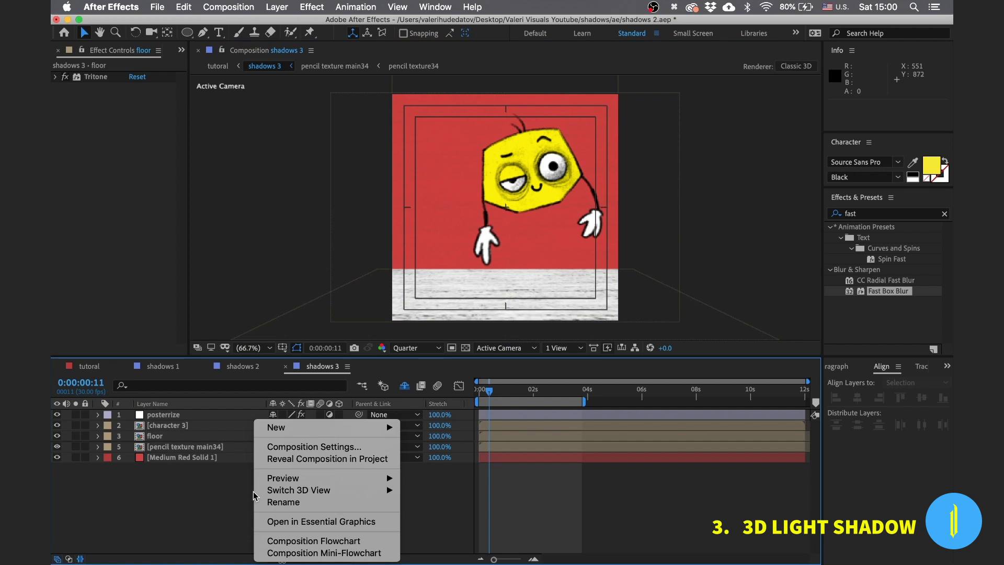
pyautogui.moveTo(270, 433)
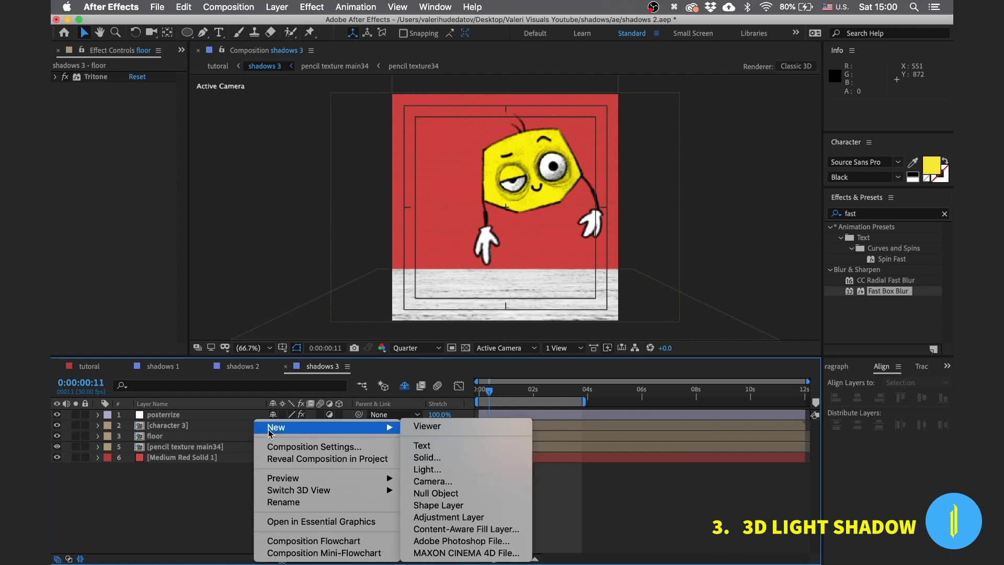
pyautogui.click(428, 469)
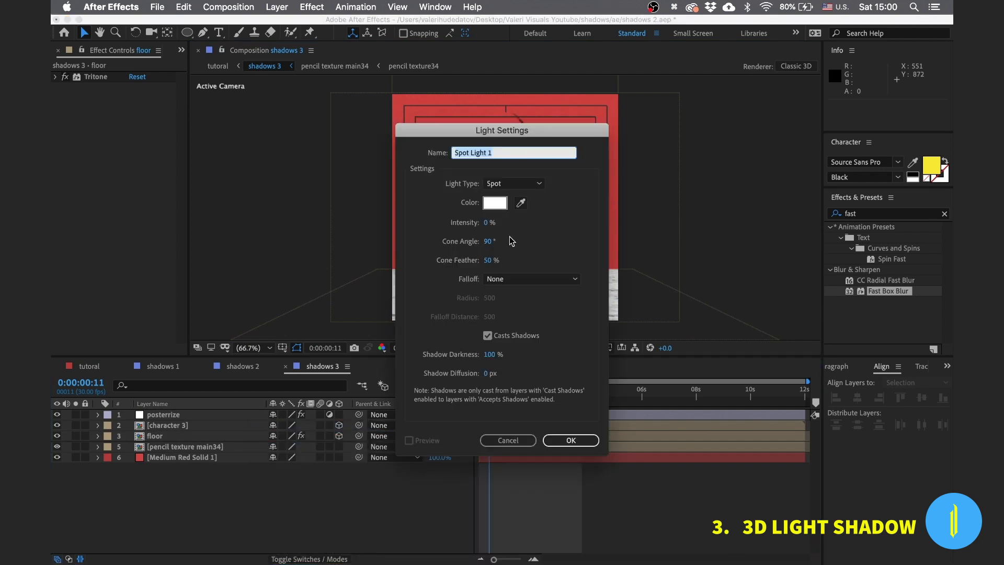
pyautogui.click(505, 184)
pyautogui.click(502, 210)
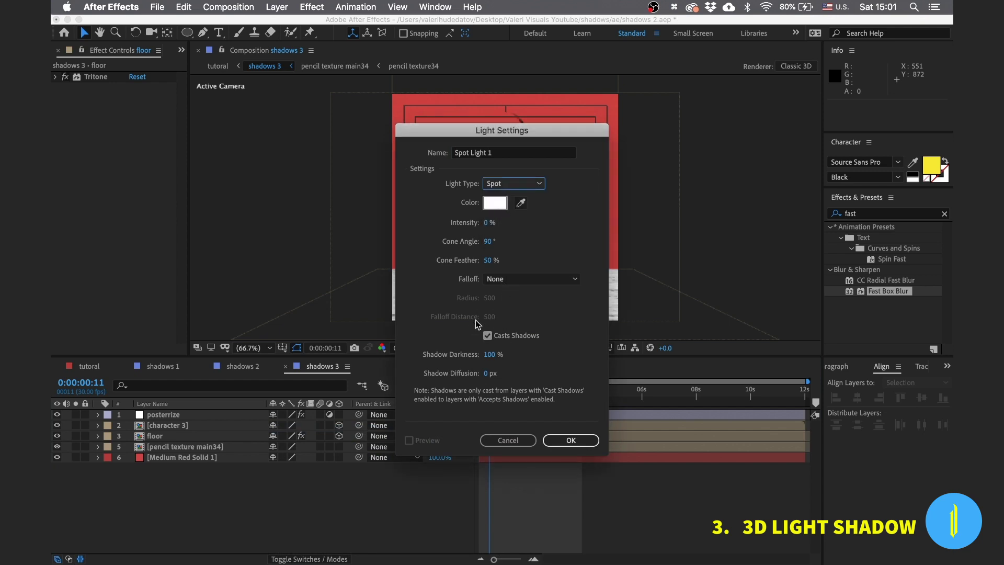
pyautogui.click(558, 435)
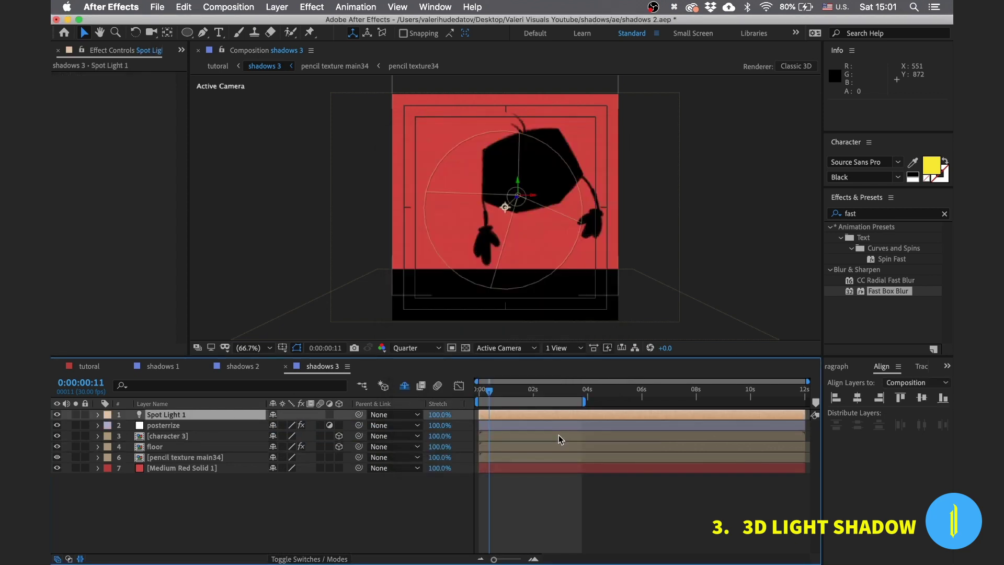
pyautogui.click(169, 418)
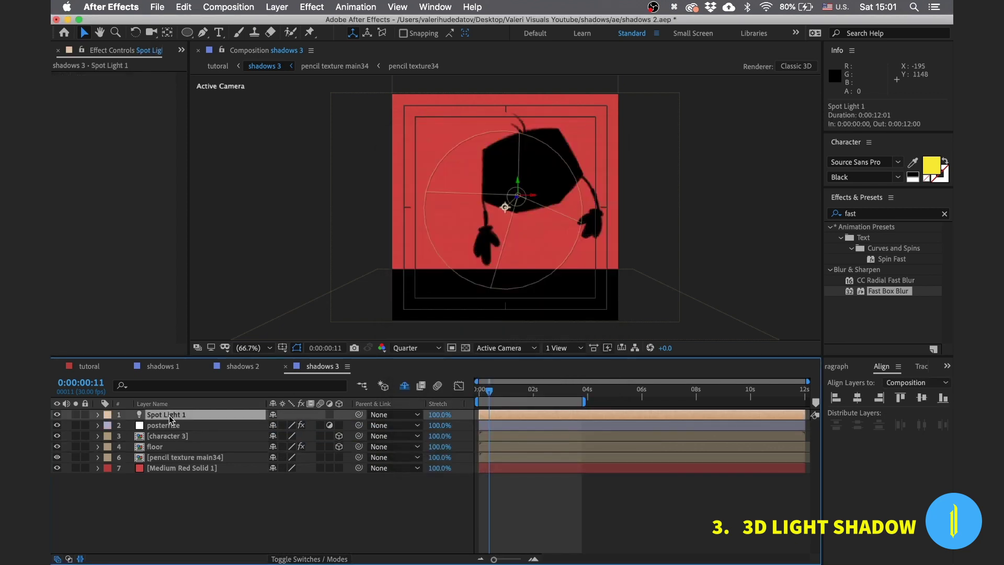
# - In character 3's Material Options, set Casts Shadows On and Accepts Lights Off
pyautogui.click(161, 437)
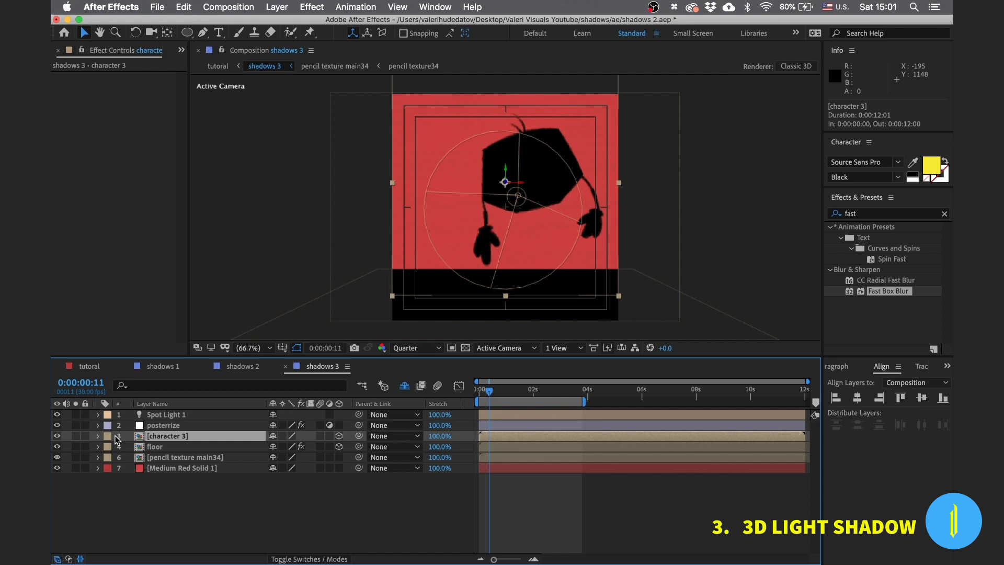
pyautogui.click(98, 437)
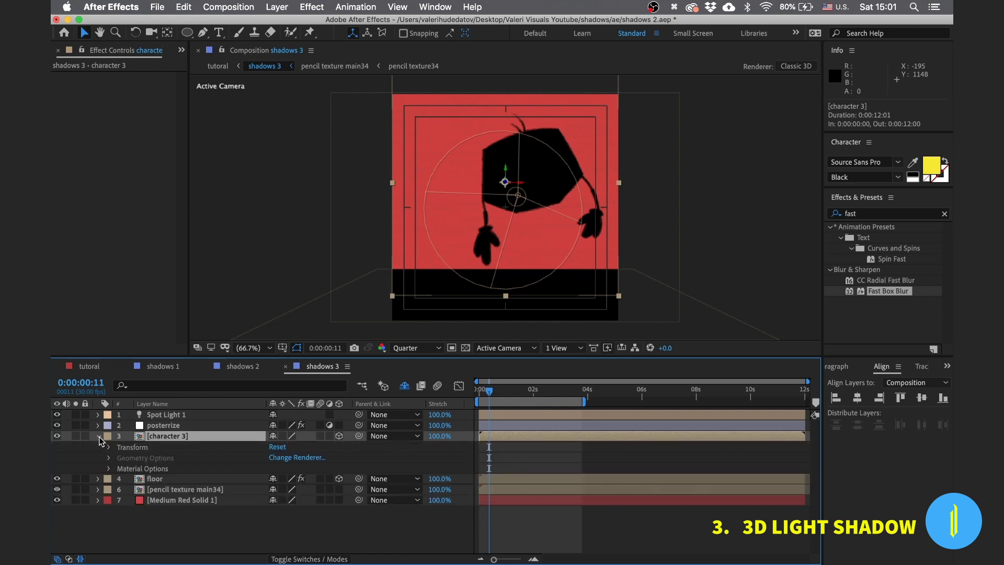
pyautogui.click(109, 469)
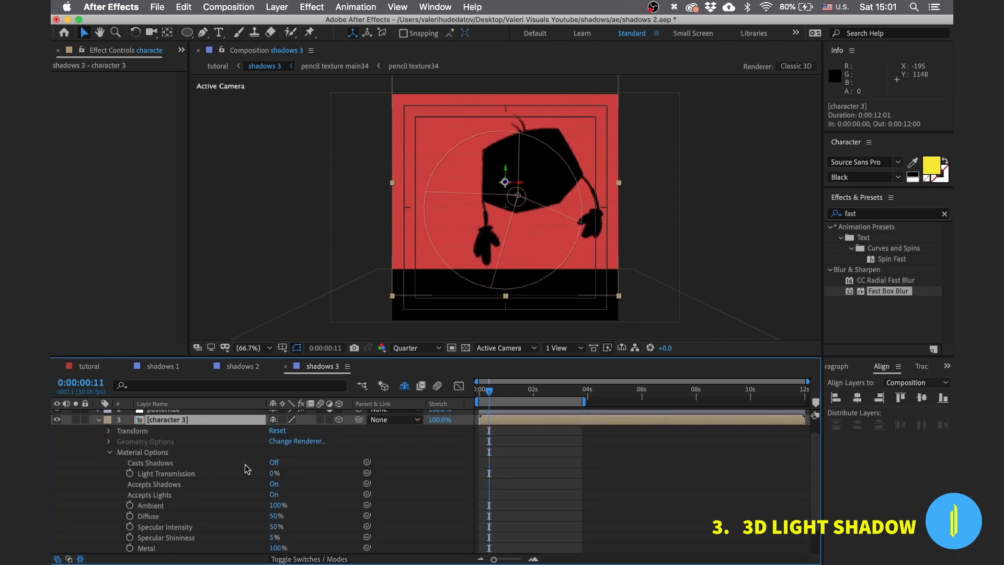
pyautogui.click(274, 462)
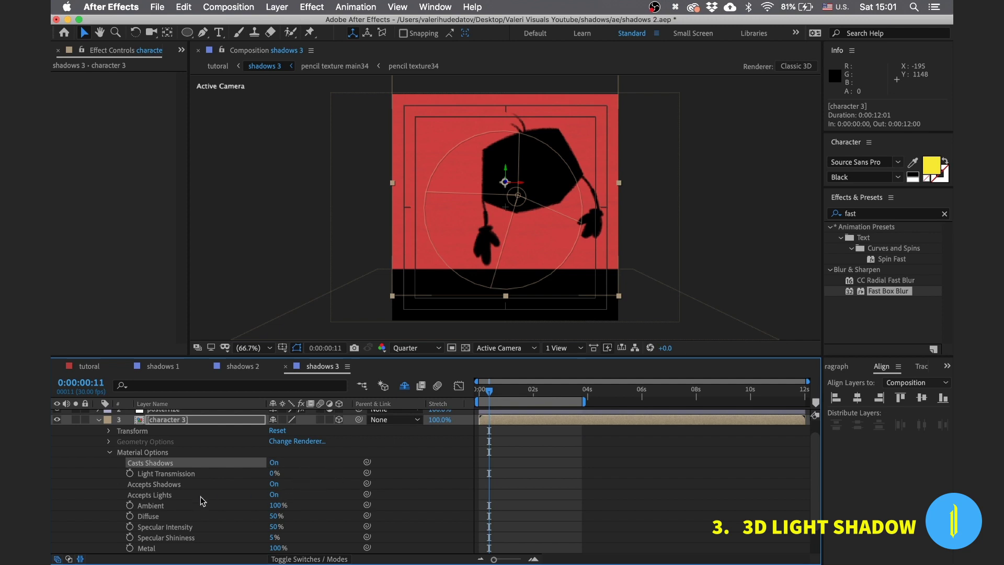
pyautogui.click(168, 496)
pyautogui.click(274, 494)
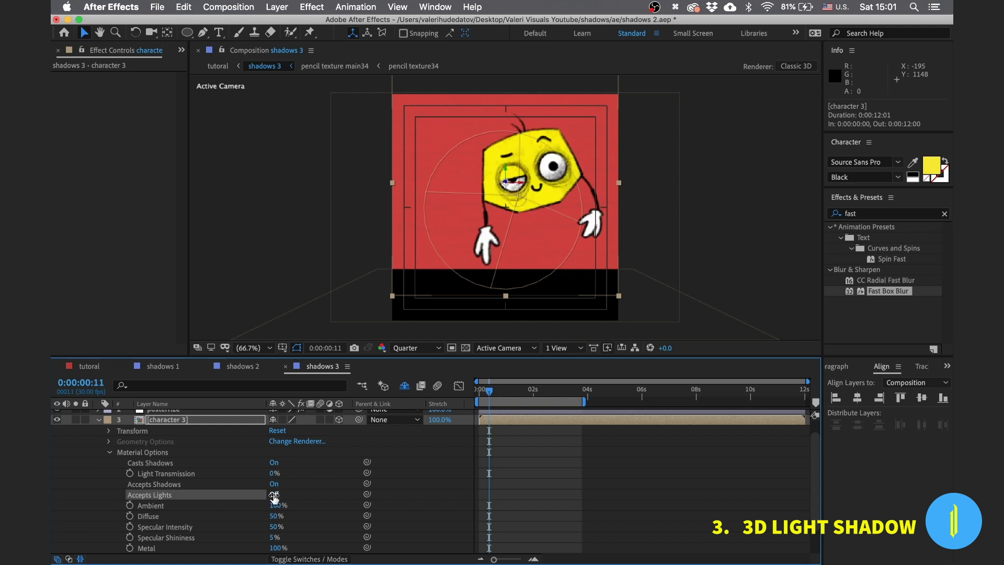
pyautogui.click(99, 420)
# - In the floor's Material Options, set Casts Shadows On and Accepts Lights Off
pyautogui.click(156, 448)
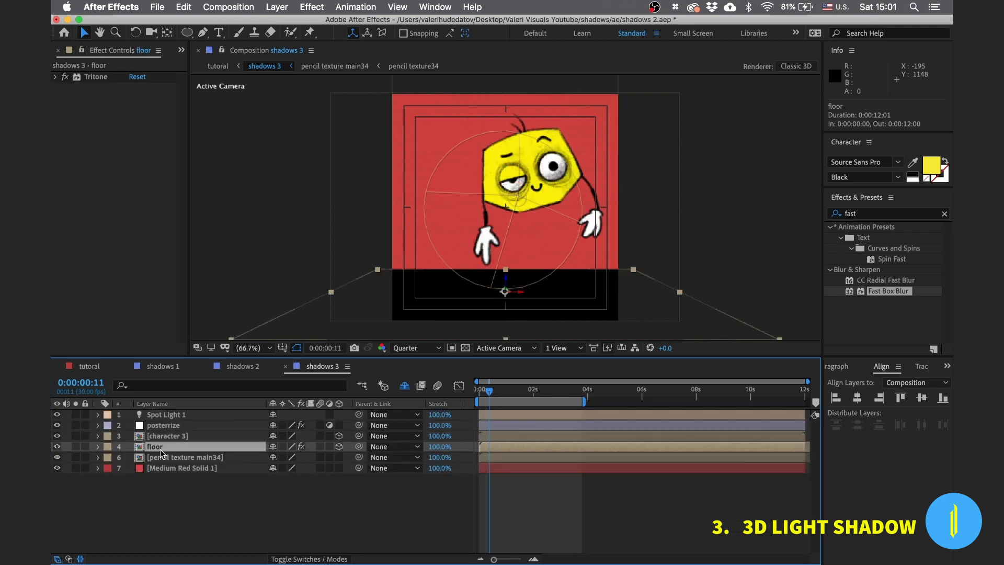
pyautogui.click(97, 447)
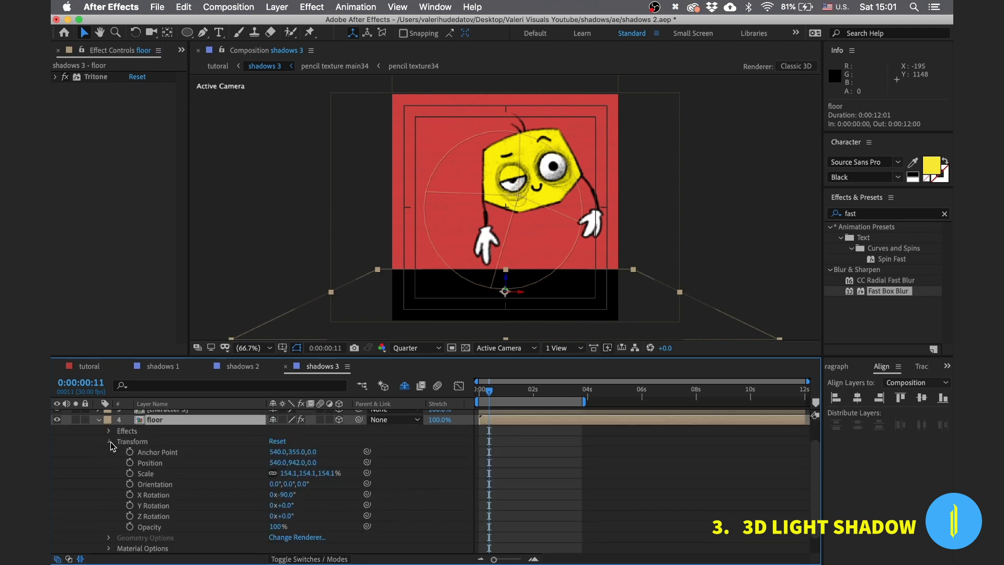
pyautogui.click(109, 442)
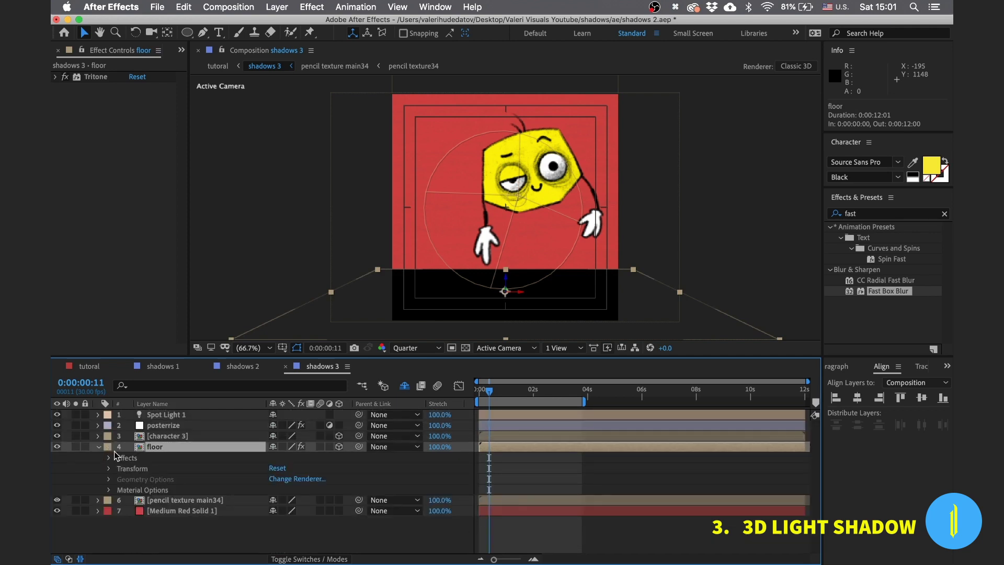
pyautogui.click(108, 491)
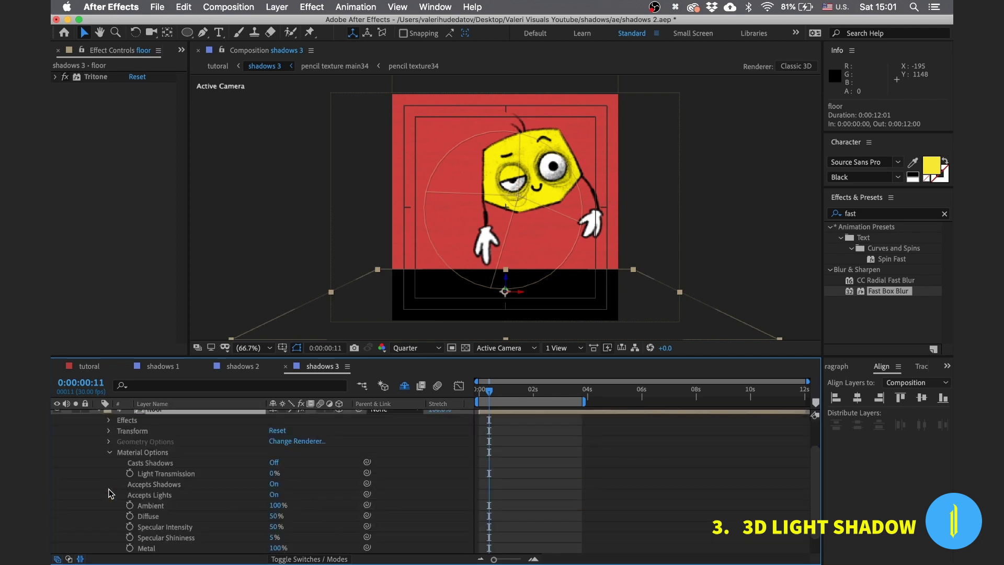
pyautogui.click(272, 462)
pyautogui.click(182, 496)
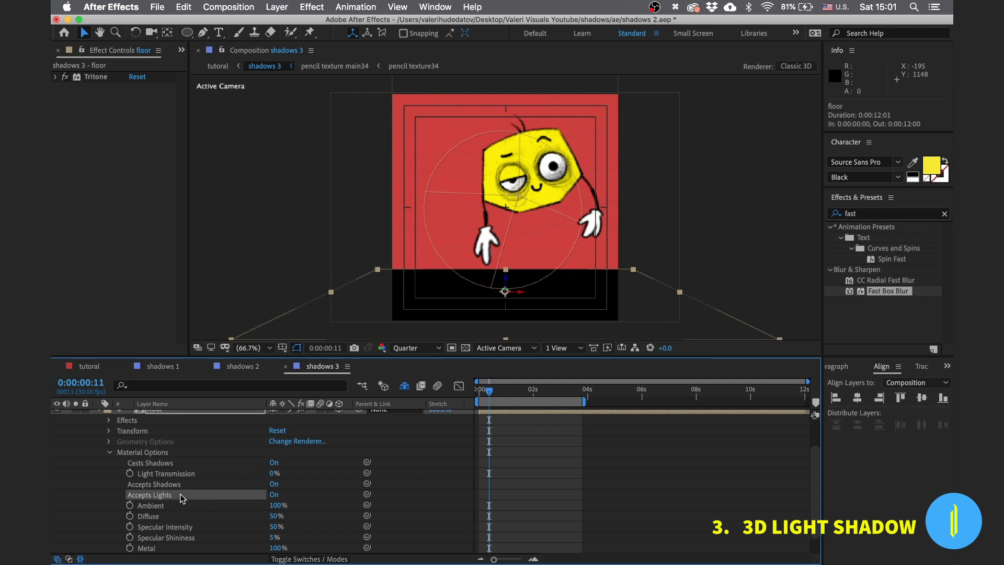
pyautogui.click(272, 495)
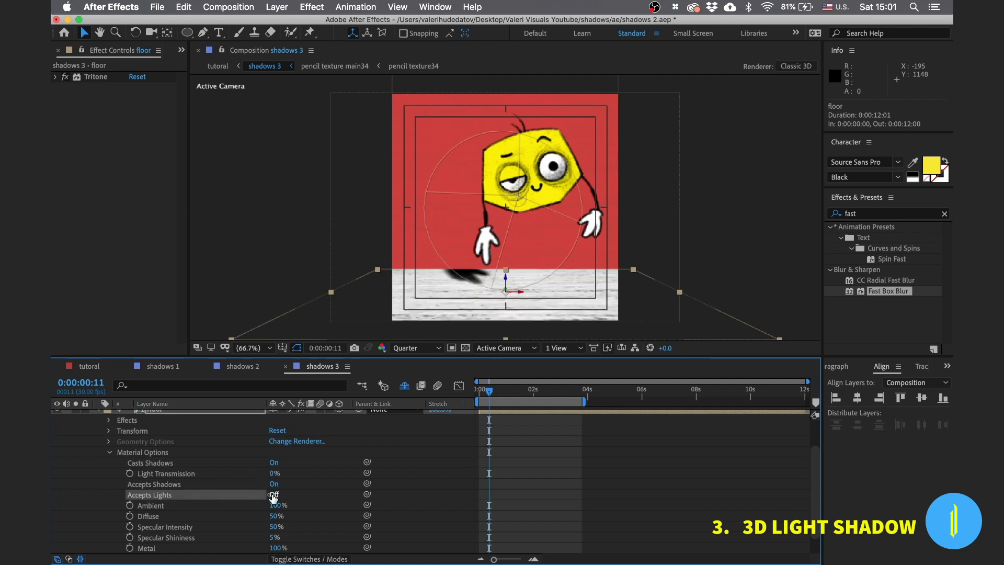
pyautogui.click(110, 452)
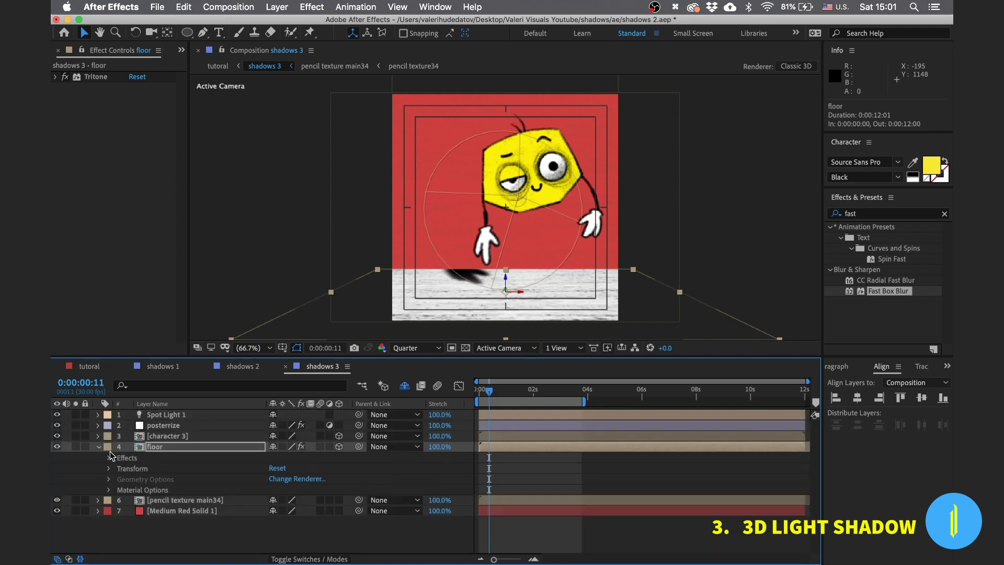
pyautogui.click(99, 448)
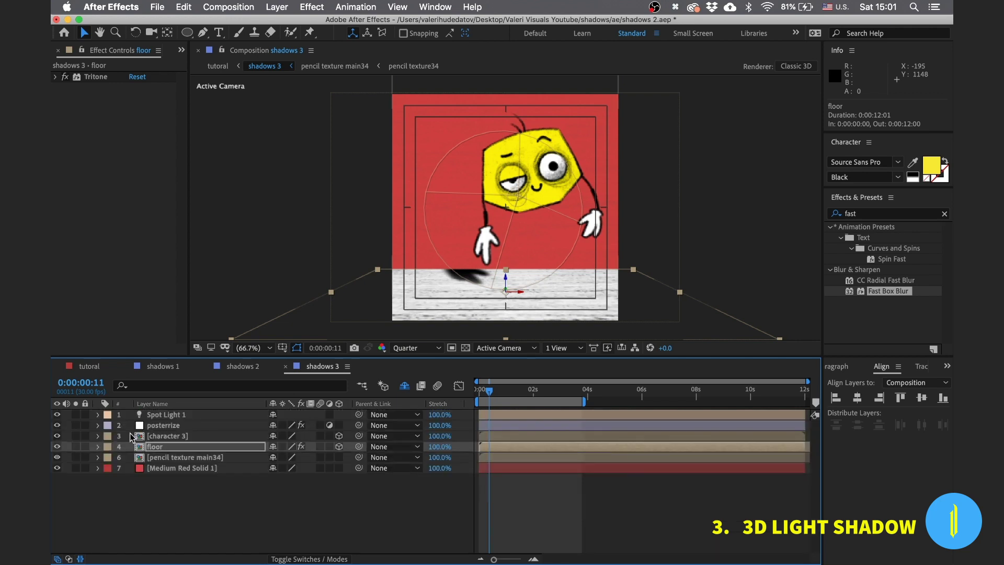
# - Move Spot Light 1 above the character to 656.2, 267.9, -339.2
pyautogui.click(161, 416)
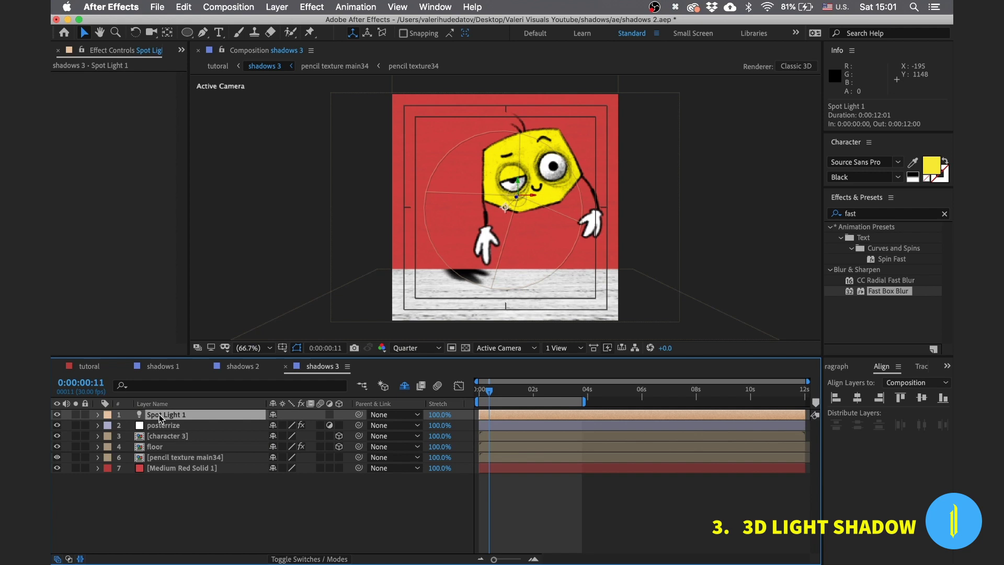
pyautogui.moveTo(532, 195); pyautogui.dragTo(532, 132)
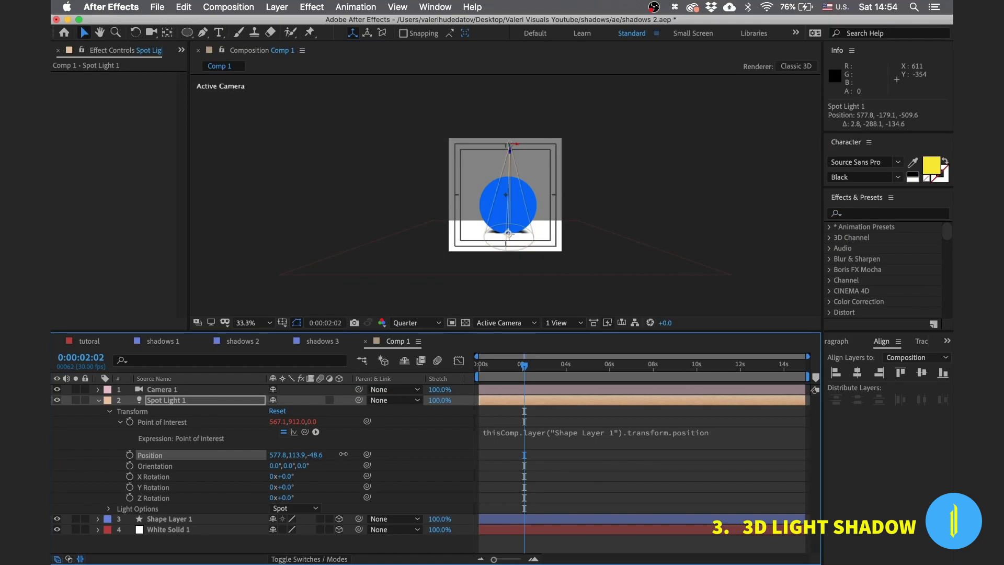
pyautogui.moveTo(296, 455); pyautogui.dragTo(371, 458)
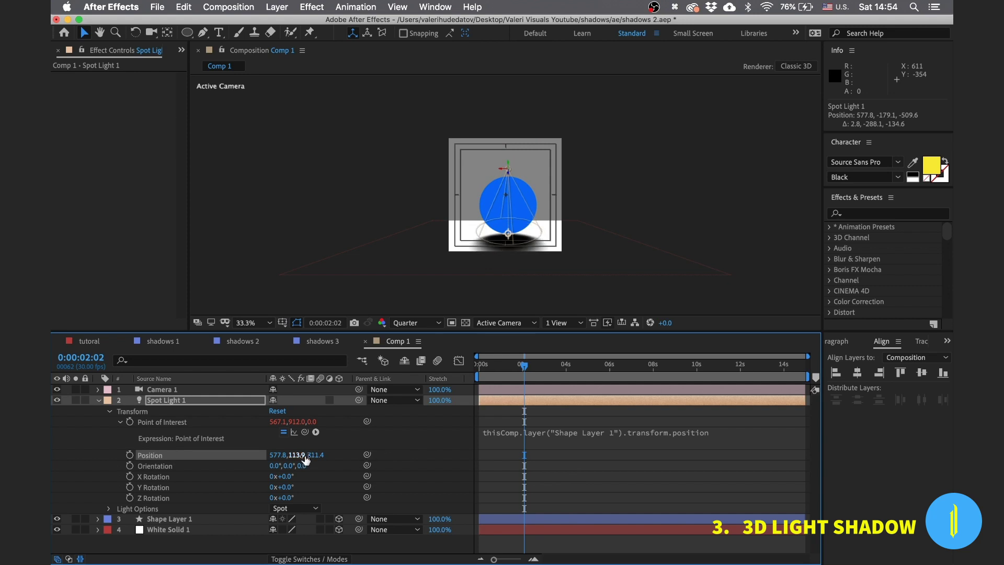
# - Move Comp 1's spot light to X -319.2 and change the preview resolution
pyautogui.moveTo(274, 455)
pyautogui.mouseDown()
pyautogui.moveTo(287, 454)
pyautogui.moveTo(211, 450)
pyautogui.moveTo(322, 450)
pyautogui.moveTo(285, 452)
pyautogui.mouseUp()
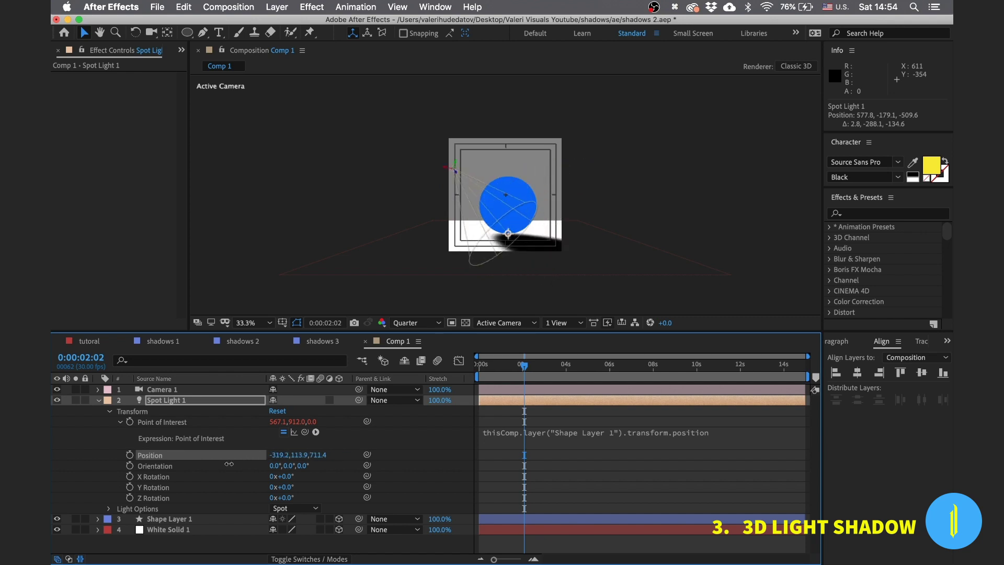
pyautogui.click(410, 324)
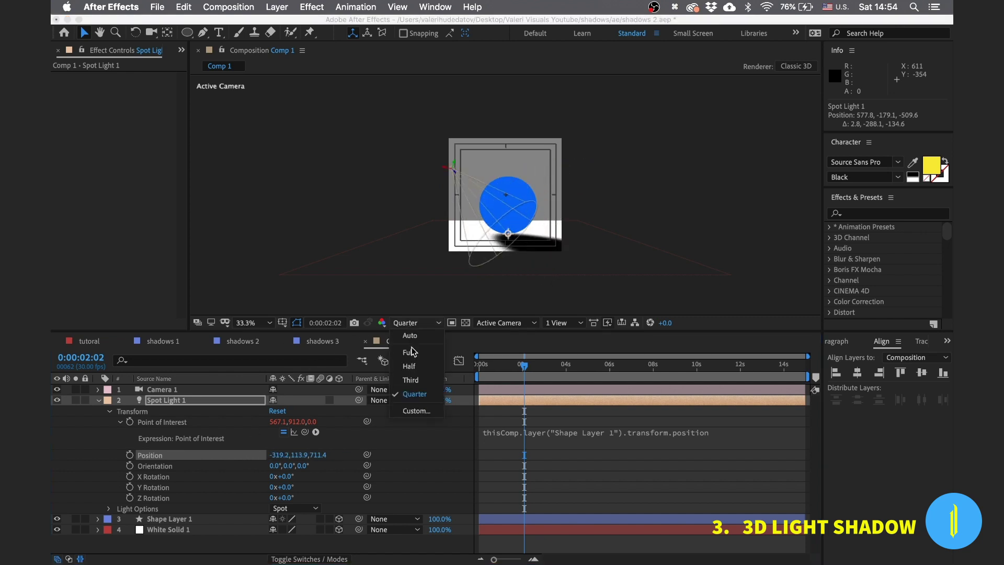
pyautogui.click(413, 354)
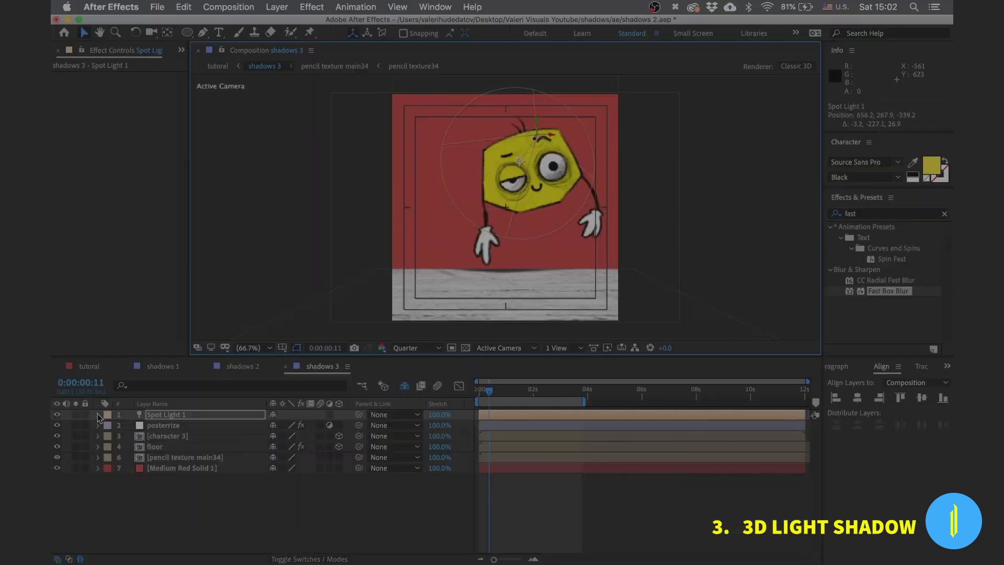
# - Aim Spot Light 1's Point of Interest down toward the floor
pyautogui.click(98, 415)
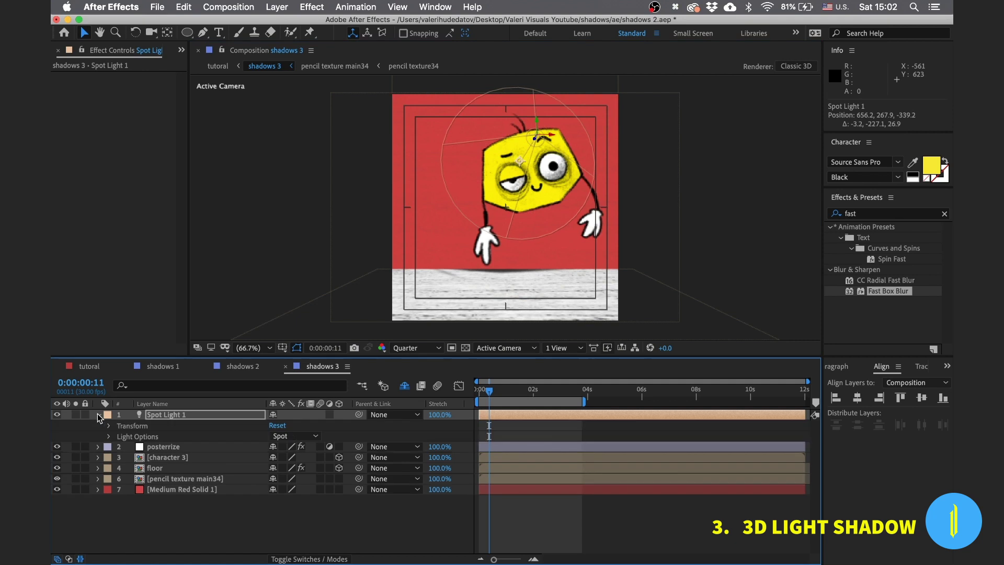
pyautogui.click(109, 426)
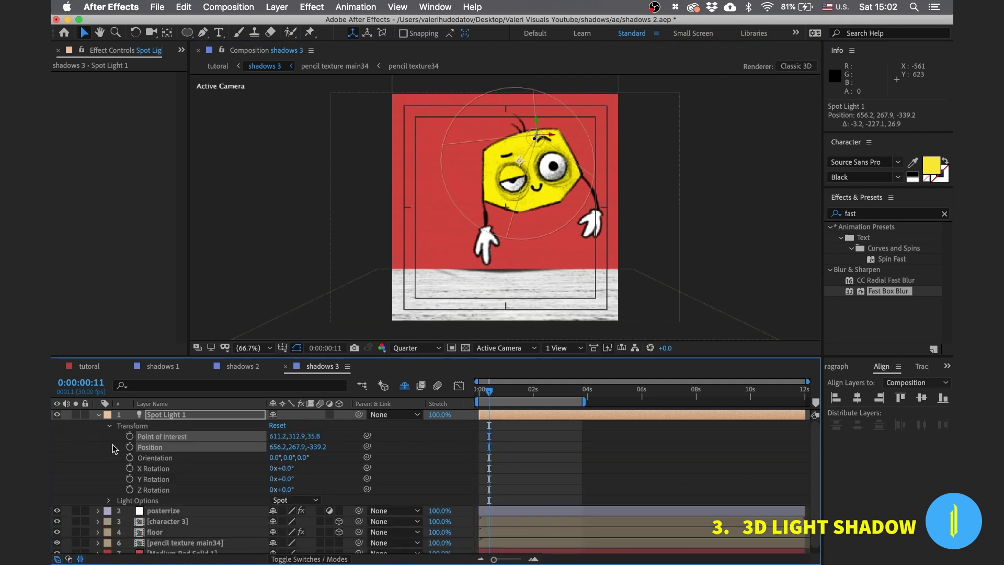
pyautogui.click(157, 436)
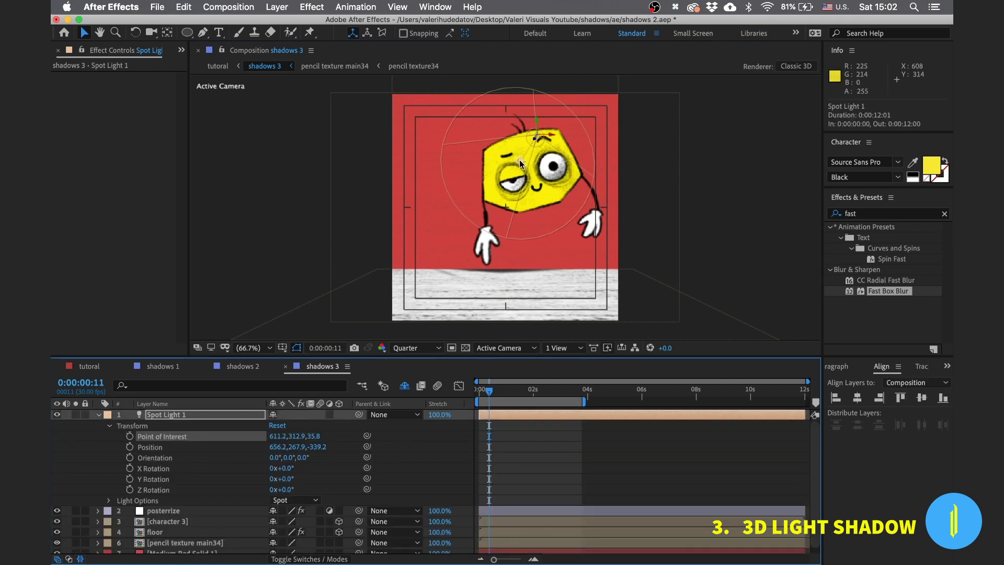
pyautogui.moveTo(519, 159); pyautogui.dragTo(511, 183)
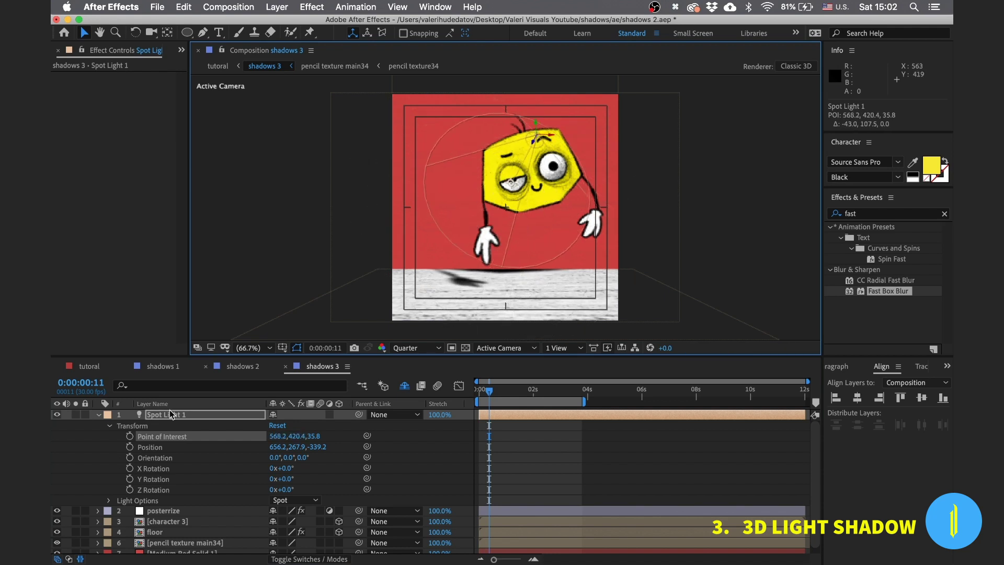
# - Reveal character 3's Position and add an expression to the spot light's Point of Interest
pyautogui.click(156, 521)
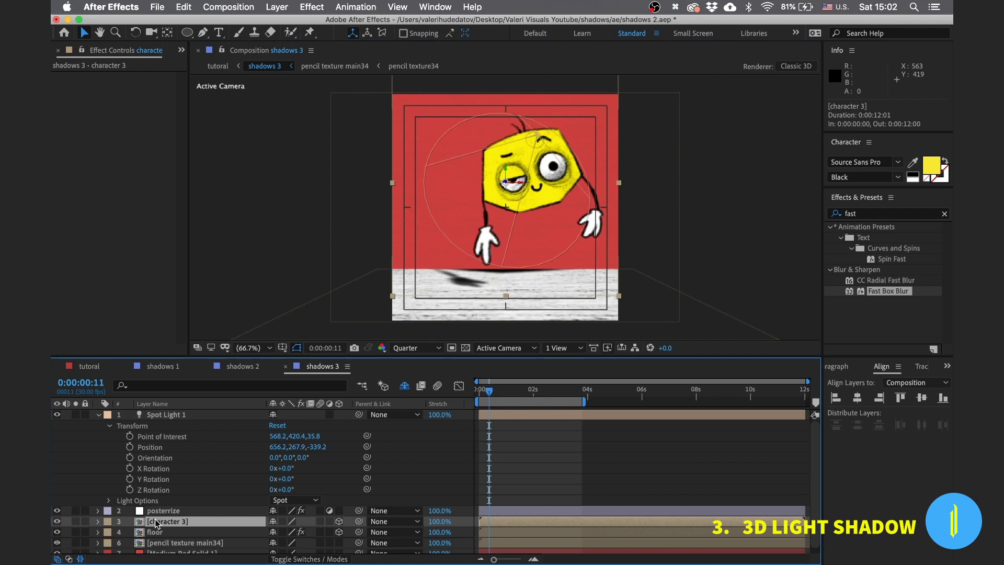
pyautogui.click(97, 522)
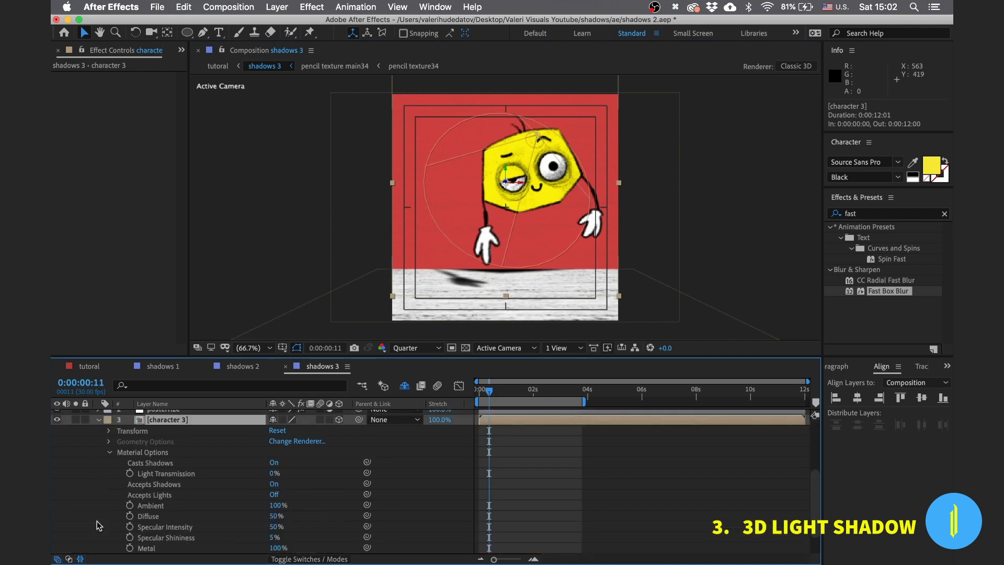
pyautogui.click(108, 452)
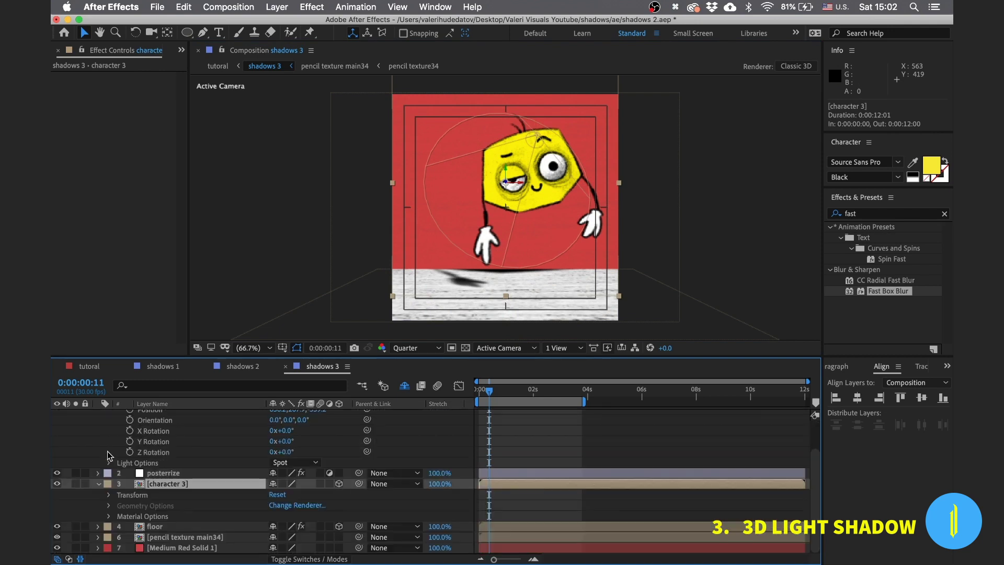
pyautogui.click(108, 494)
pyautogui.click(152, 484)
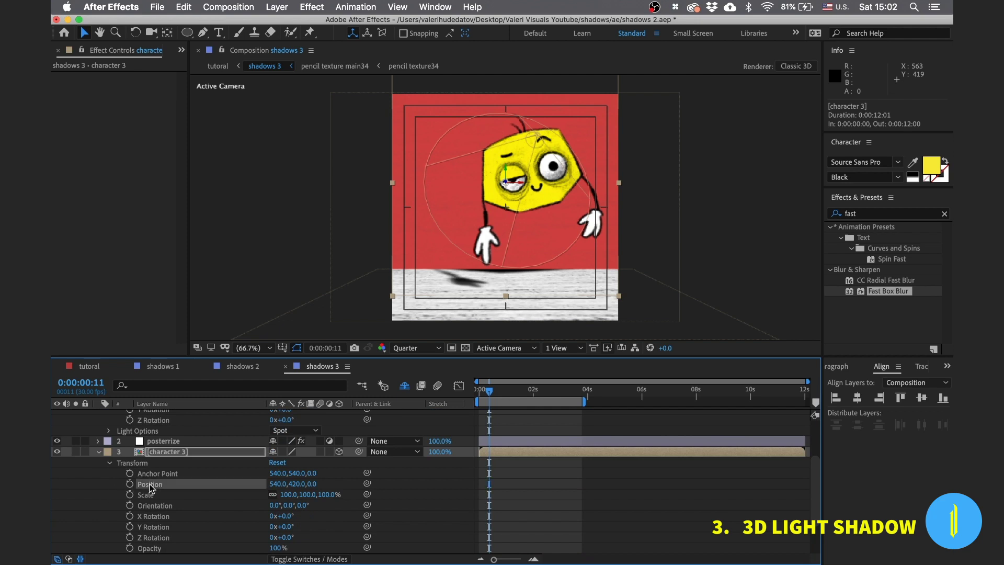
pyautogui.scroll(3, 164, 440)
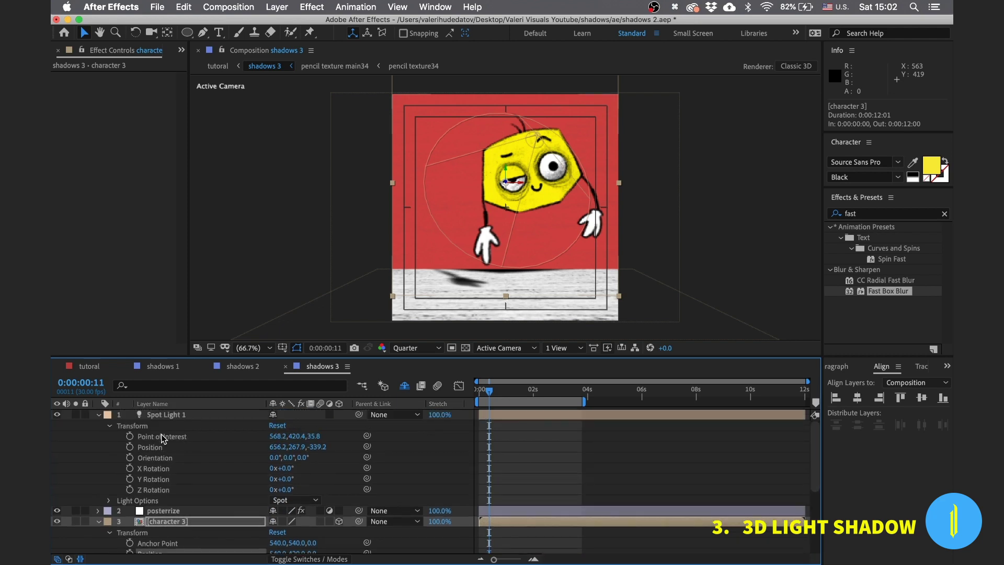
pyautogui.click(155, 437)
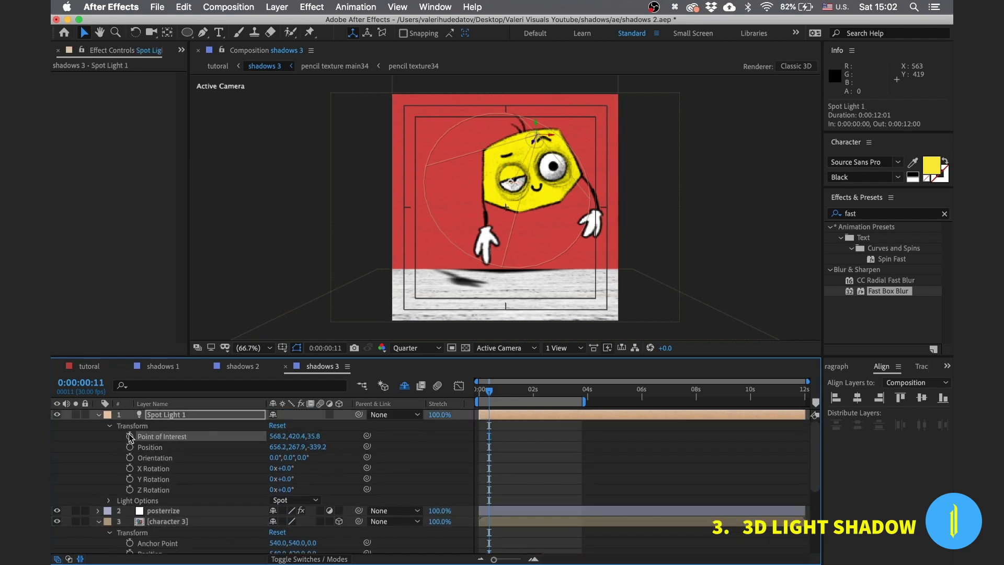
pyautogui.keyDown('alt'); pyautogui.click(131, 437); pyautogui.keyUp('alt')
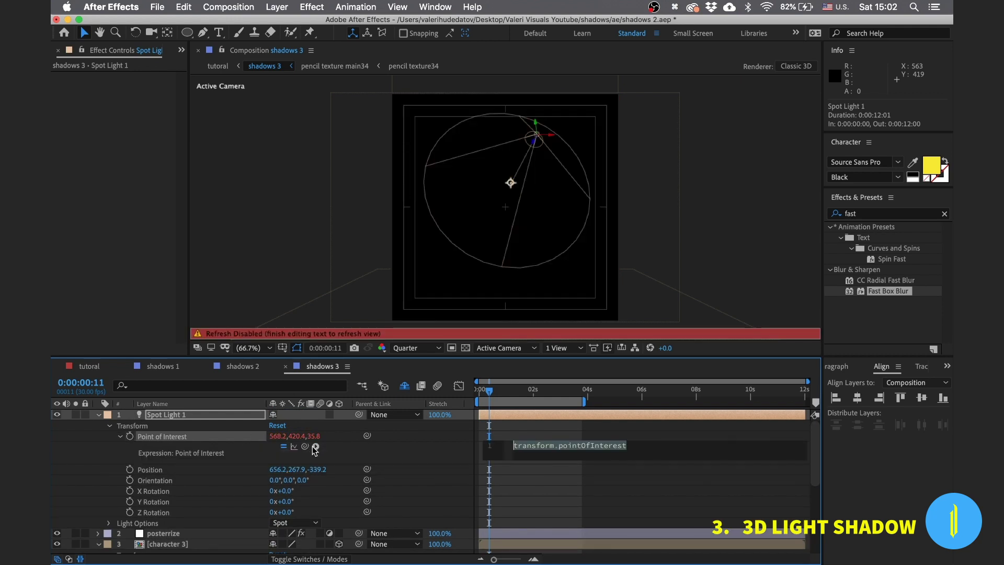
# - Pick-whip the Point of Interest expression to character 3's Position, aiming at 540, 420, 0
pyautogui.moveTo(306, 447); pyautogui.dragTo(159, 483)
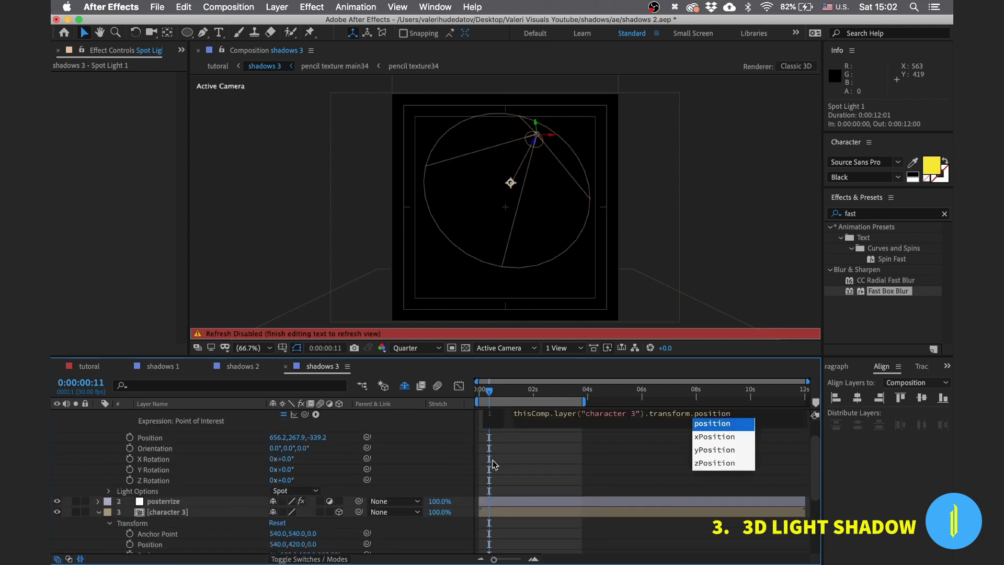
pyautogui.click(522, 450)
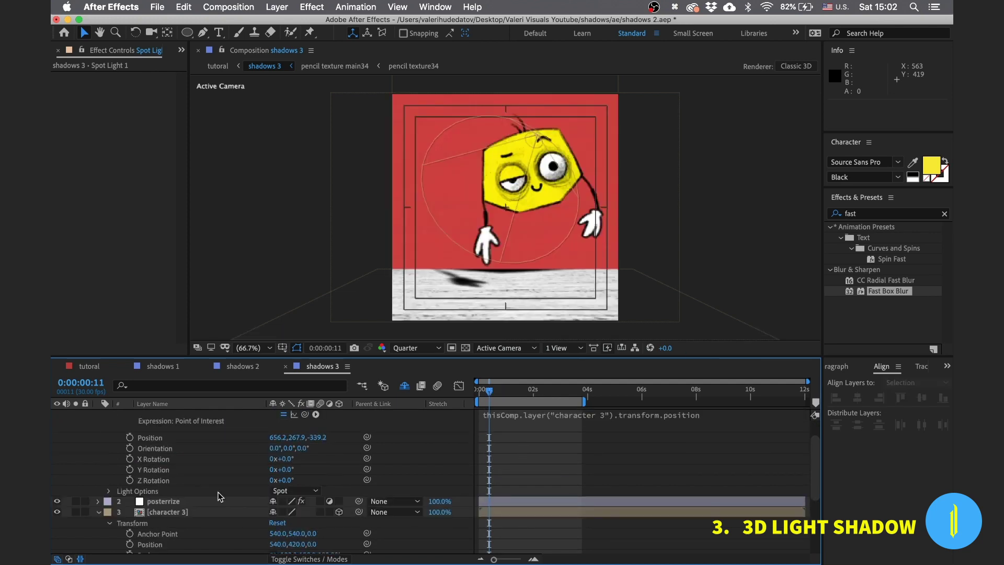
pyautogui.scroll(3, 209, 481)
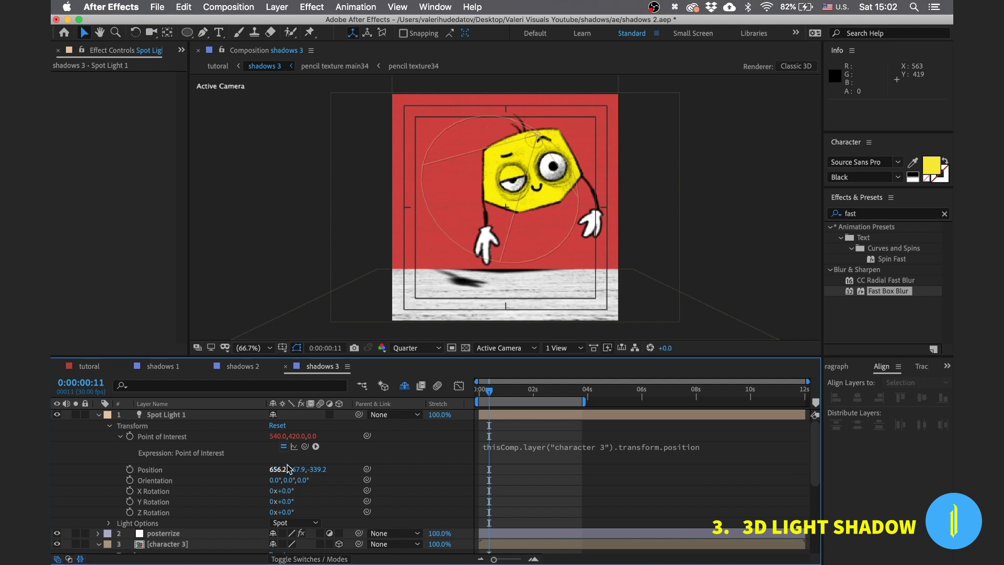
# - Move Spot Light 1 to 539.2, -718.1, -315.2, directly above the character
pyautogui.moveTo(293, 469); pyautogui.dragTo(132, 477)
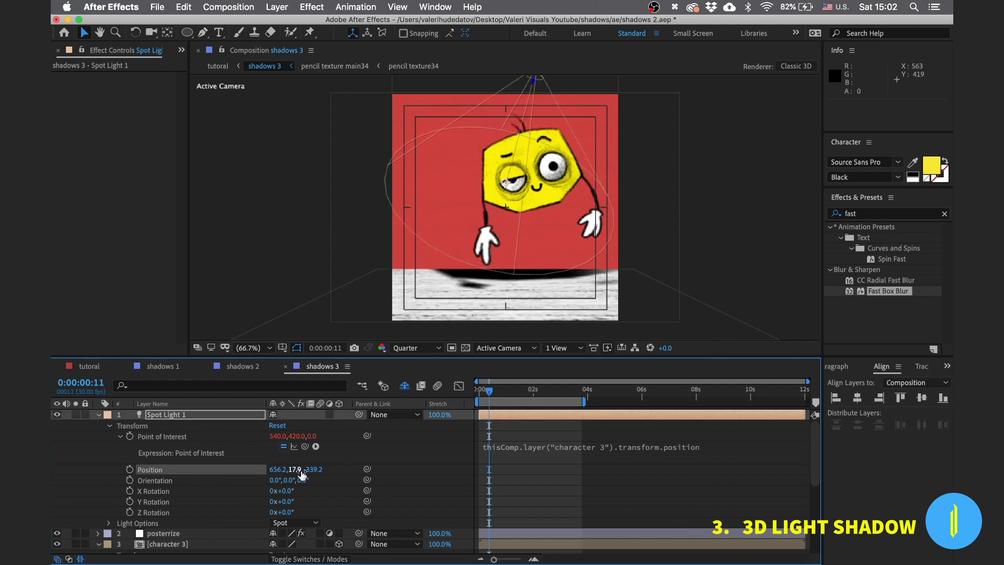
pyautogui.moveTo(293, 469); pyautogui.dragTo(246, 477)
pyautogui.moveTo(319, 468); pyautogui.dragTo(372, 509)
pyautogui.moveTo(272, 474); pyautogui.dragTo(212, 477)
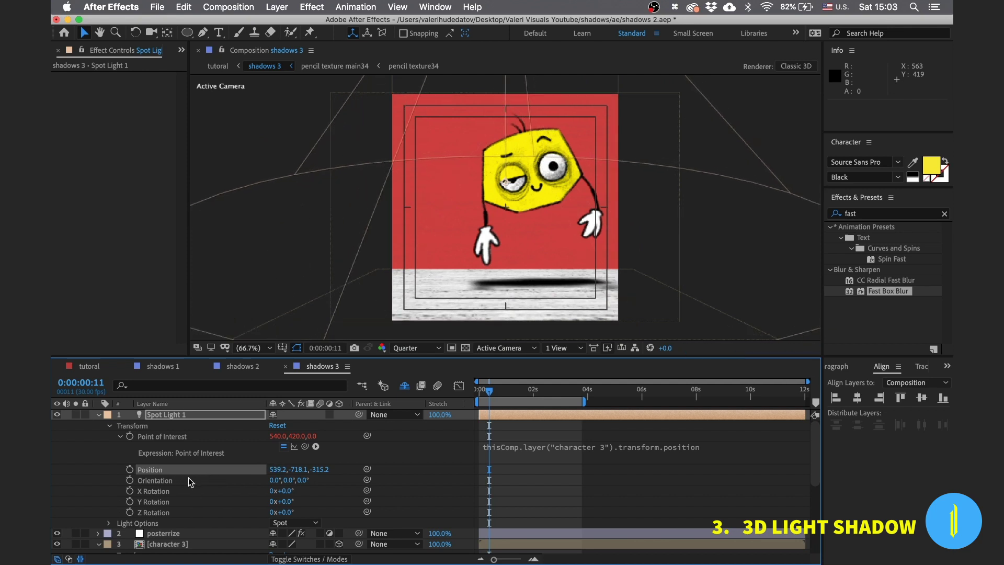
pyautogui.click(109, 425)
# - Narrow Spot Light 1's Cone Angle from 90° to 67° under Light Options
pyautogui.click(110, 437)
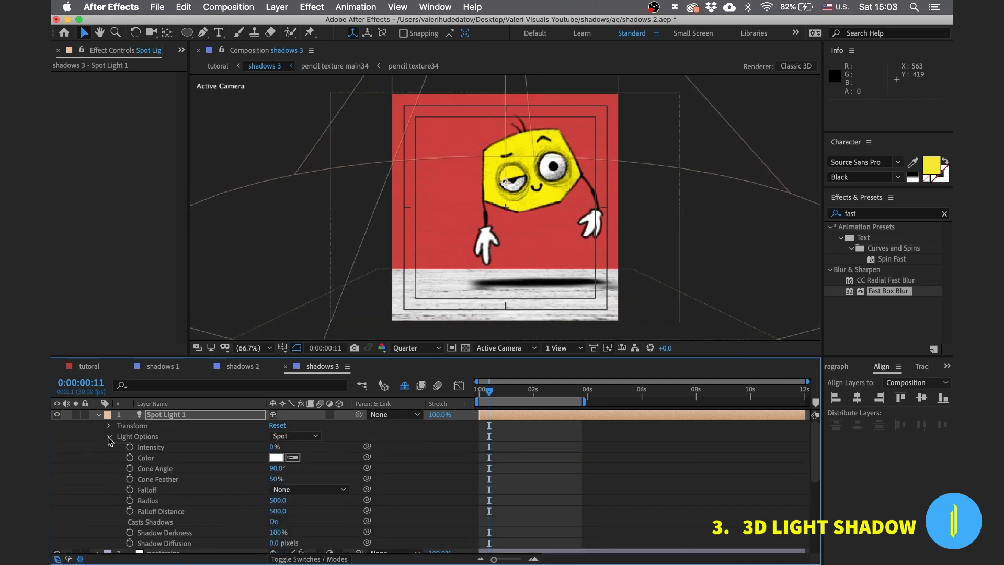
pyautogui.moveTo(267, 468); pyautogui.dragTo(260, 468)
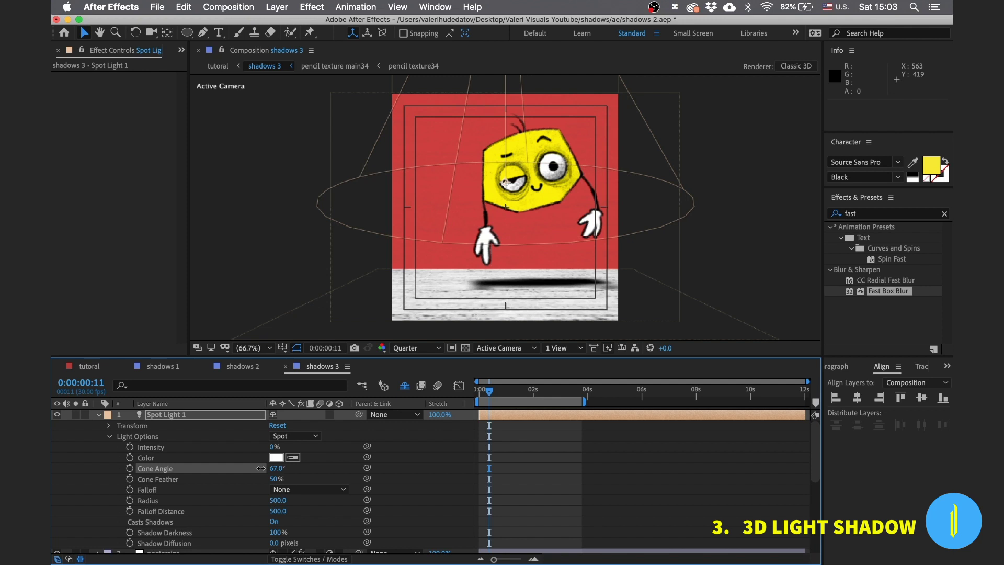
pyautogui.click(417, 348)
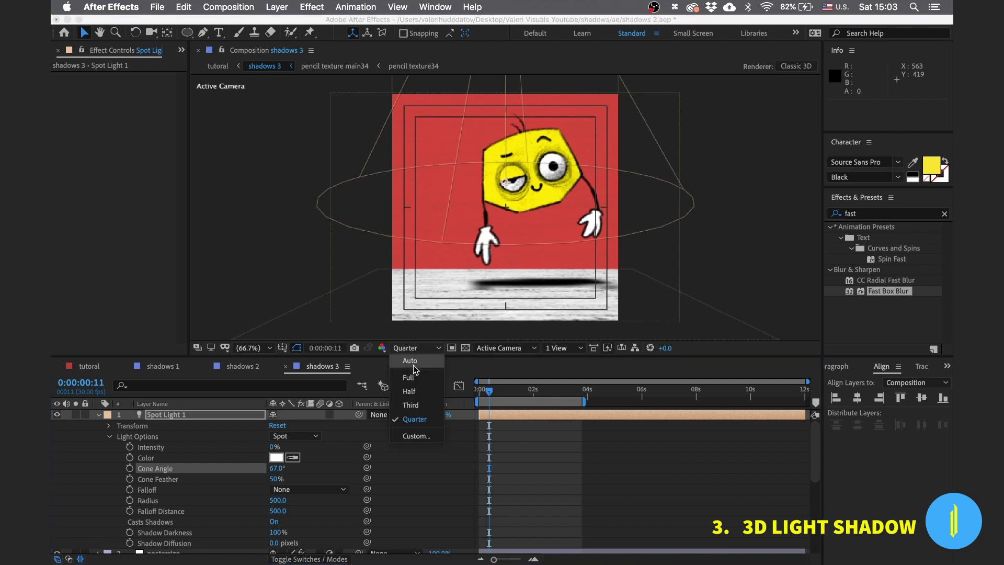
# - At Full resolution, set Shadow Diffusion to 150 px and Shadow Darkness to 70%, then return to Quarter
pyautogui.click(414, 377)
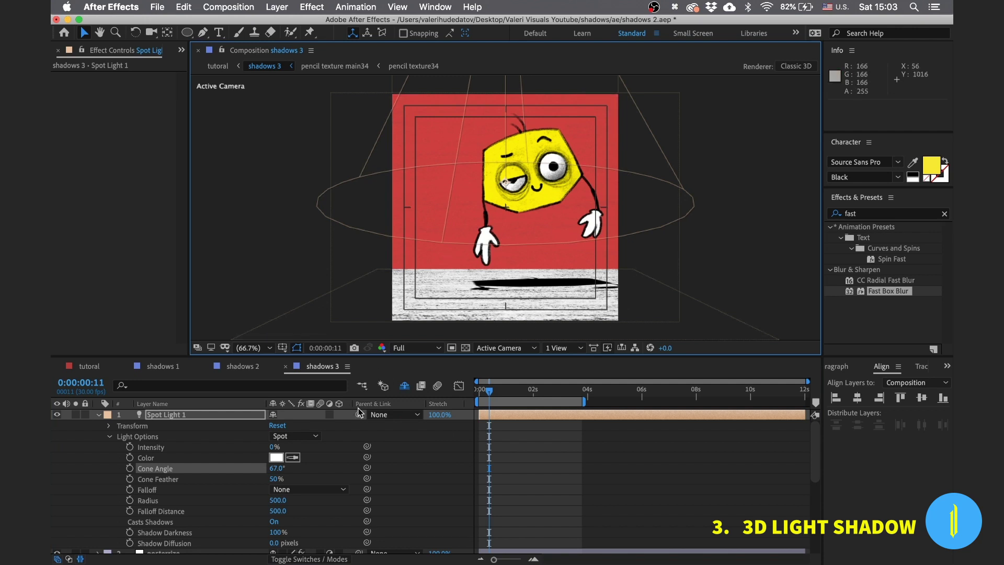
pyautogui.click(273, 542)
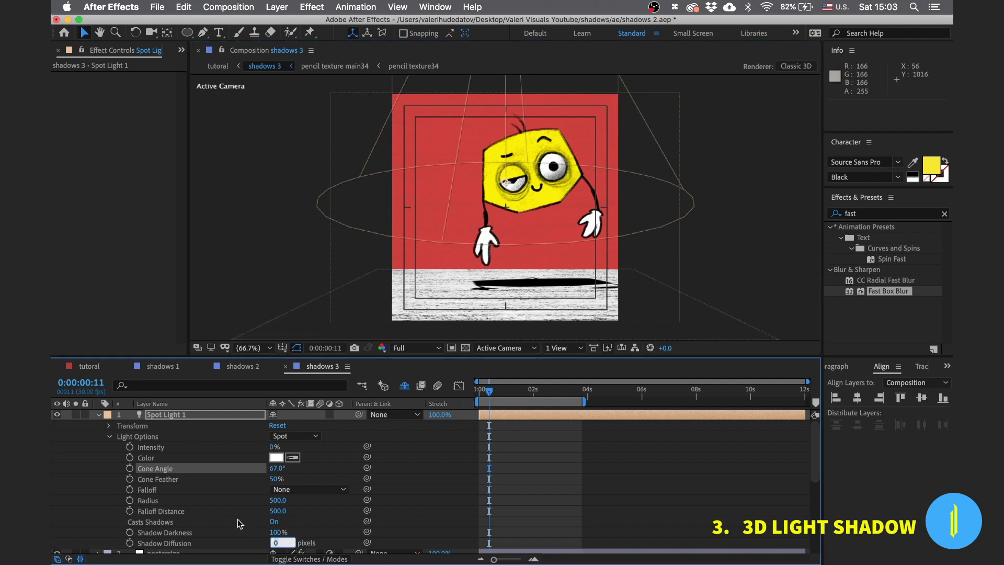
pyautogui.write('150')
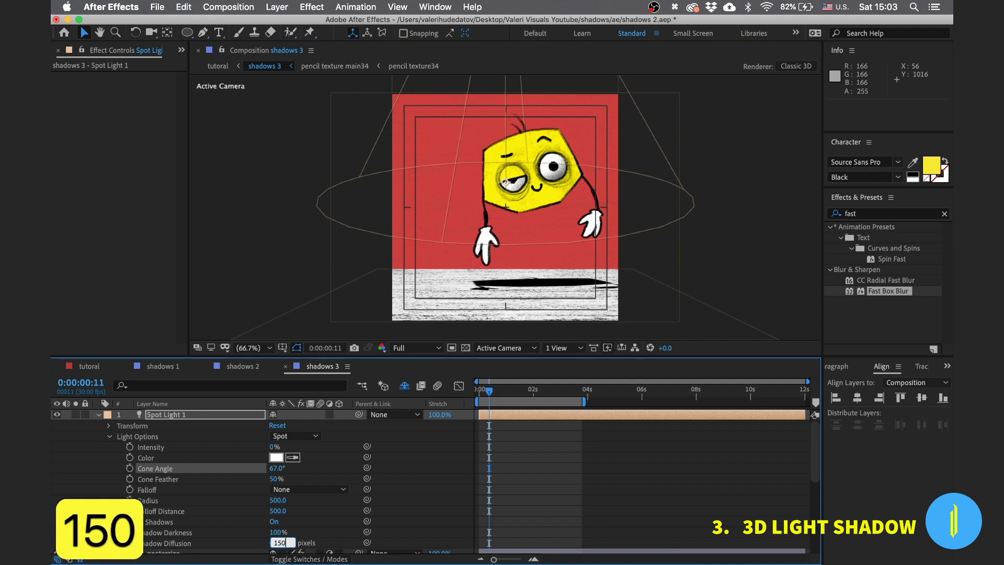
pyautogui.press('Return')
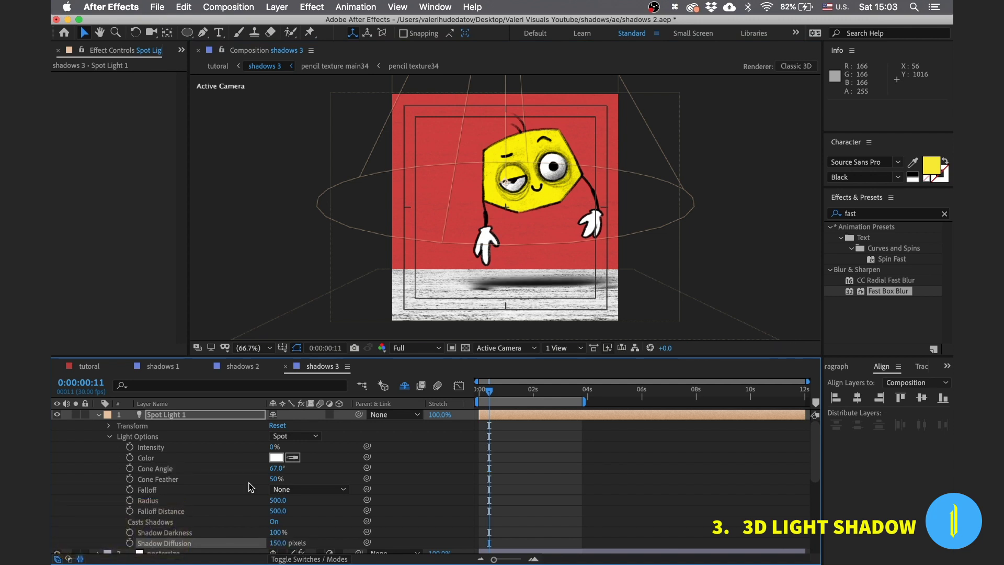
pyautogui.click(275, 531)
pyautogui.write('70')
pyautogui.press('Return')
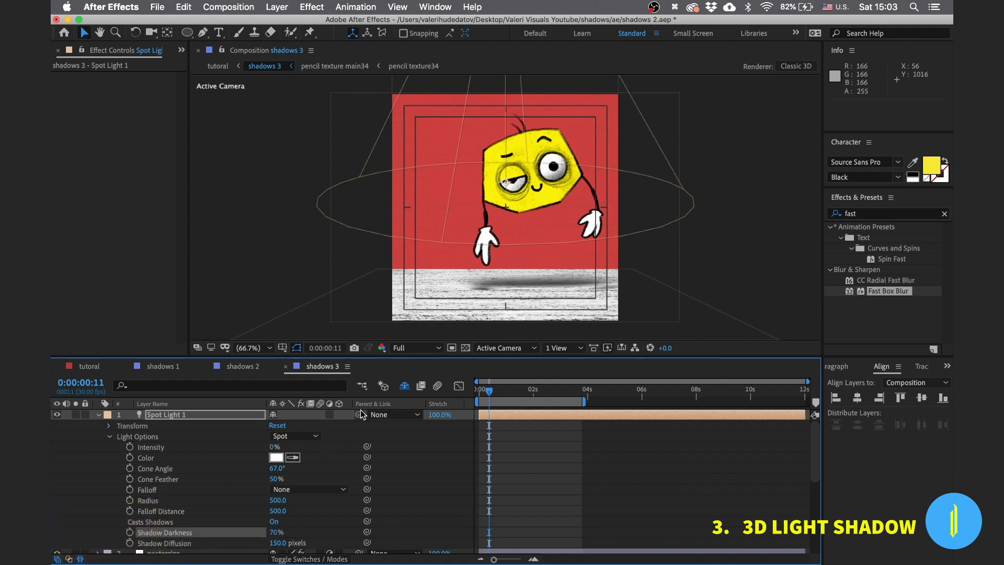
pyautogui.click(411, 347)
pyautogui.click(418, 418)
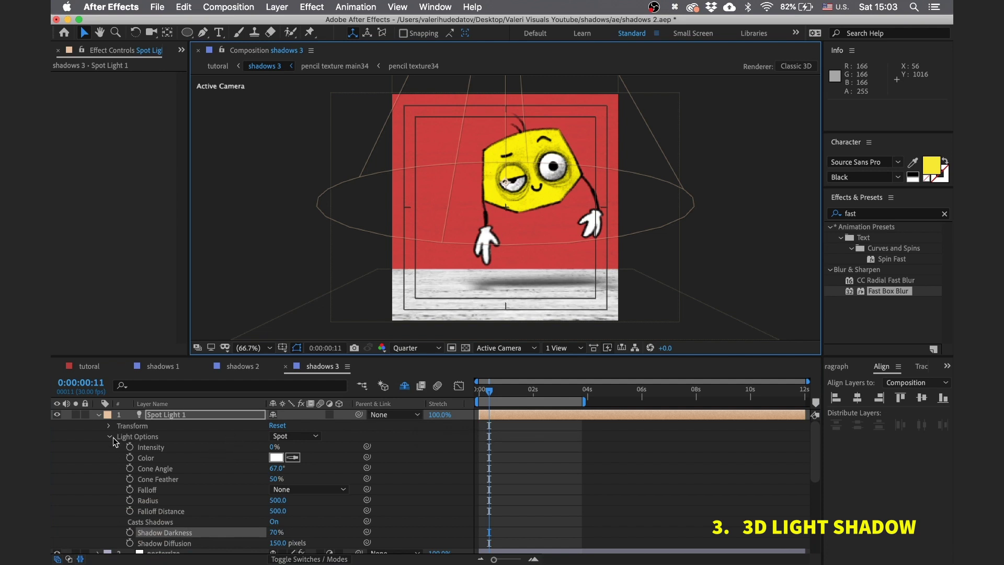
# - Collapse the spot light and character 3 properties and play the shadows 3 preview
pyautogui.click(98, 414)
pyautogui.click(99, 435)
pyautogui.click(99, 436)
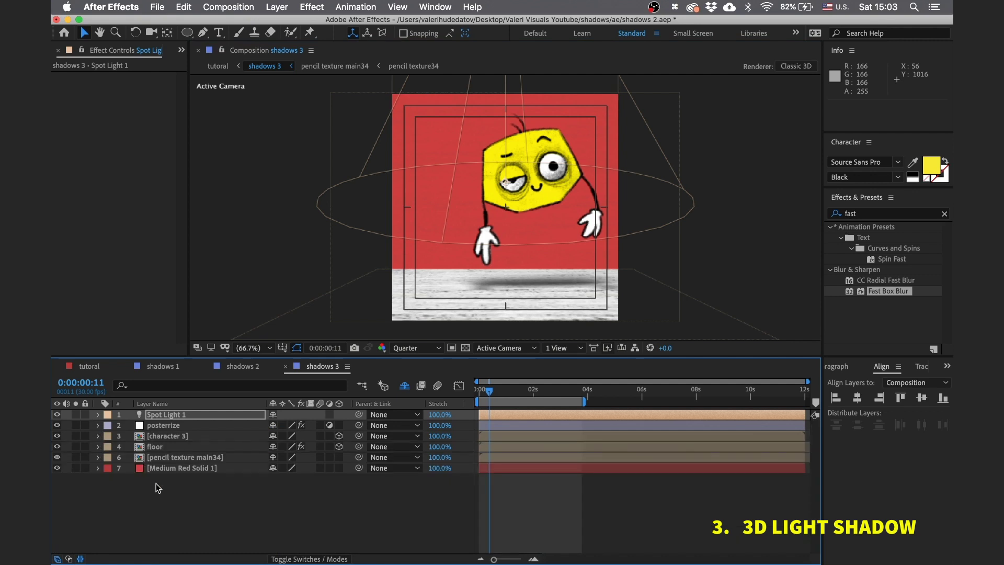
pyautogui.press('space')
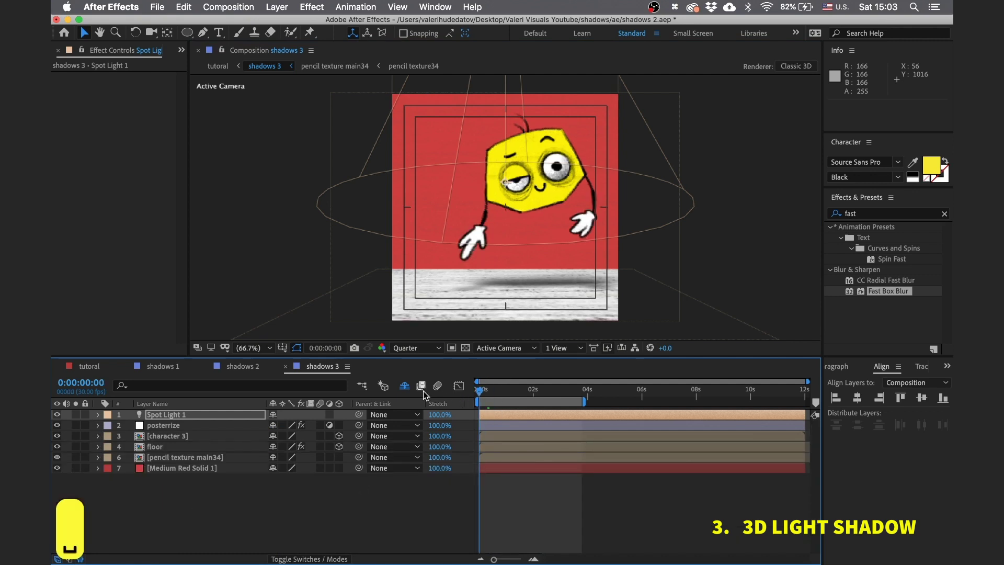